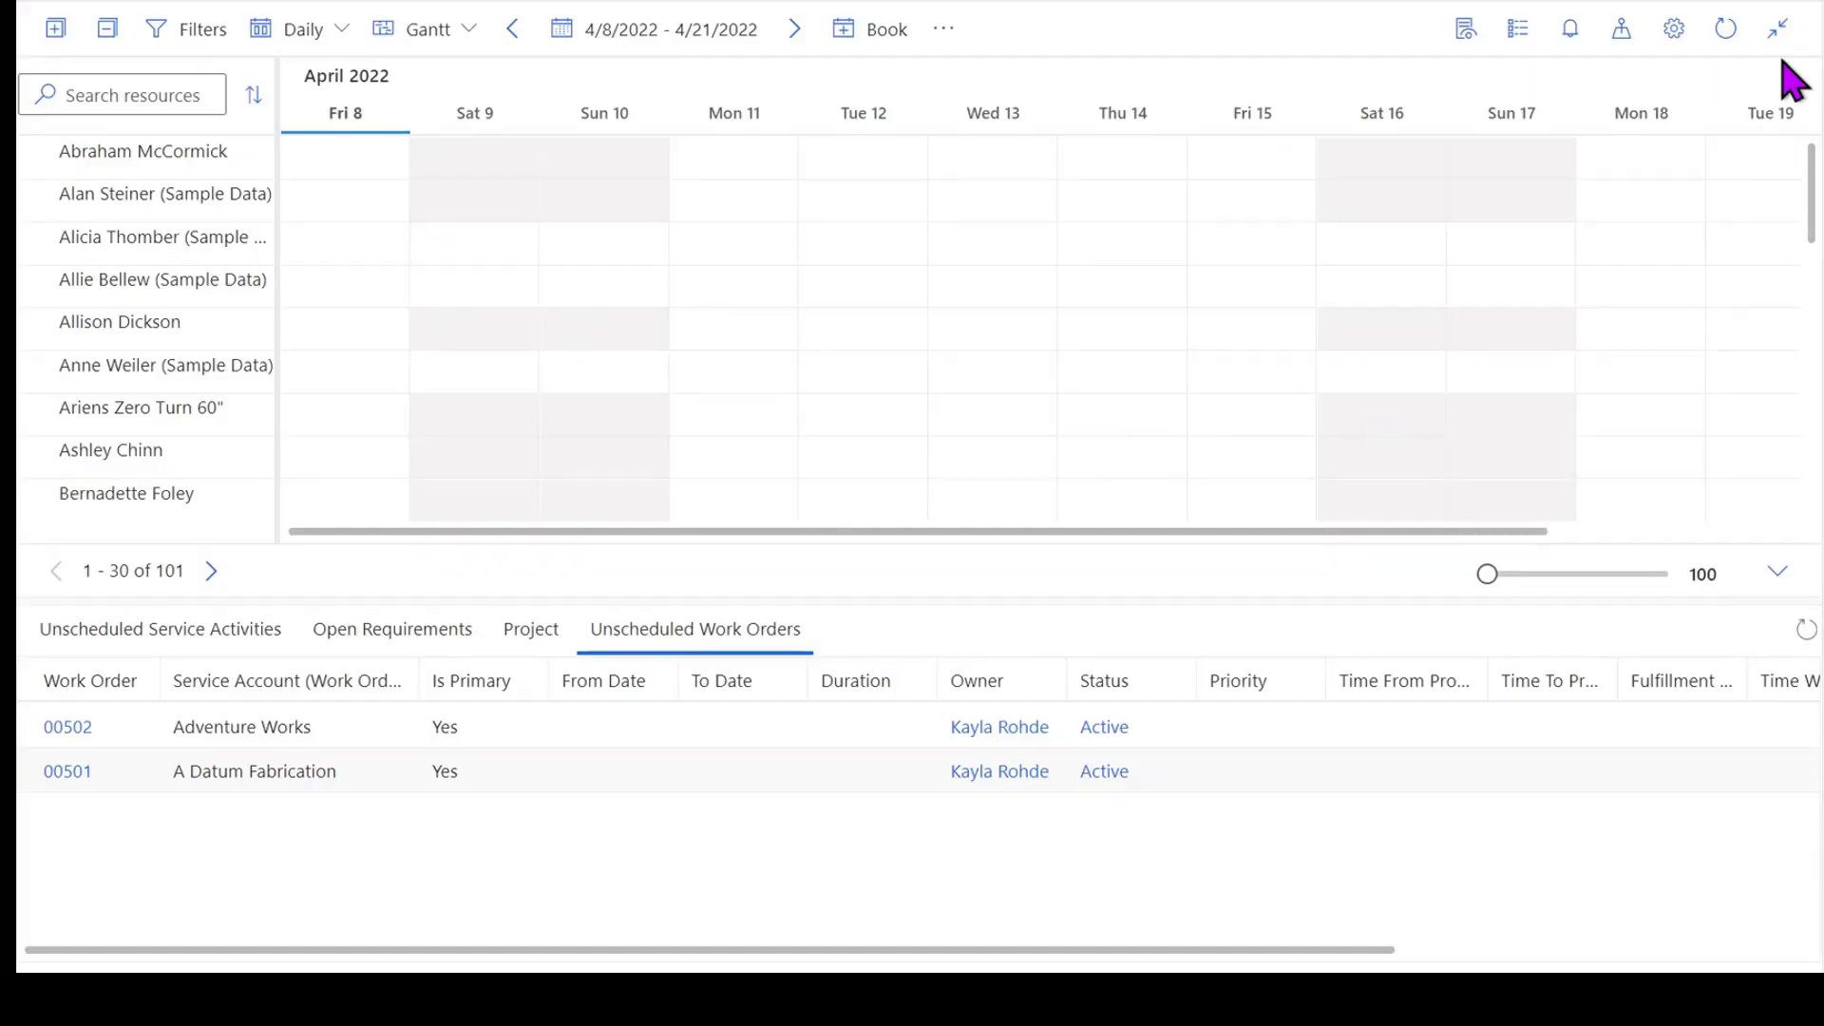
Step: Exit browser full screen, collapse the site map to an icon rail, and turn on focus mode
mouse_move(1786, 1)
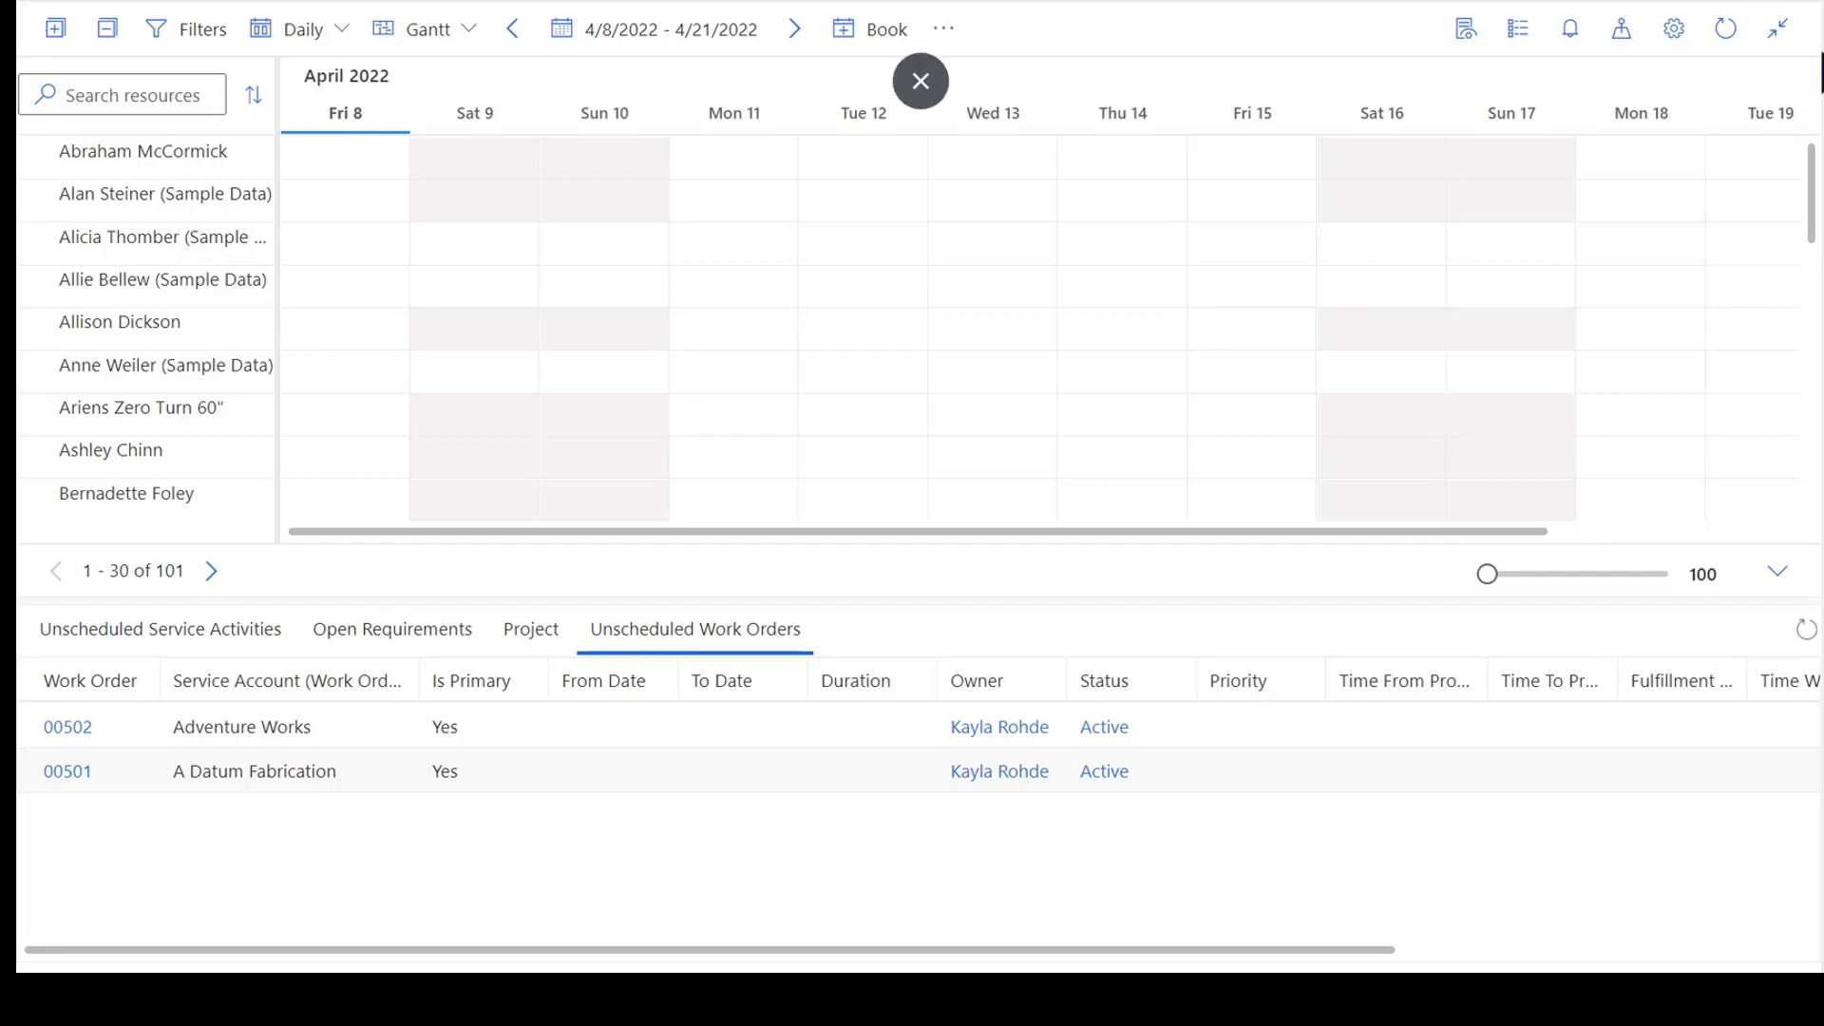
left_click(1780, 33)
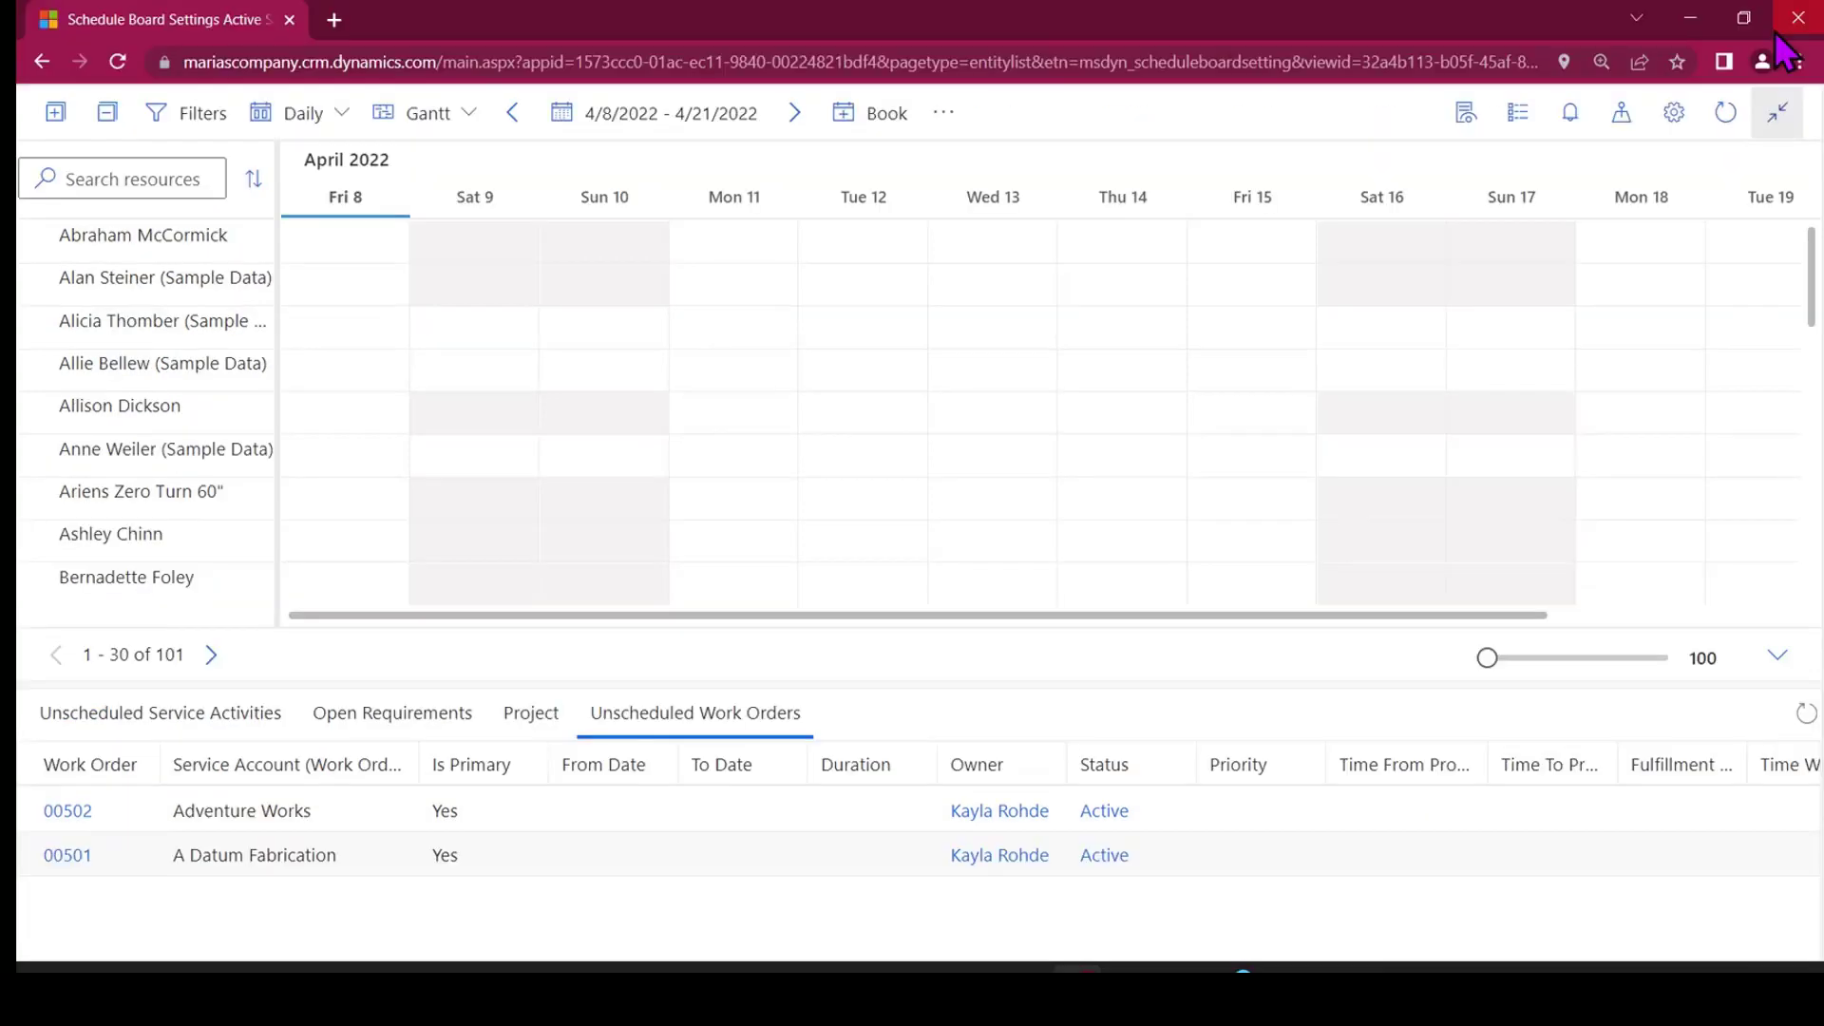
left_click(47, 173)
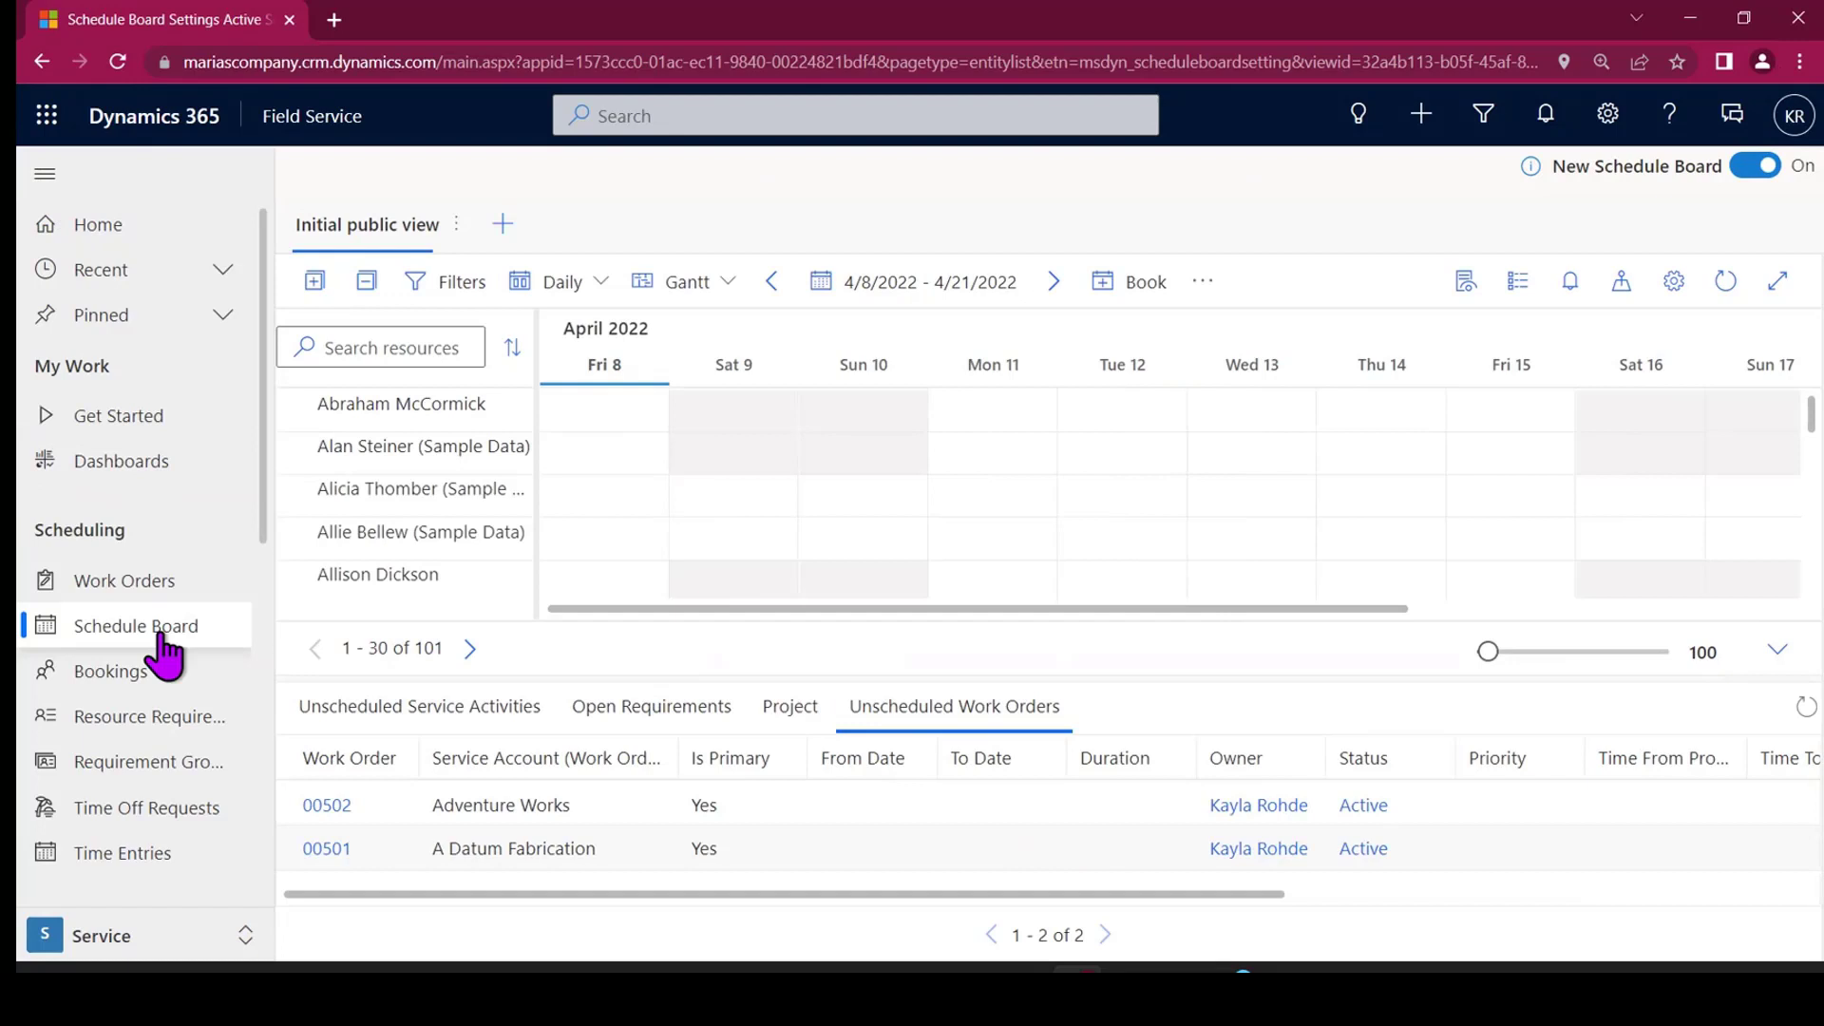
left_click(42, 188)
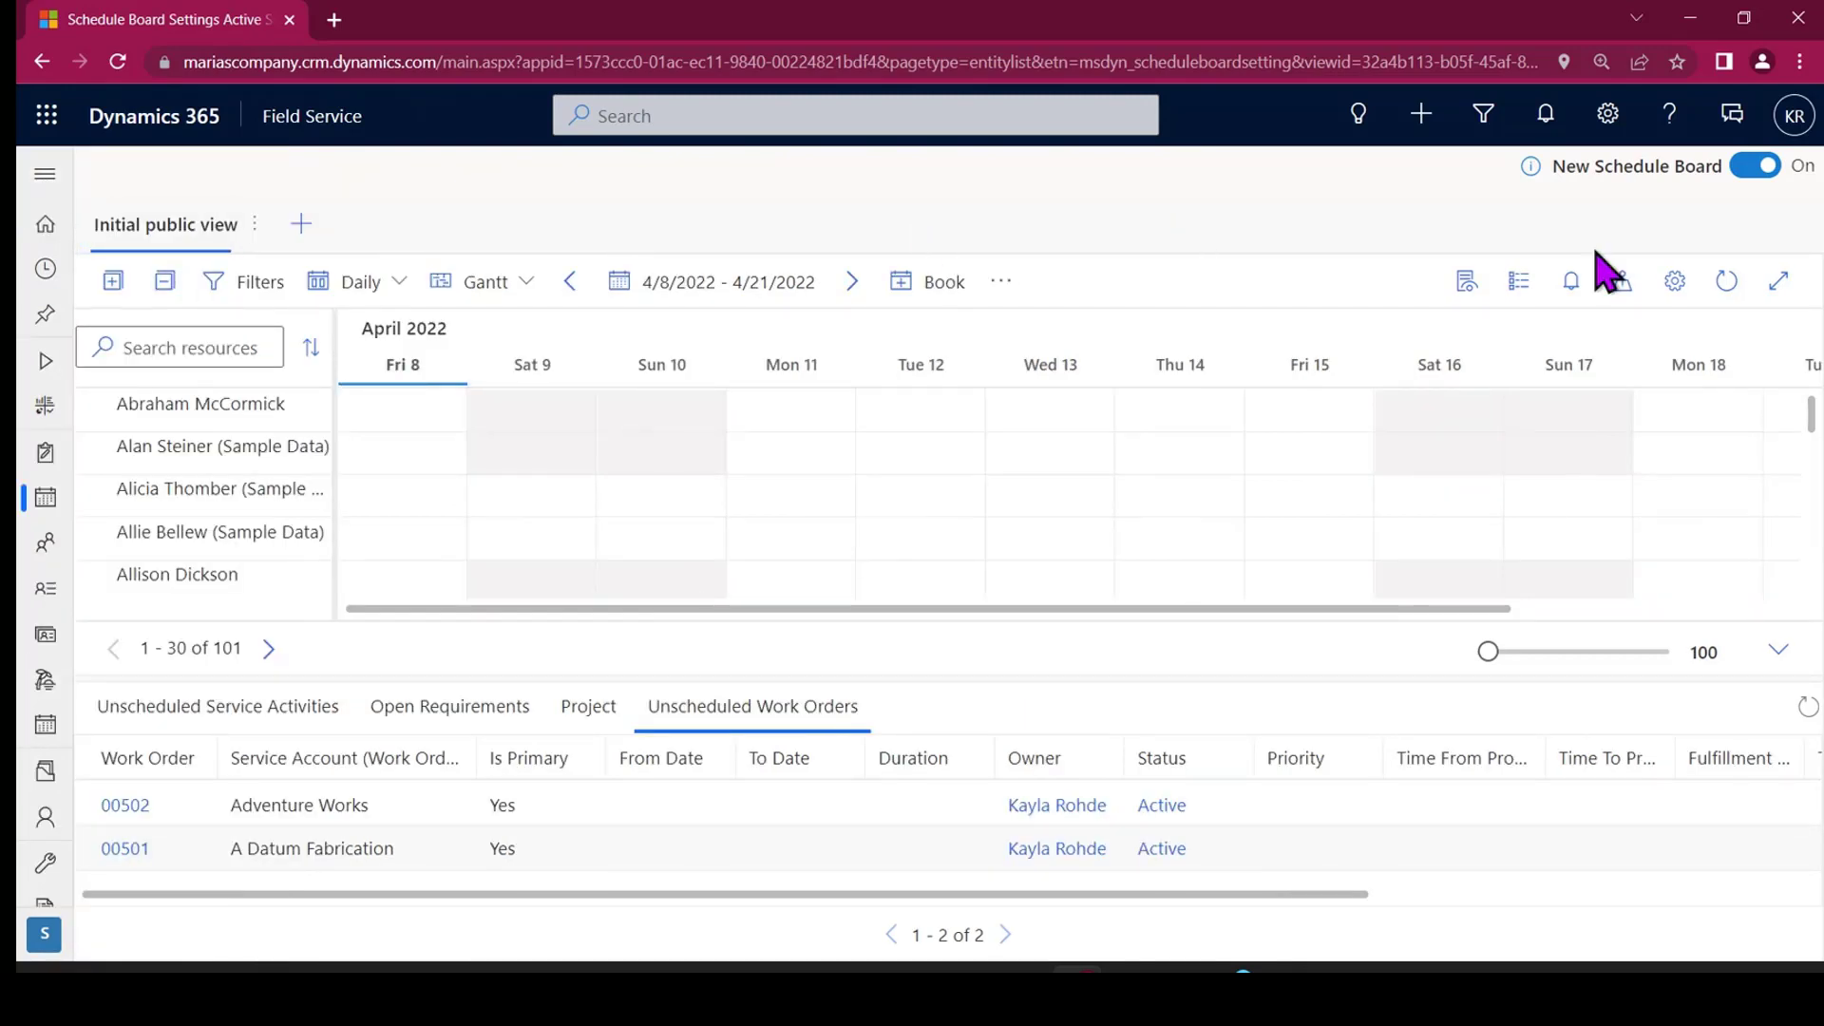
left_click(1779, 283)
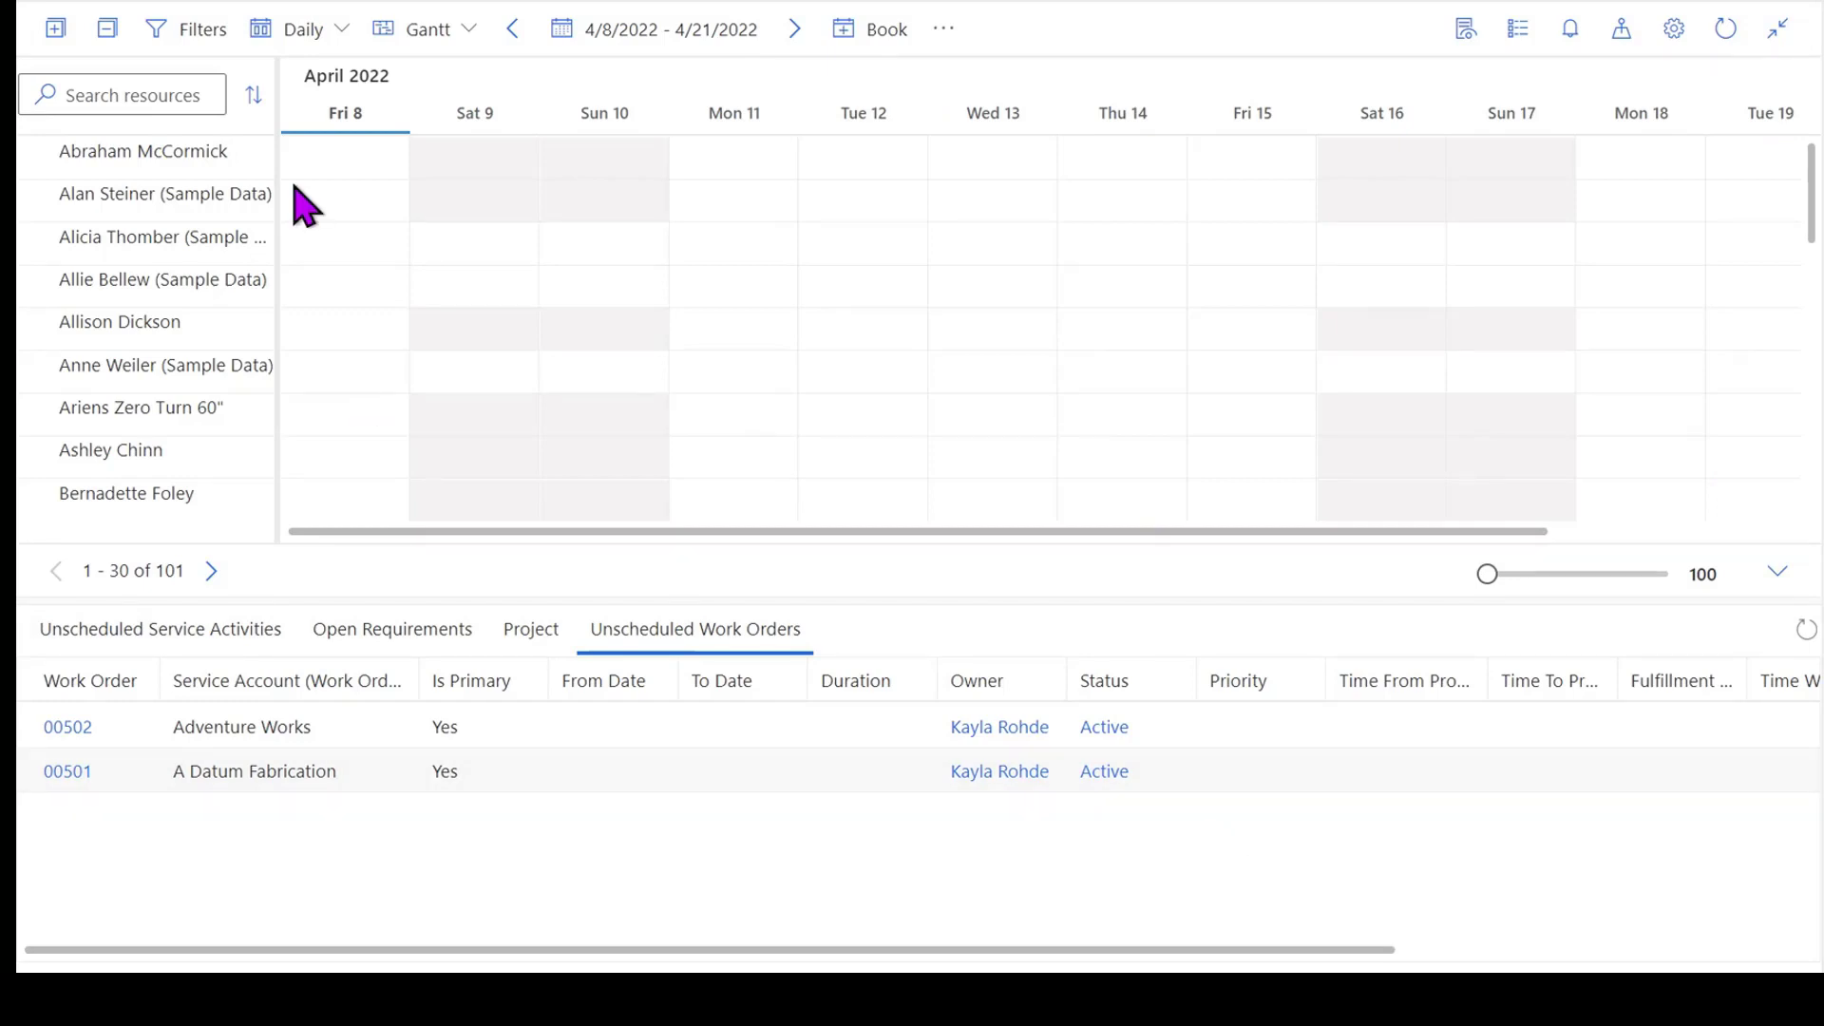
Step: Open the resource filters, check the Characteristics - Rating list, and close the panel unchanged
left_click(185, 36)
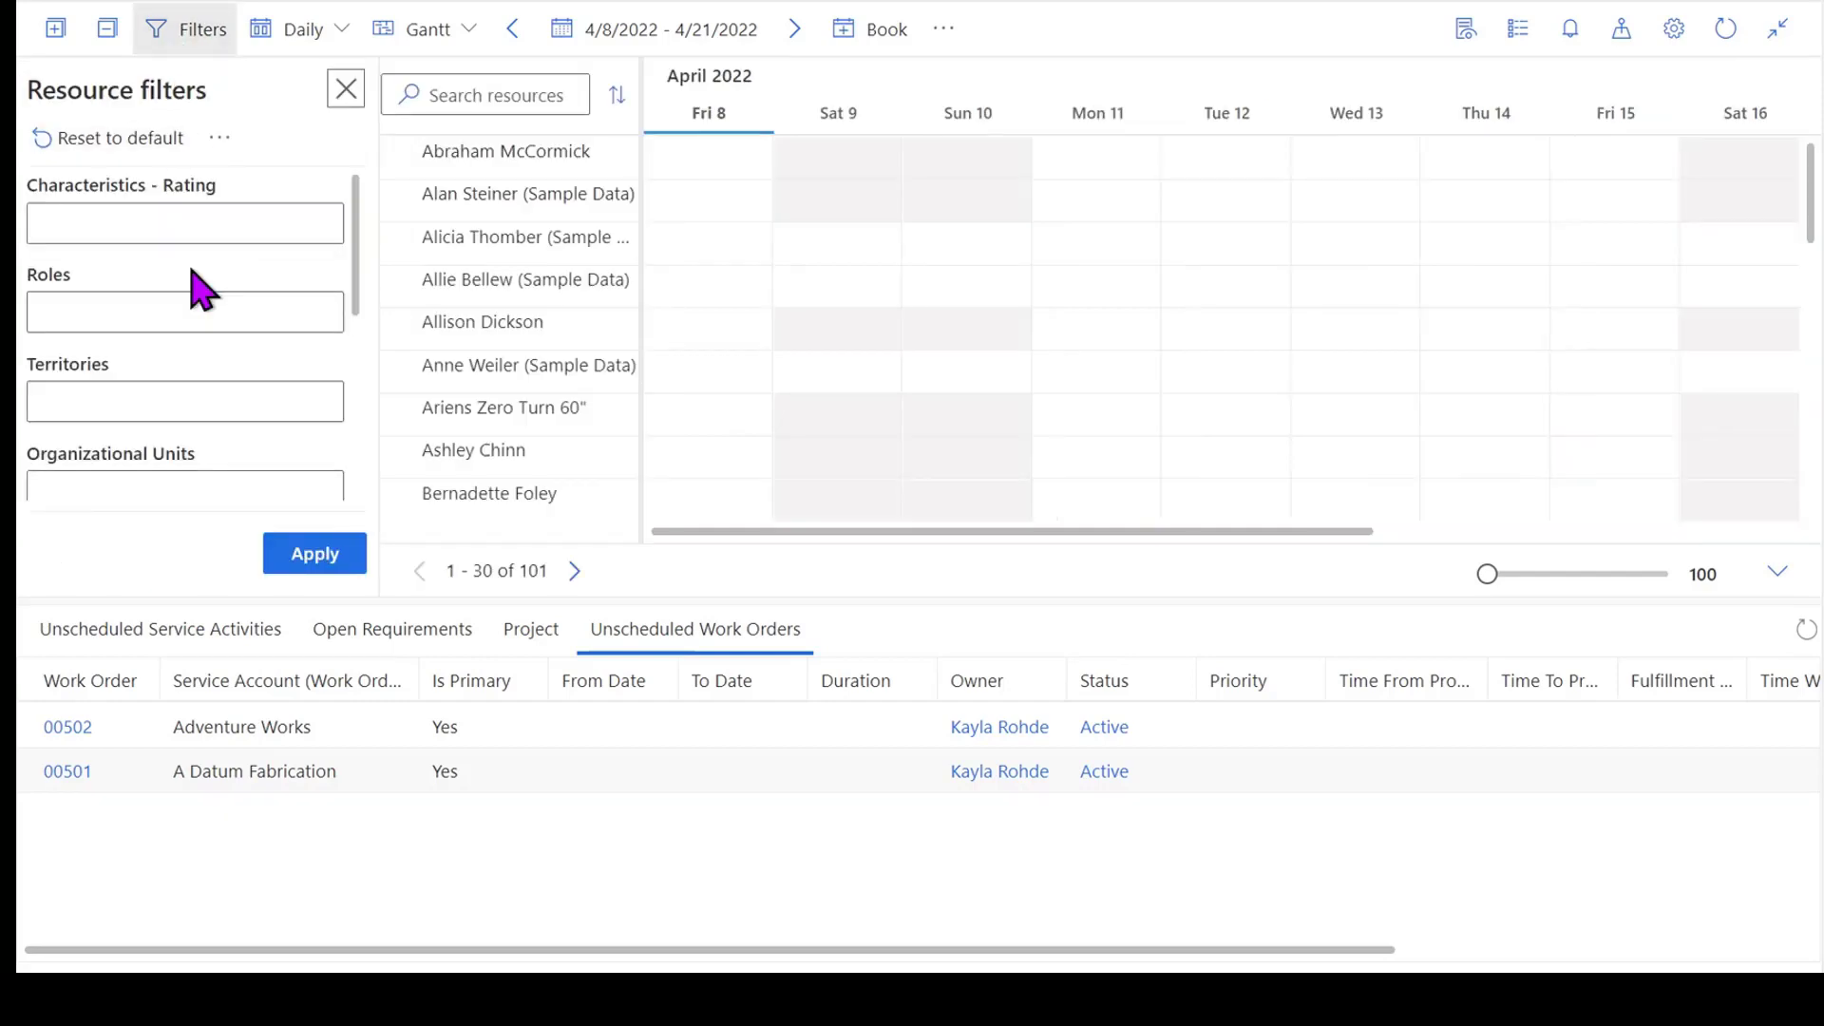
left_click(160, 228)
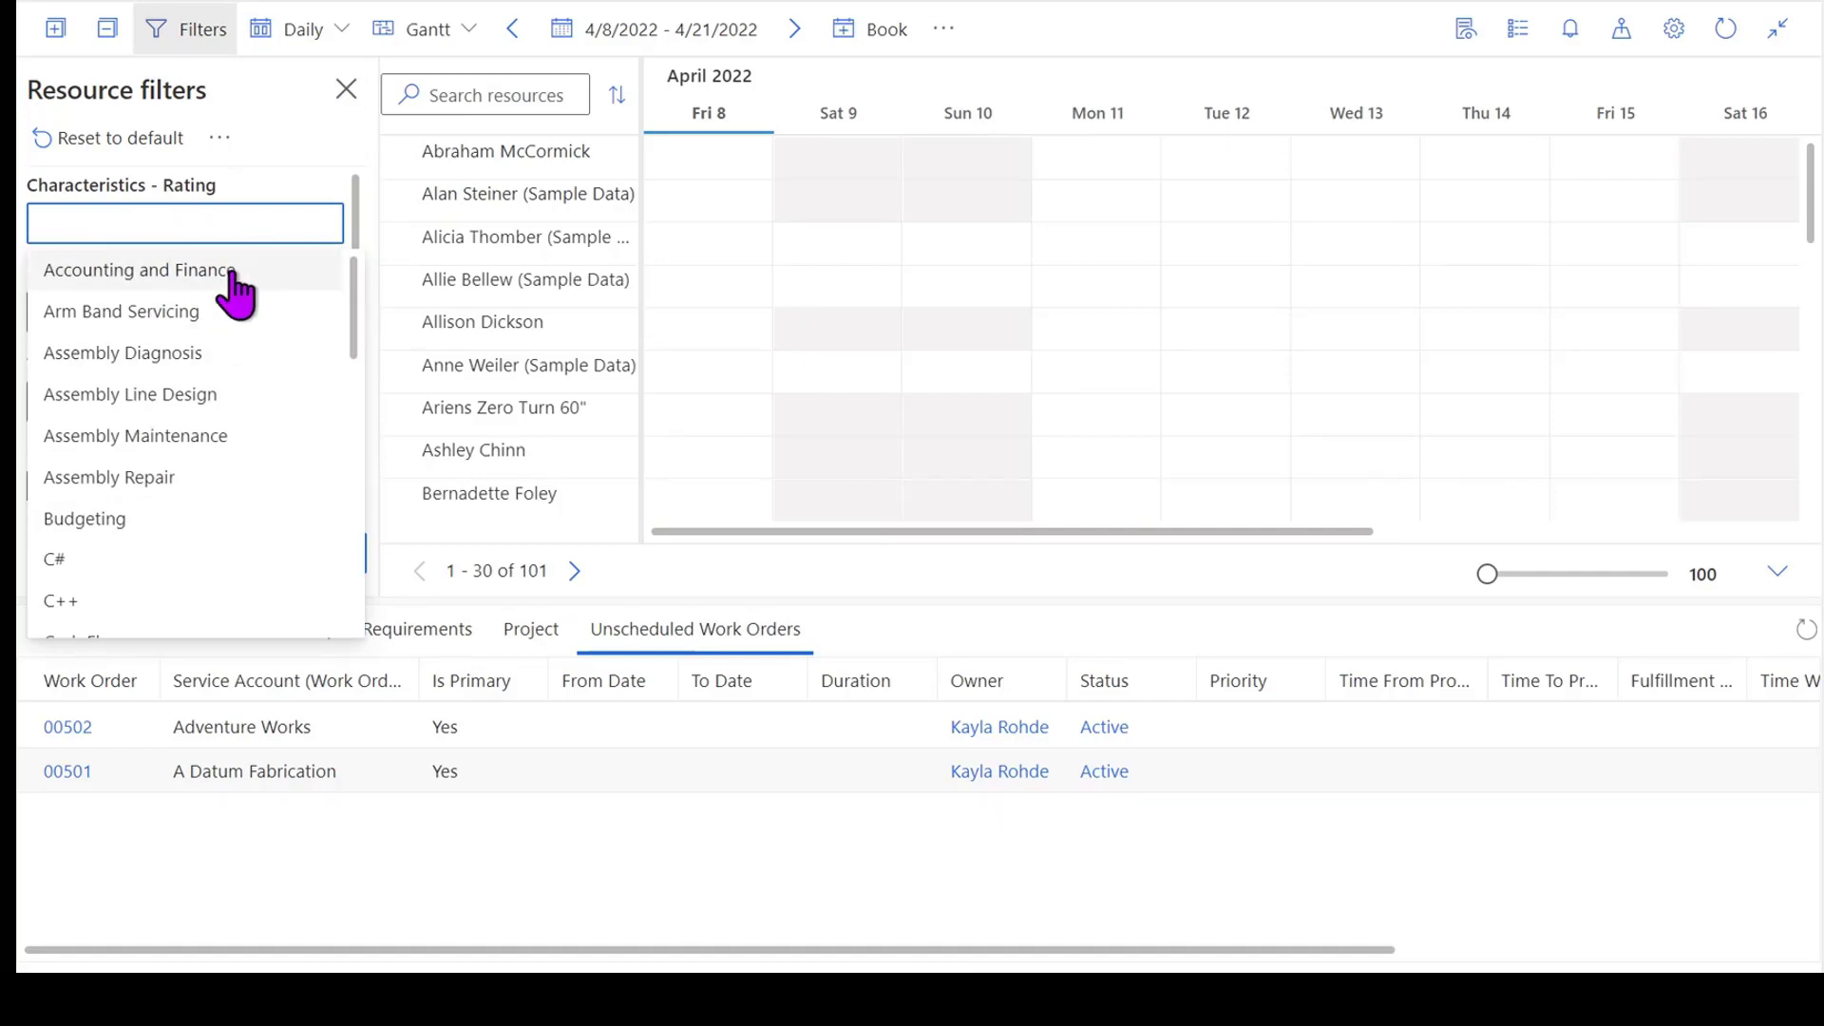
left_click(299, 210)
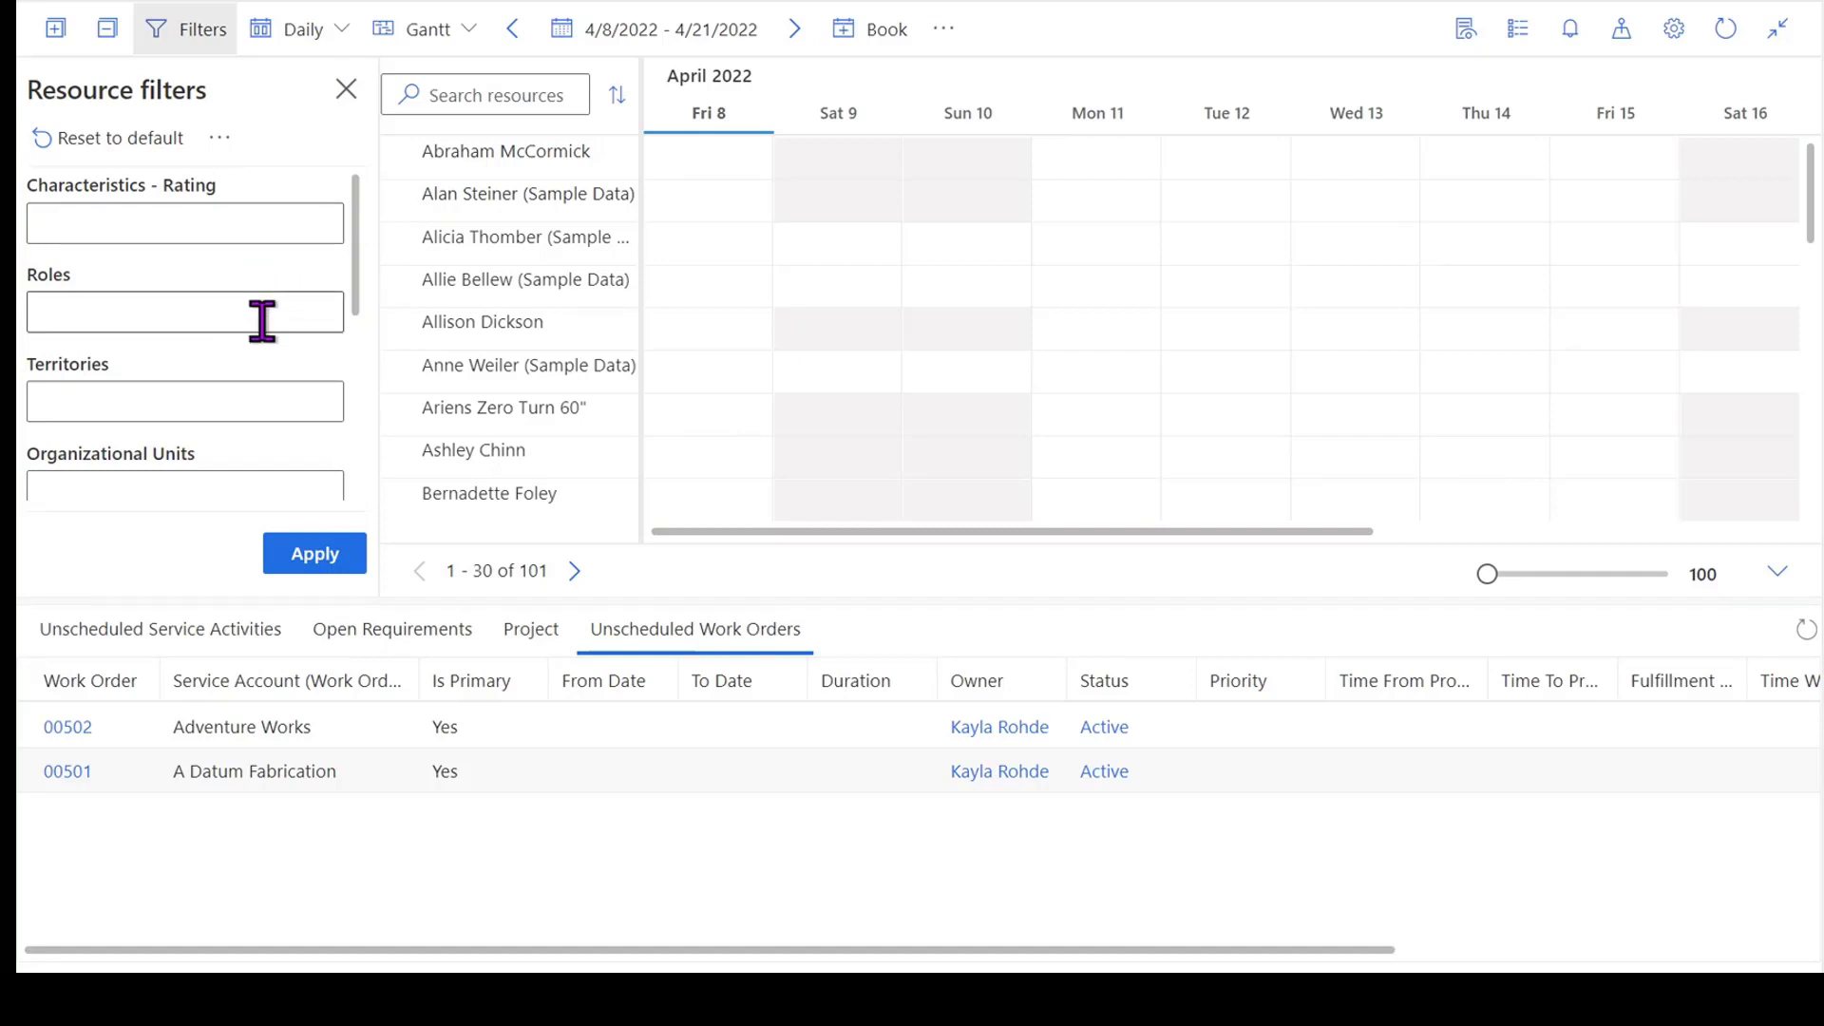
scroll(262, 321, "down", 2)
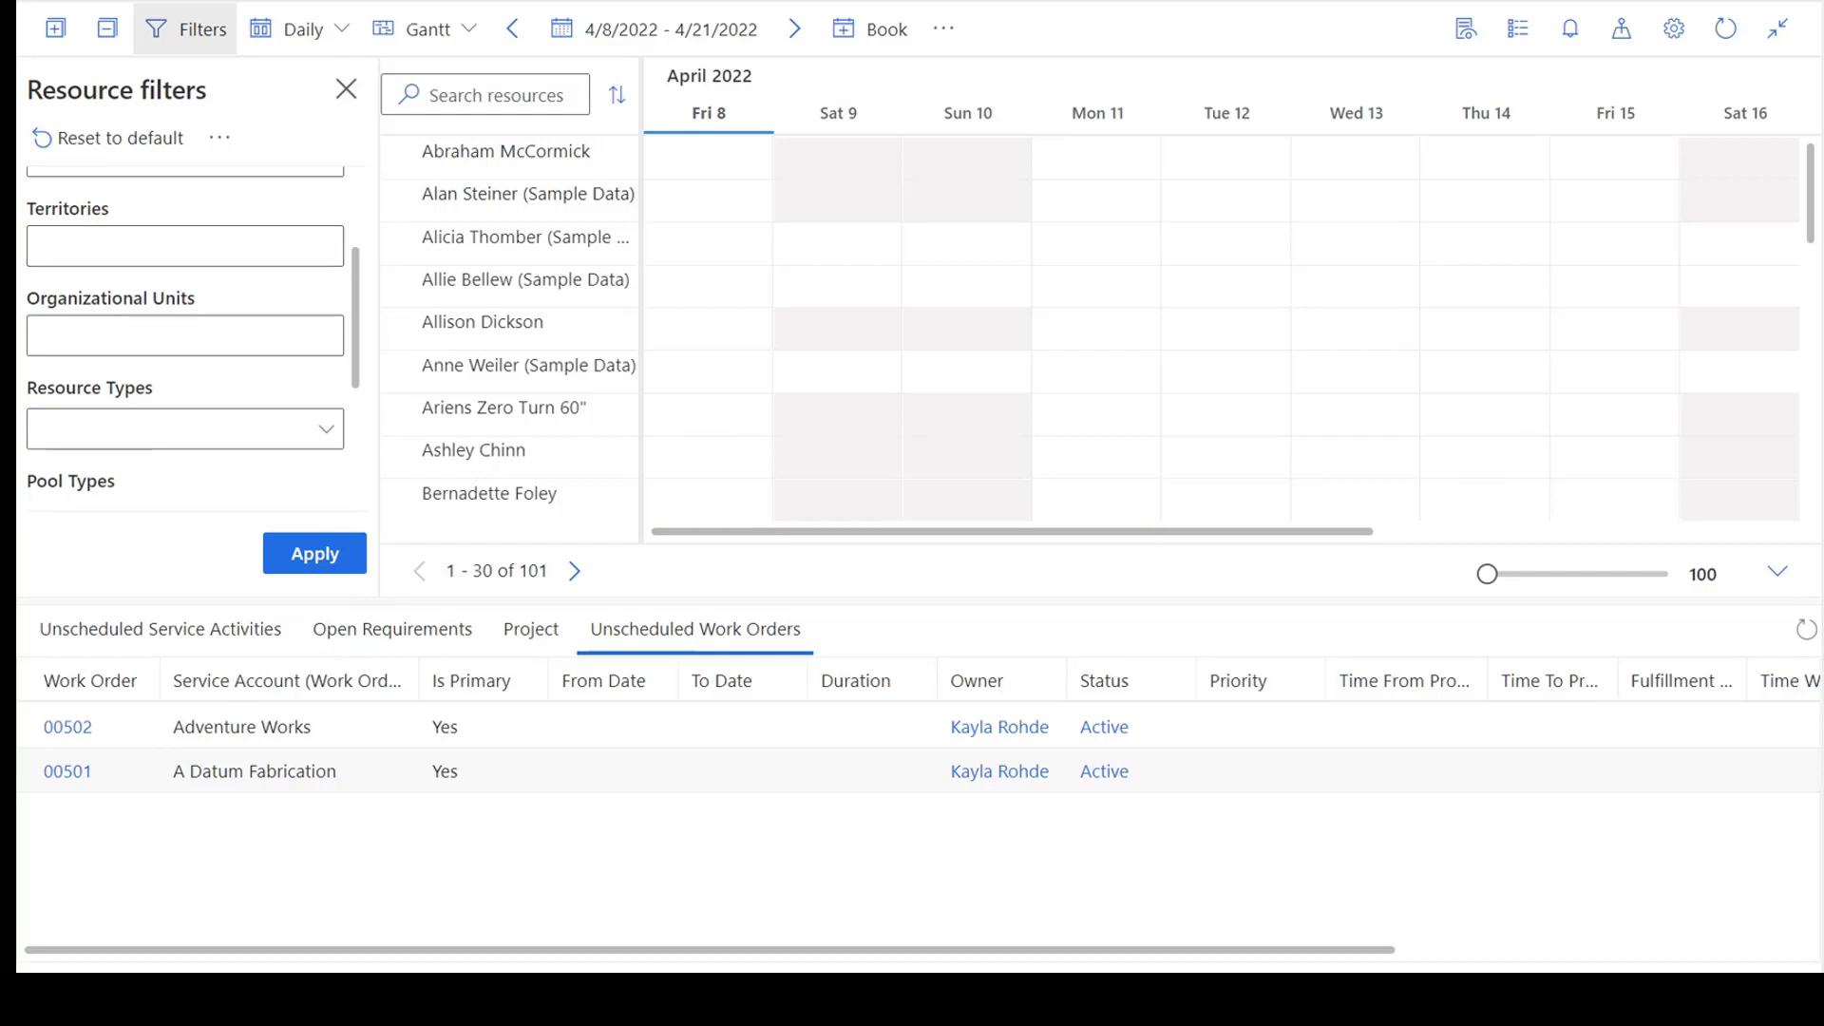
scroll(141, 329, "down", 1)
scroll(141, 329, "down", 3)
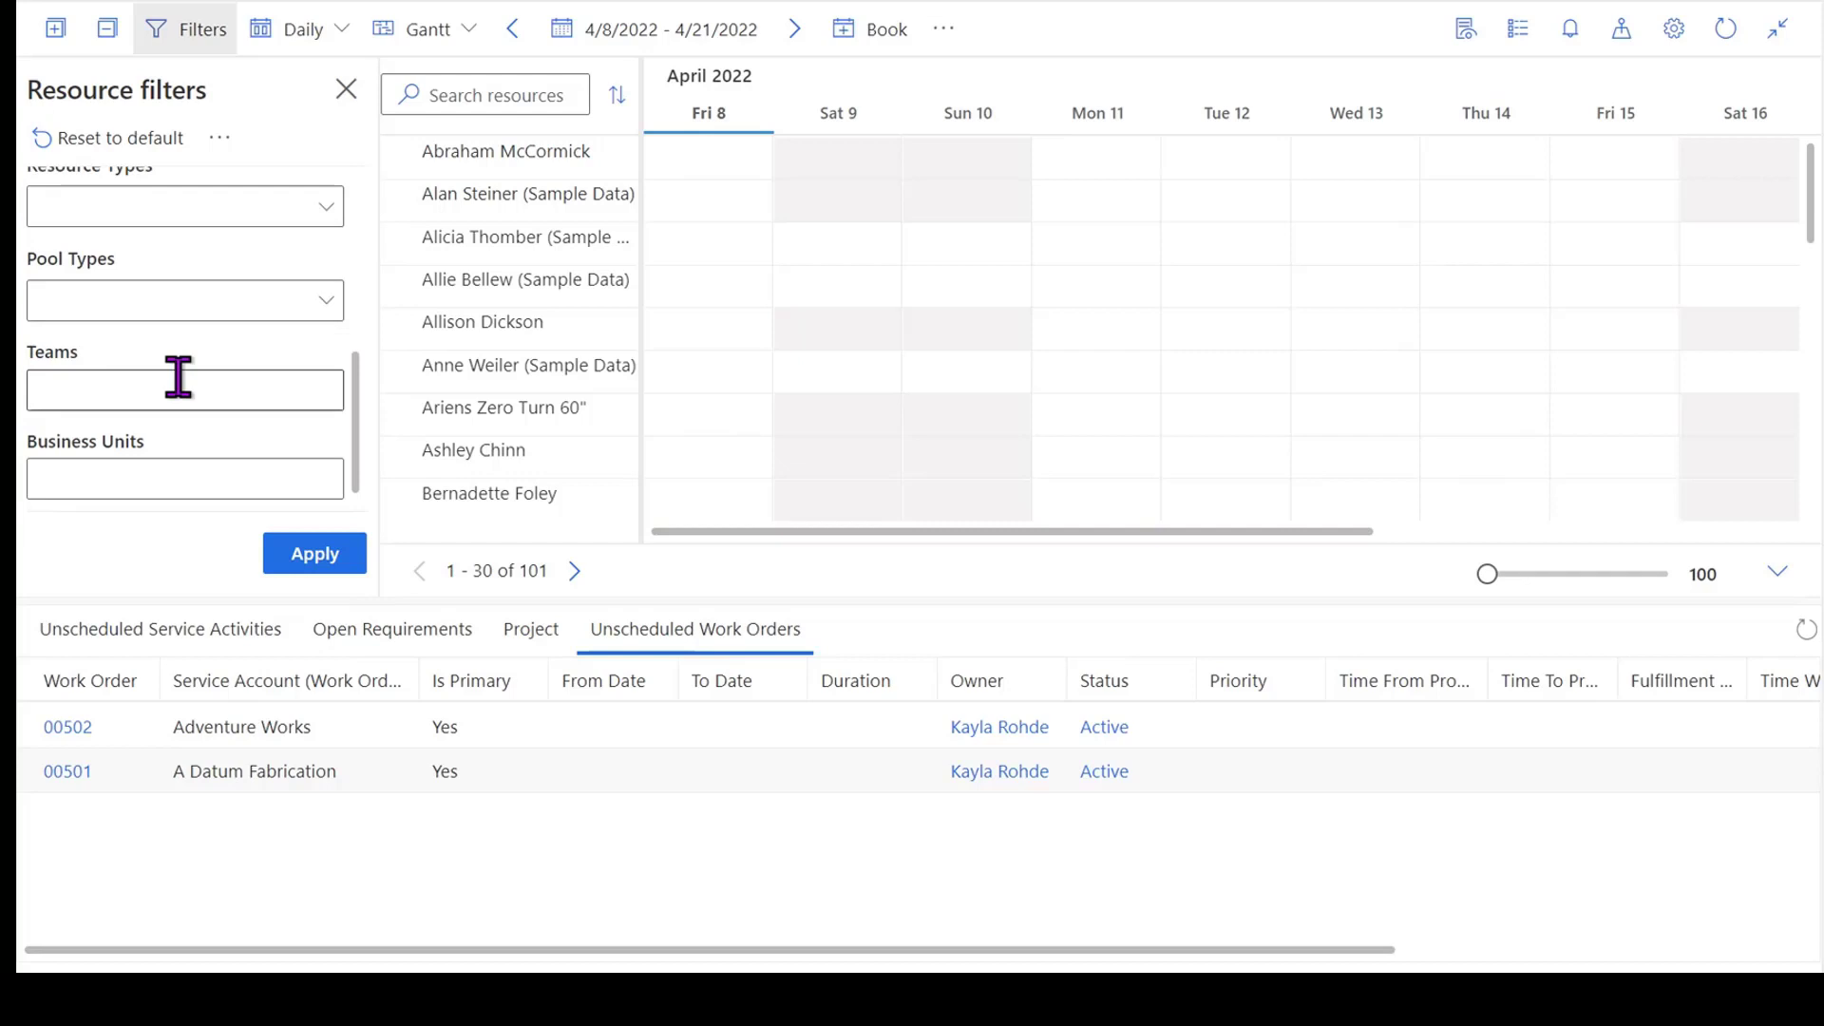
left_click(346, 89)
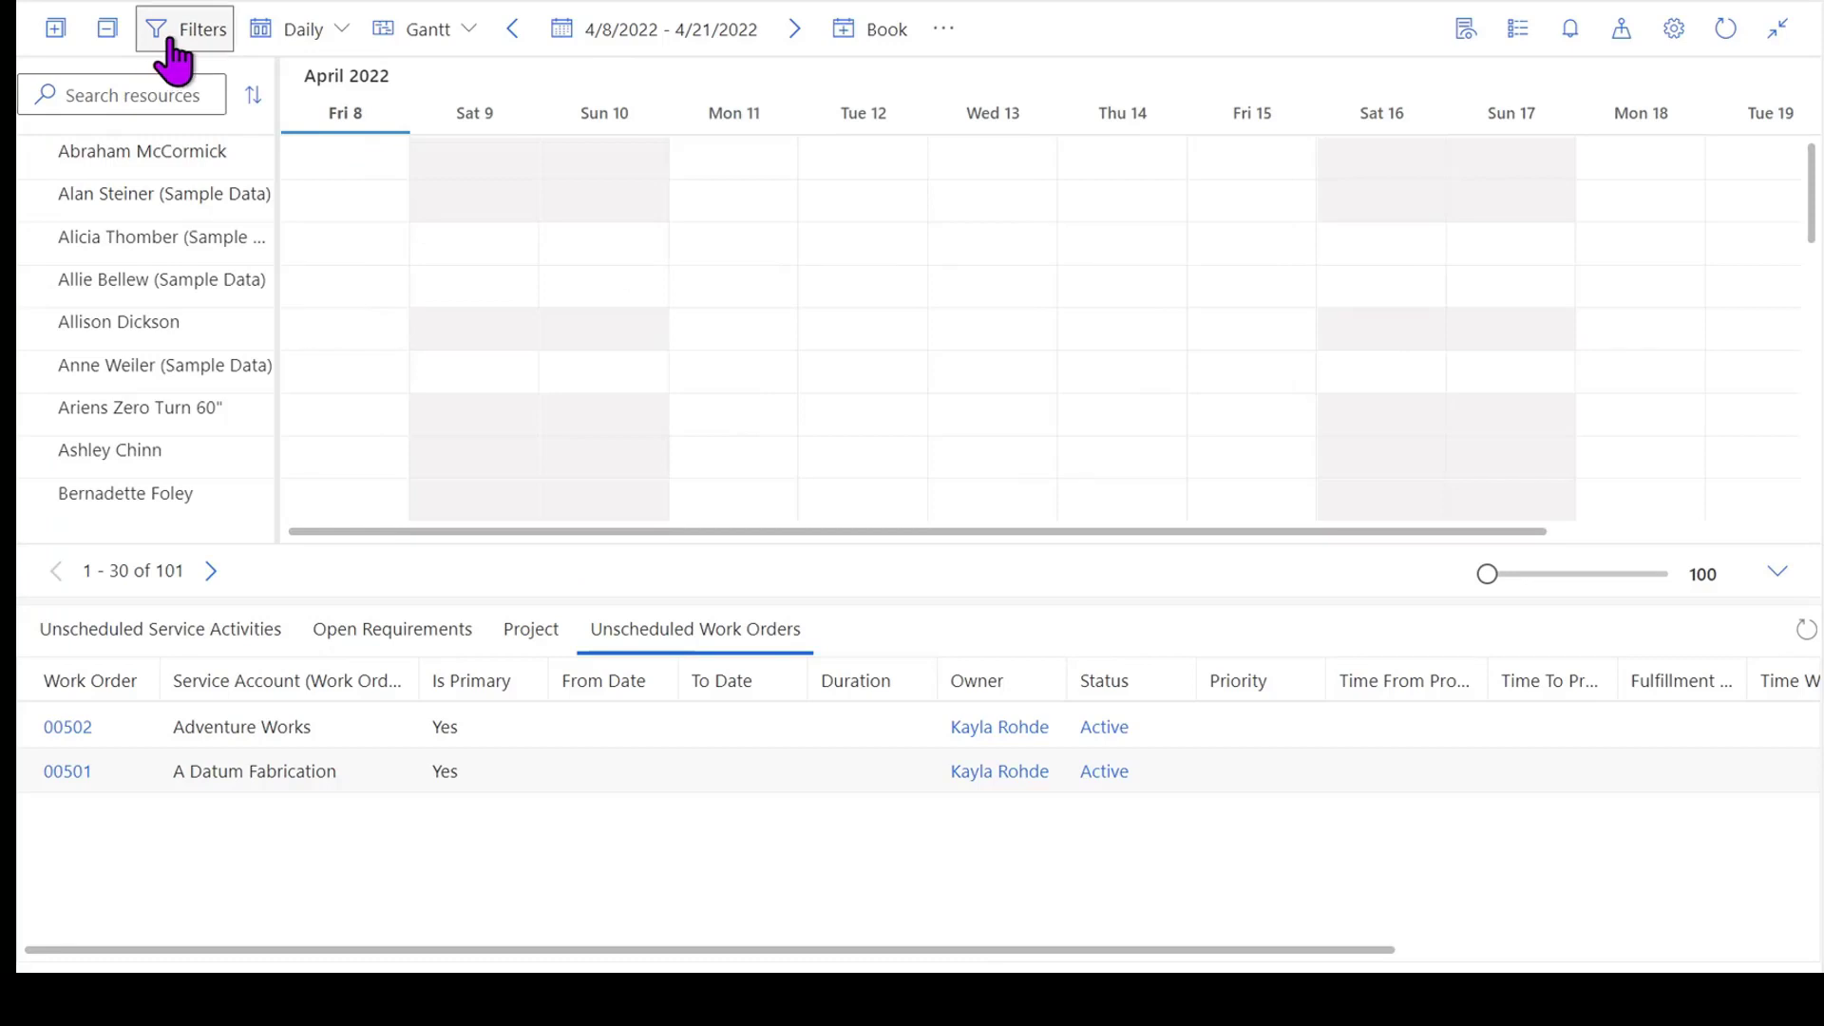
left_click(337, 43)
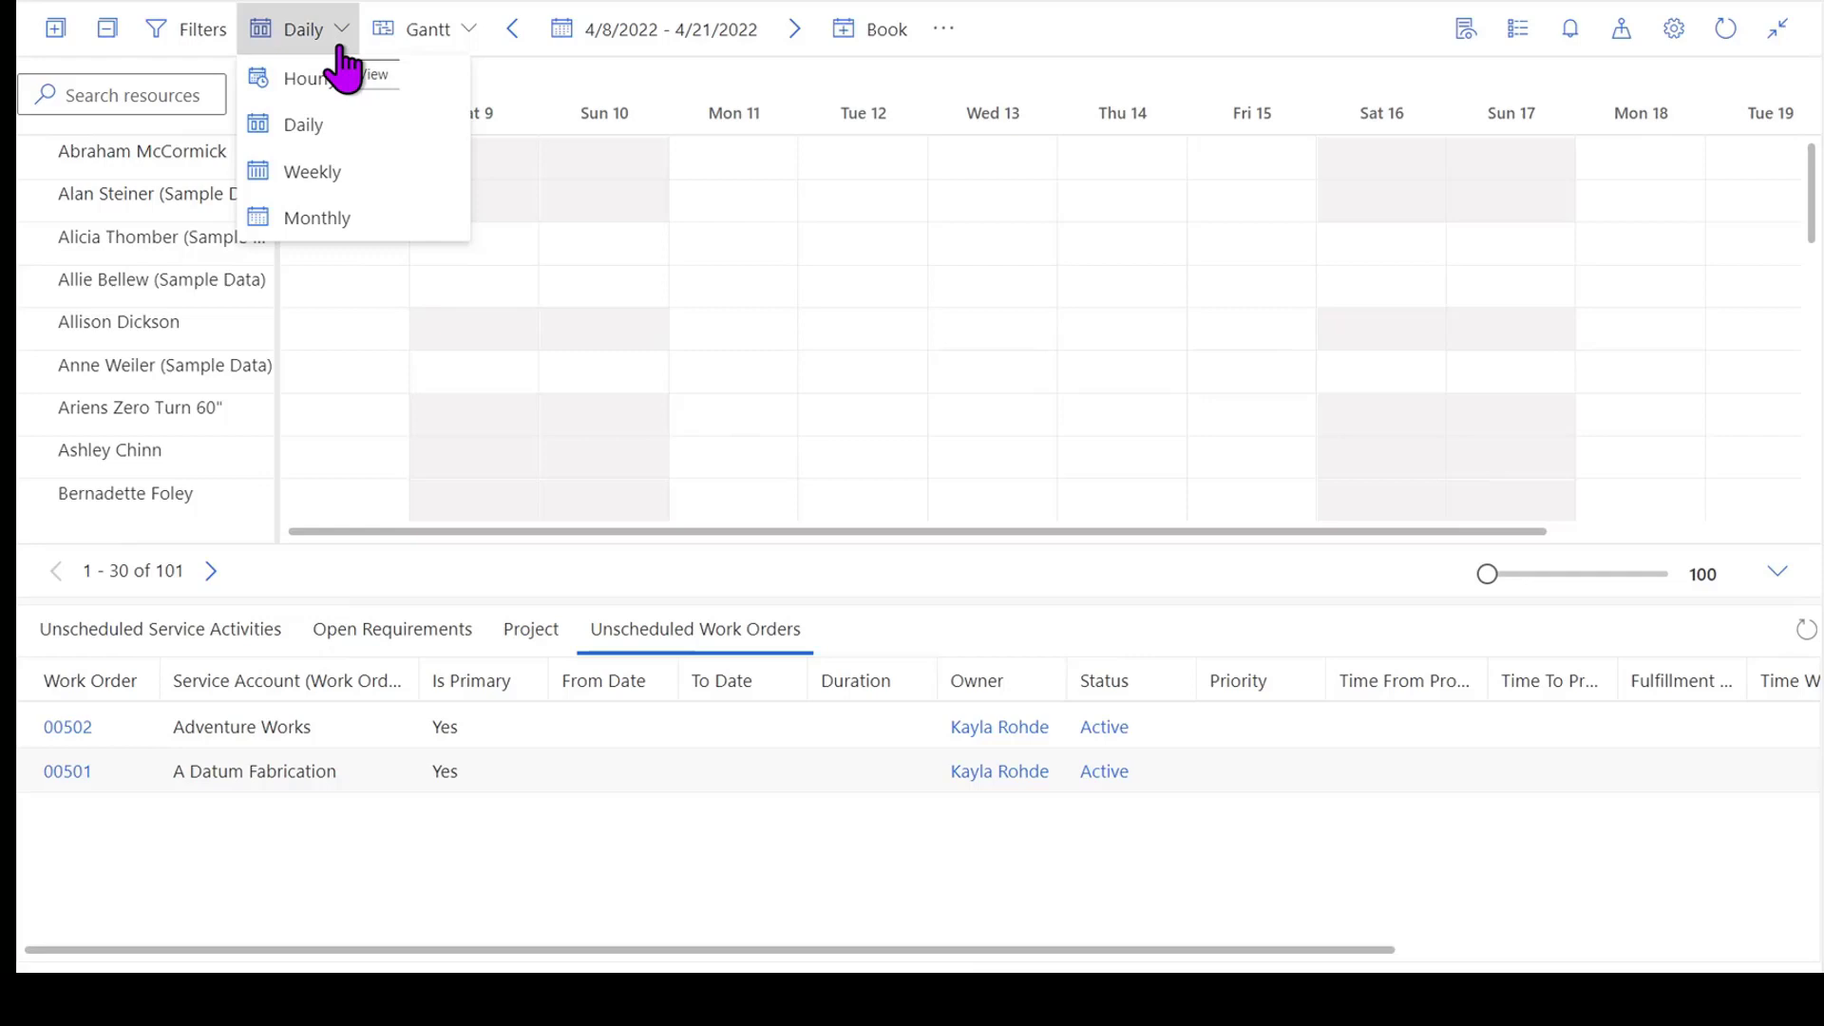
left_click(379, 179)
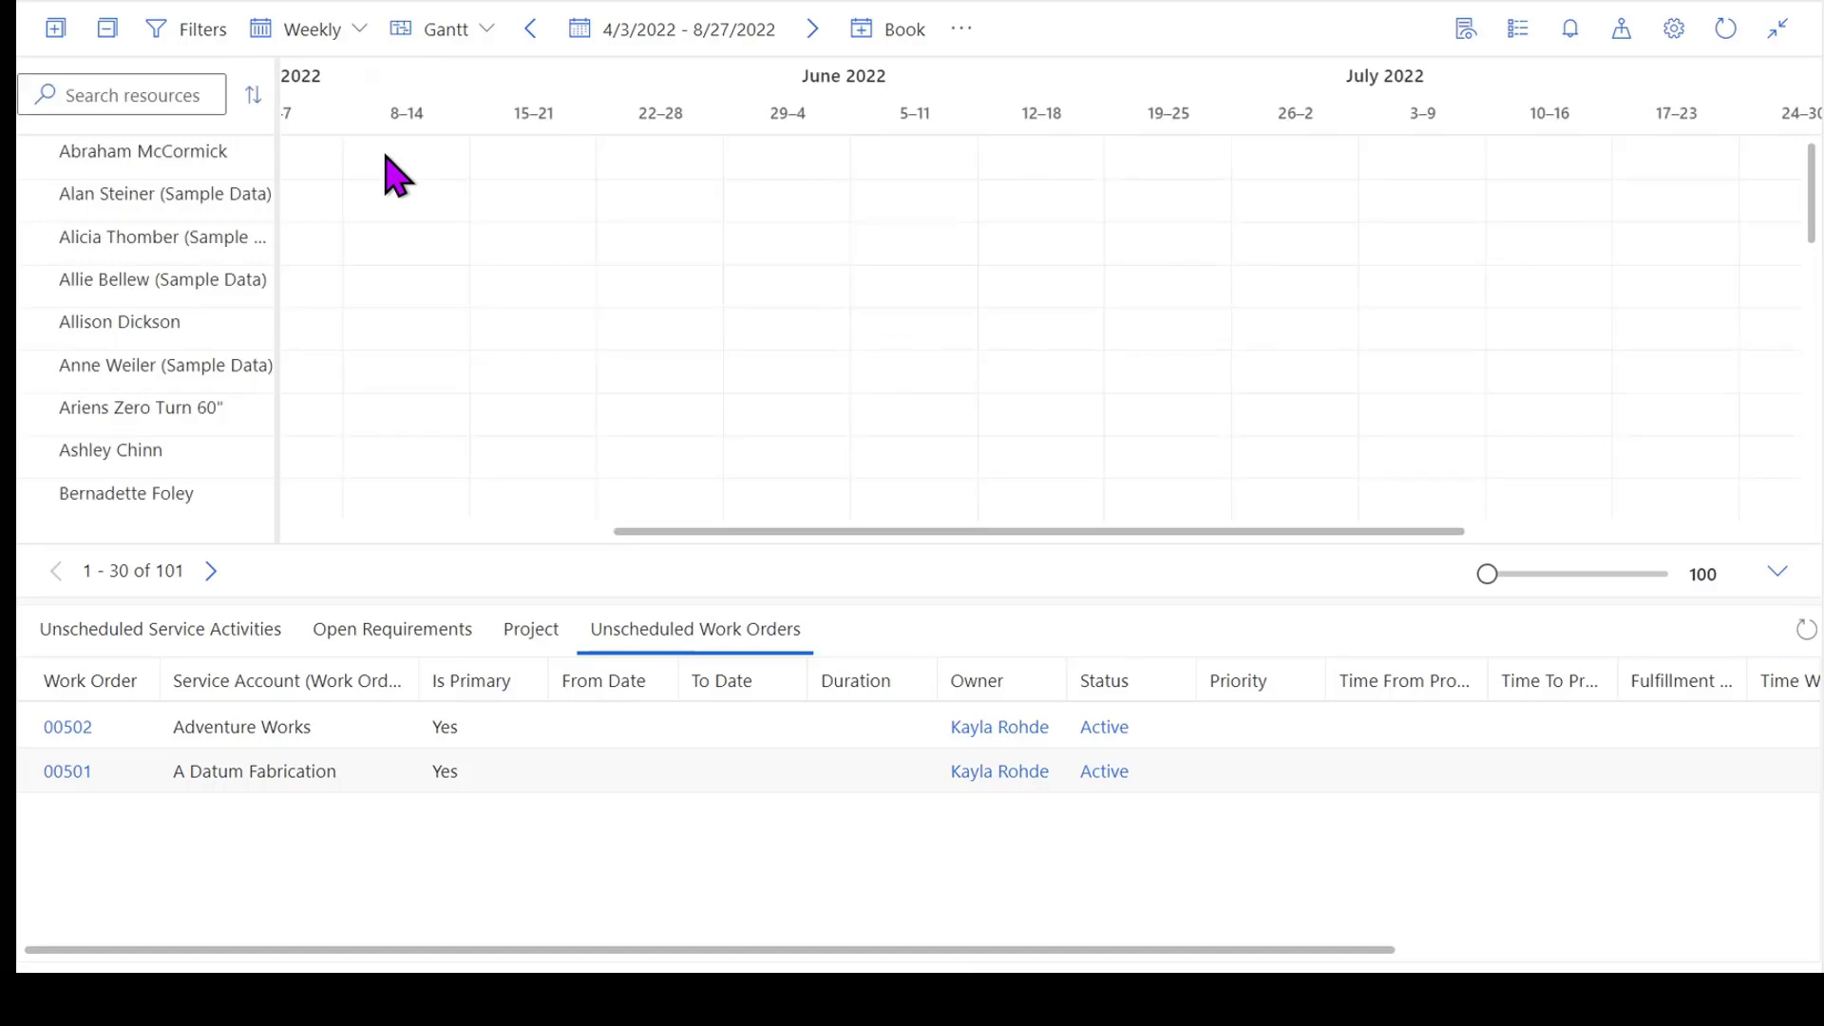
left_click(359, 31)
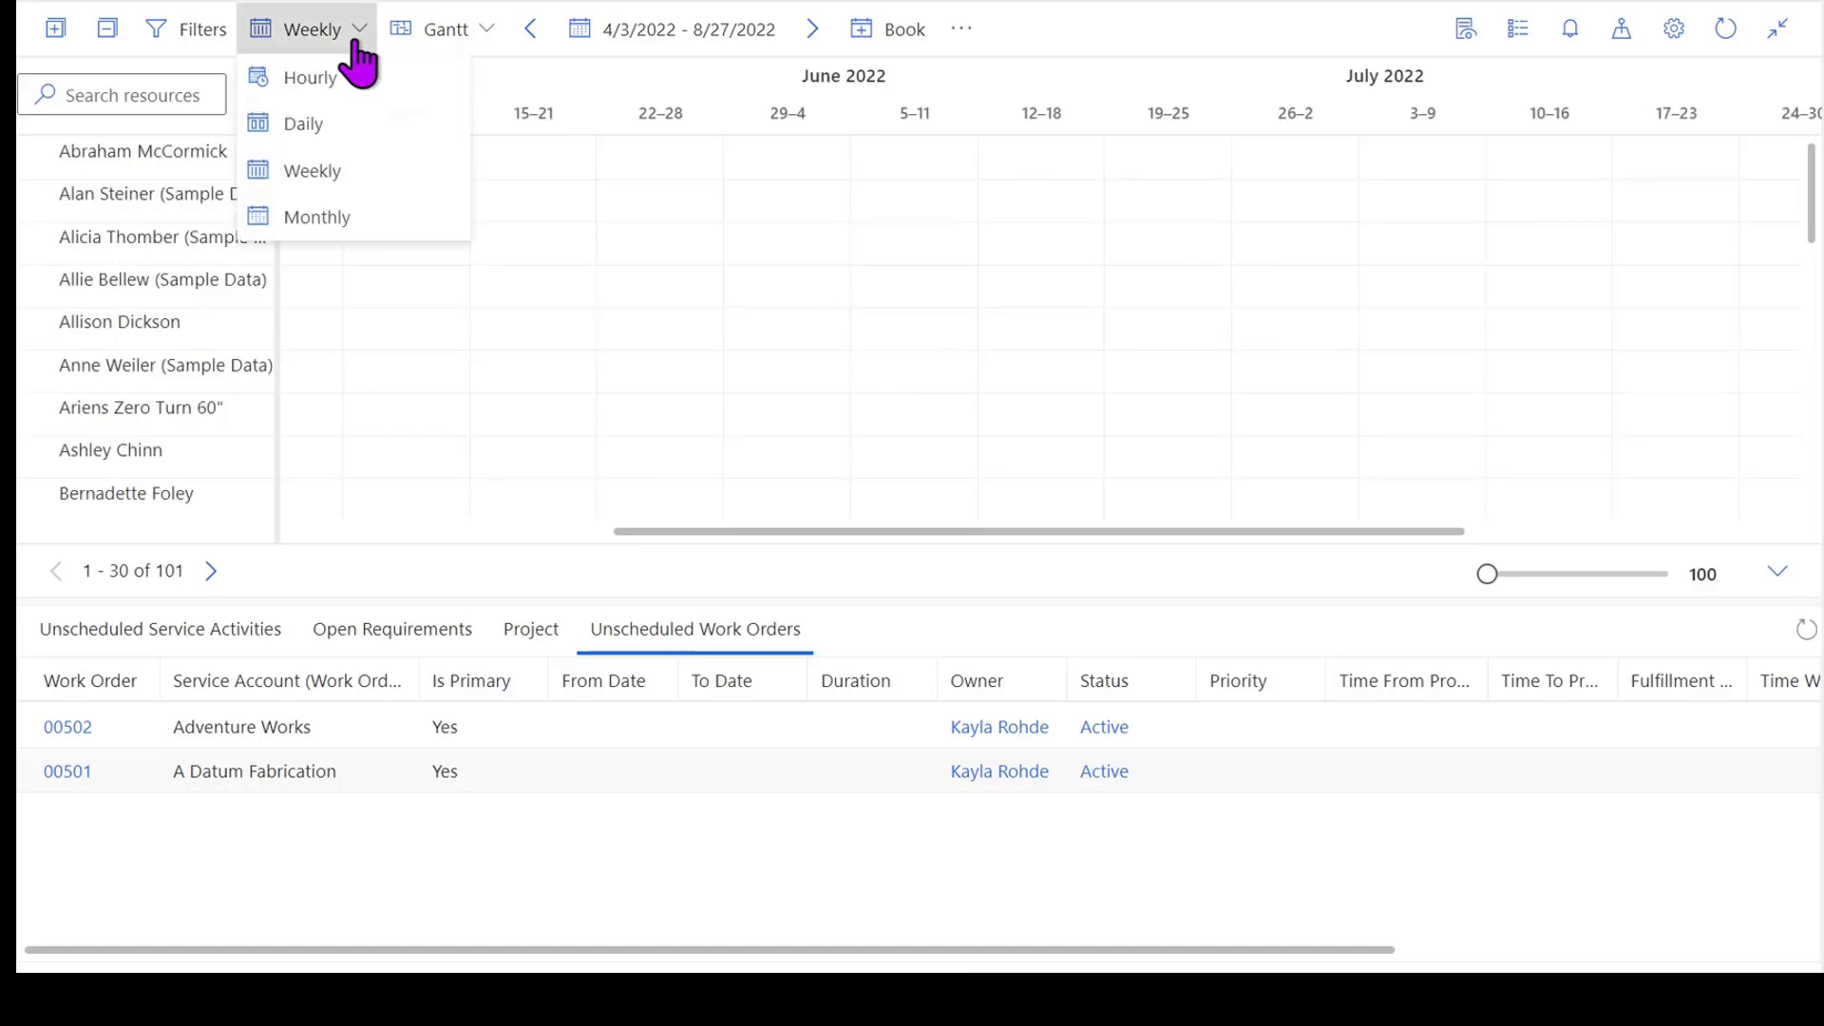
left_click(359, 87)
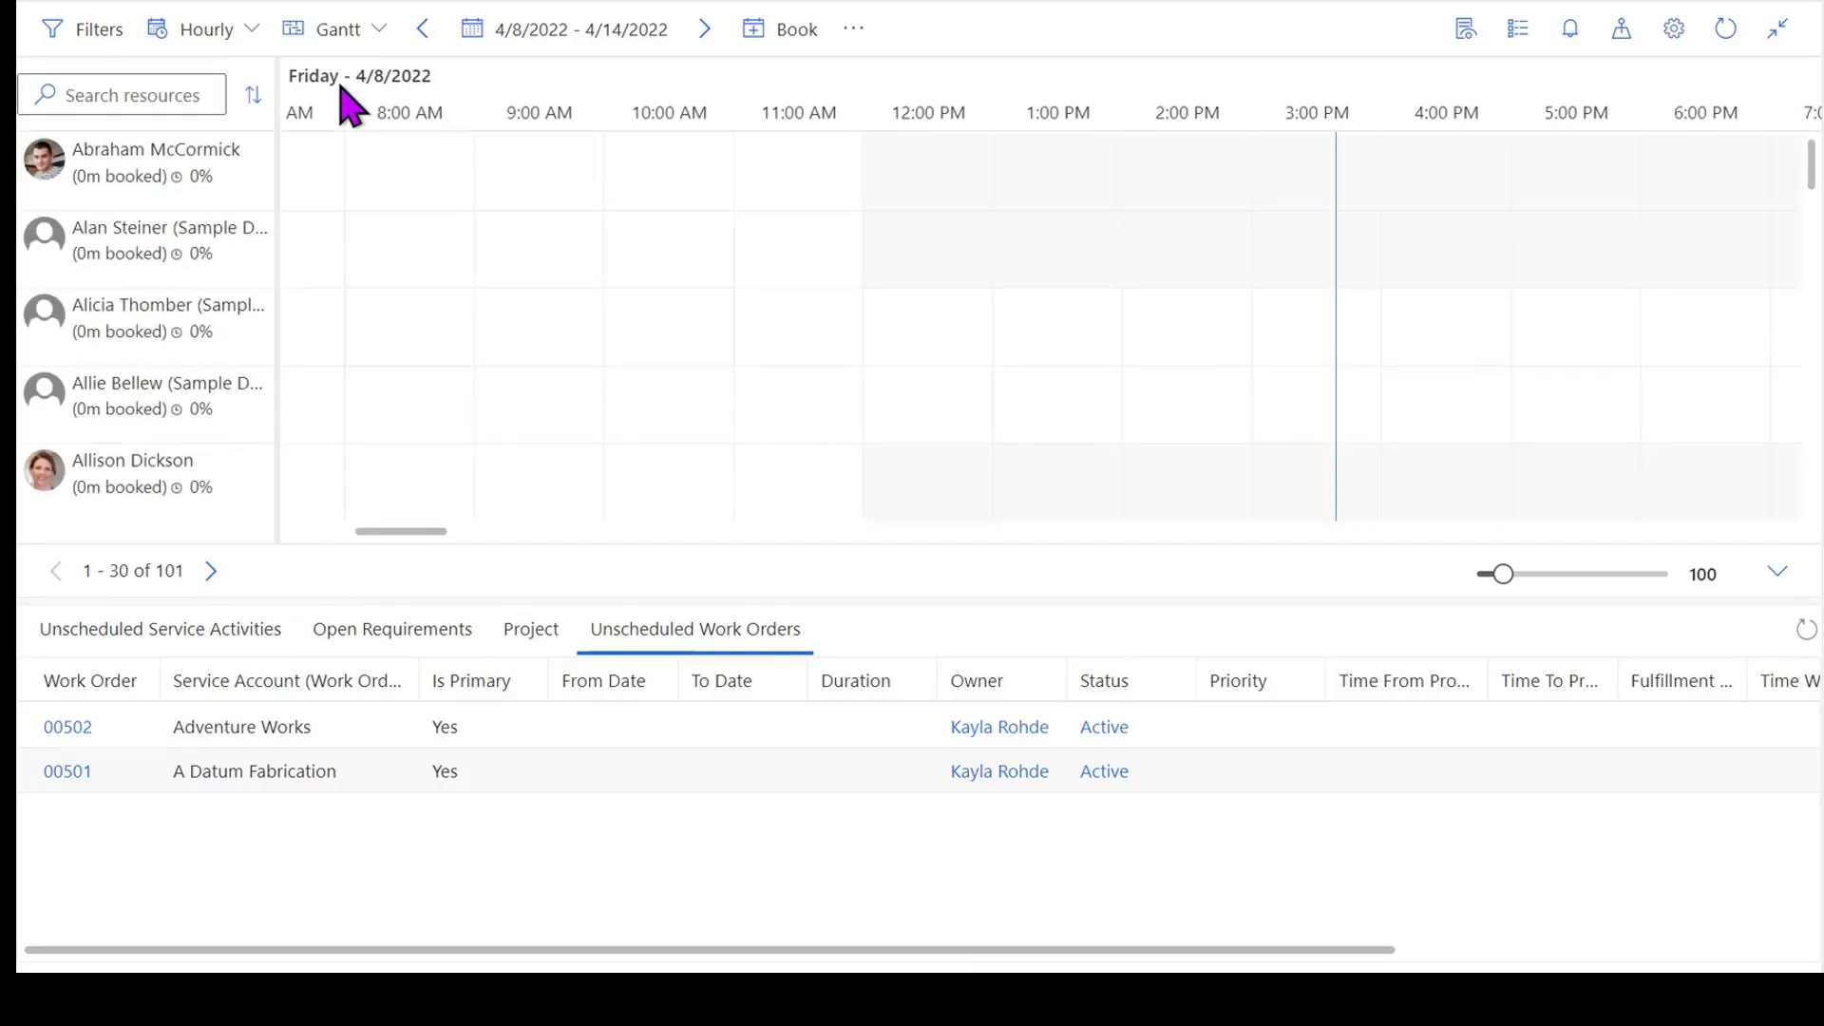
left_click(244, 38)
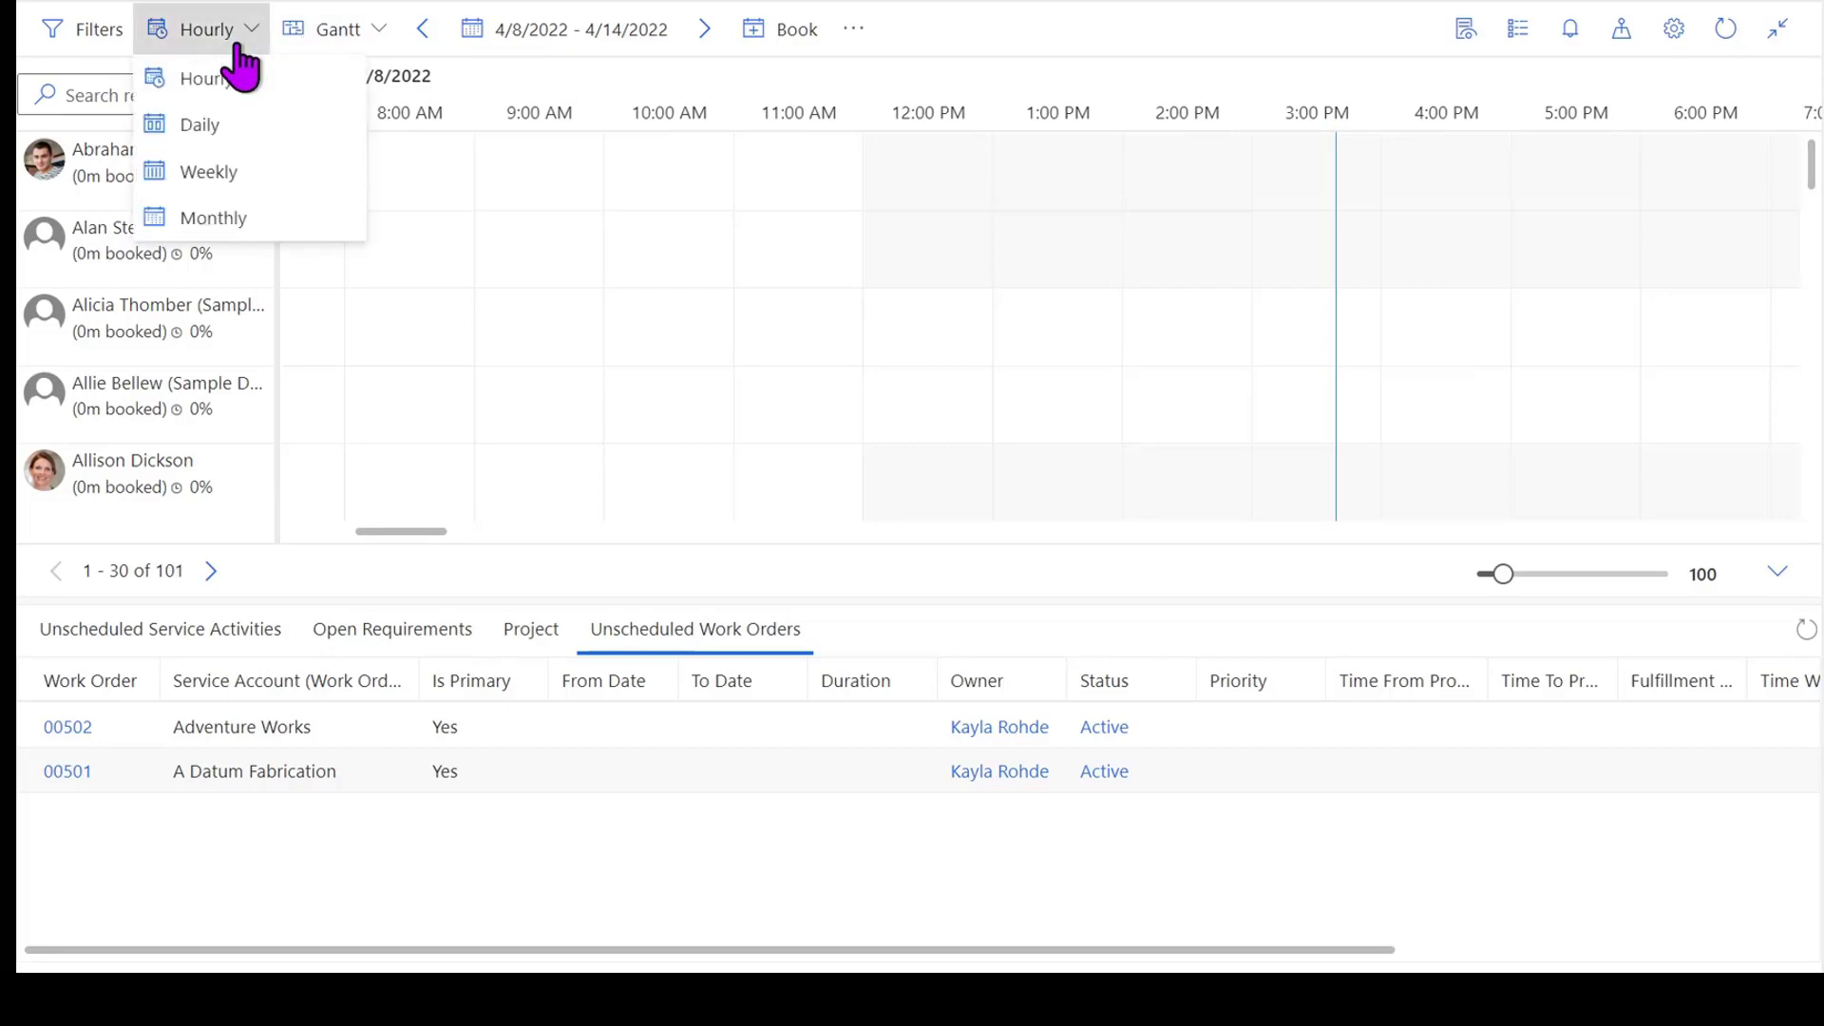
left_click(252, 127)
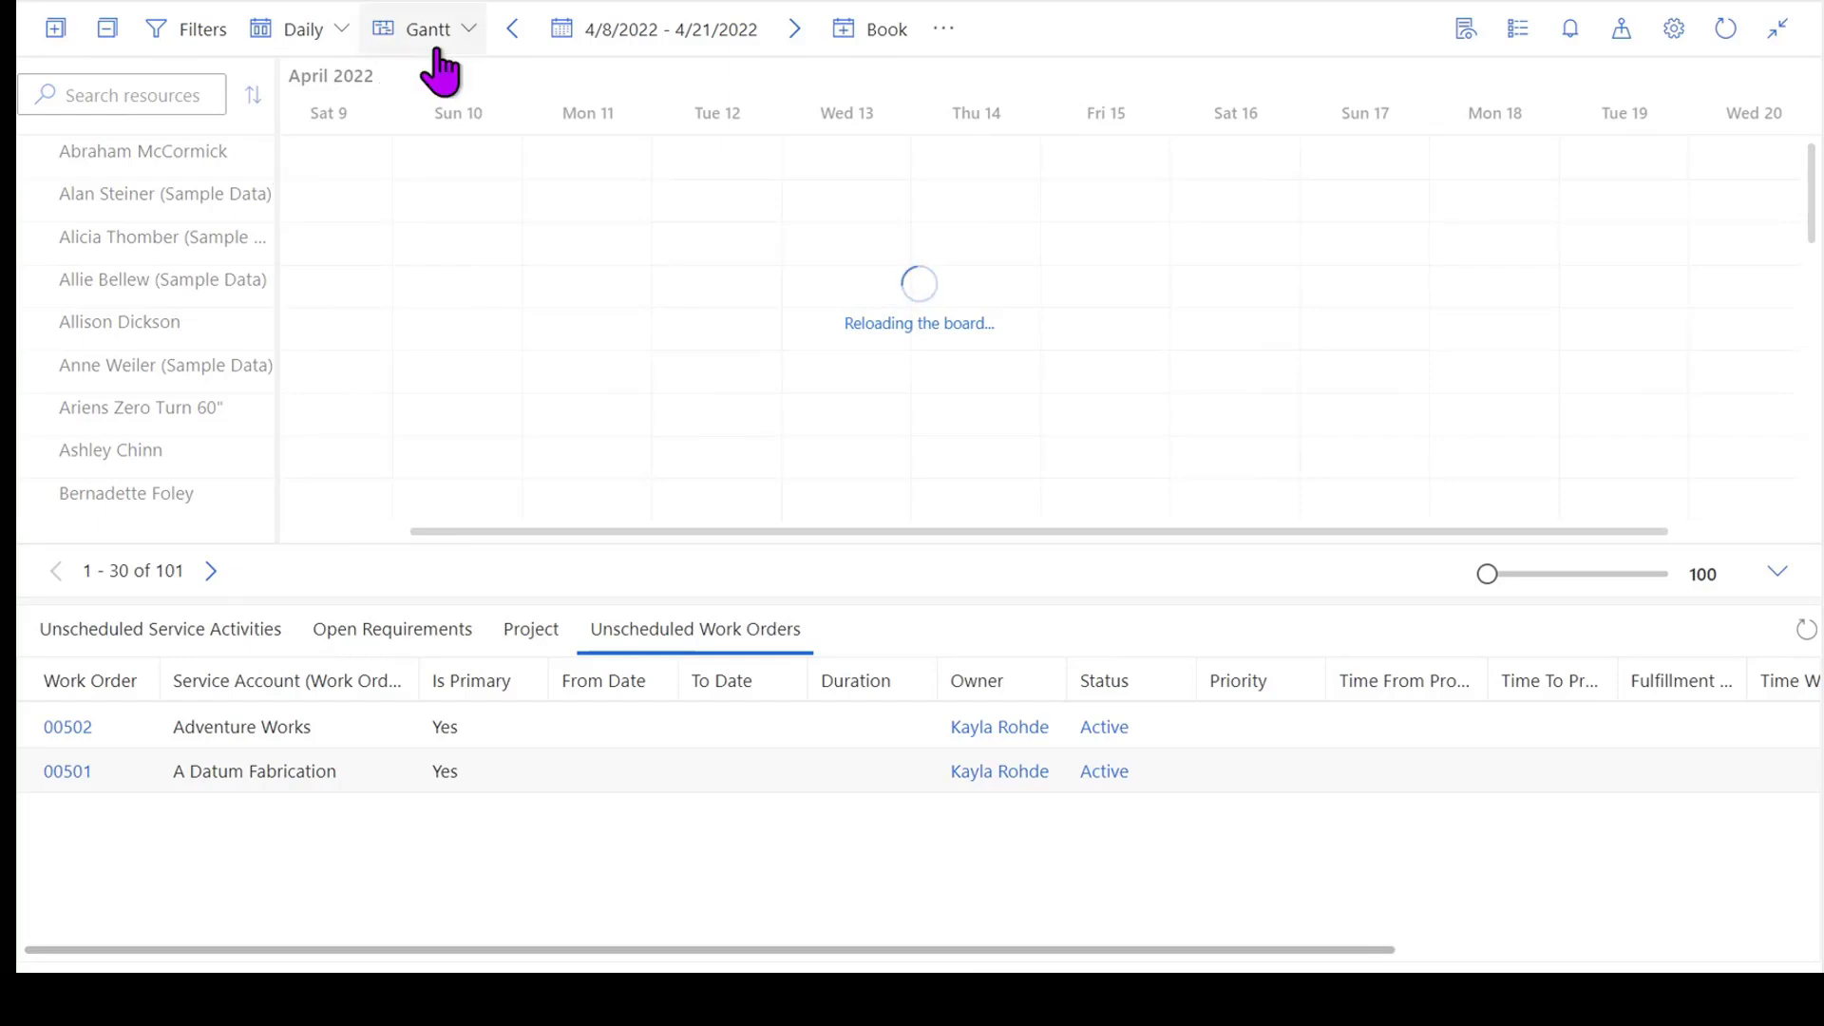
left_click(468, 33)
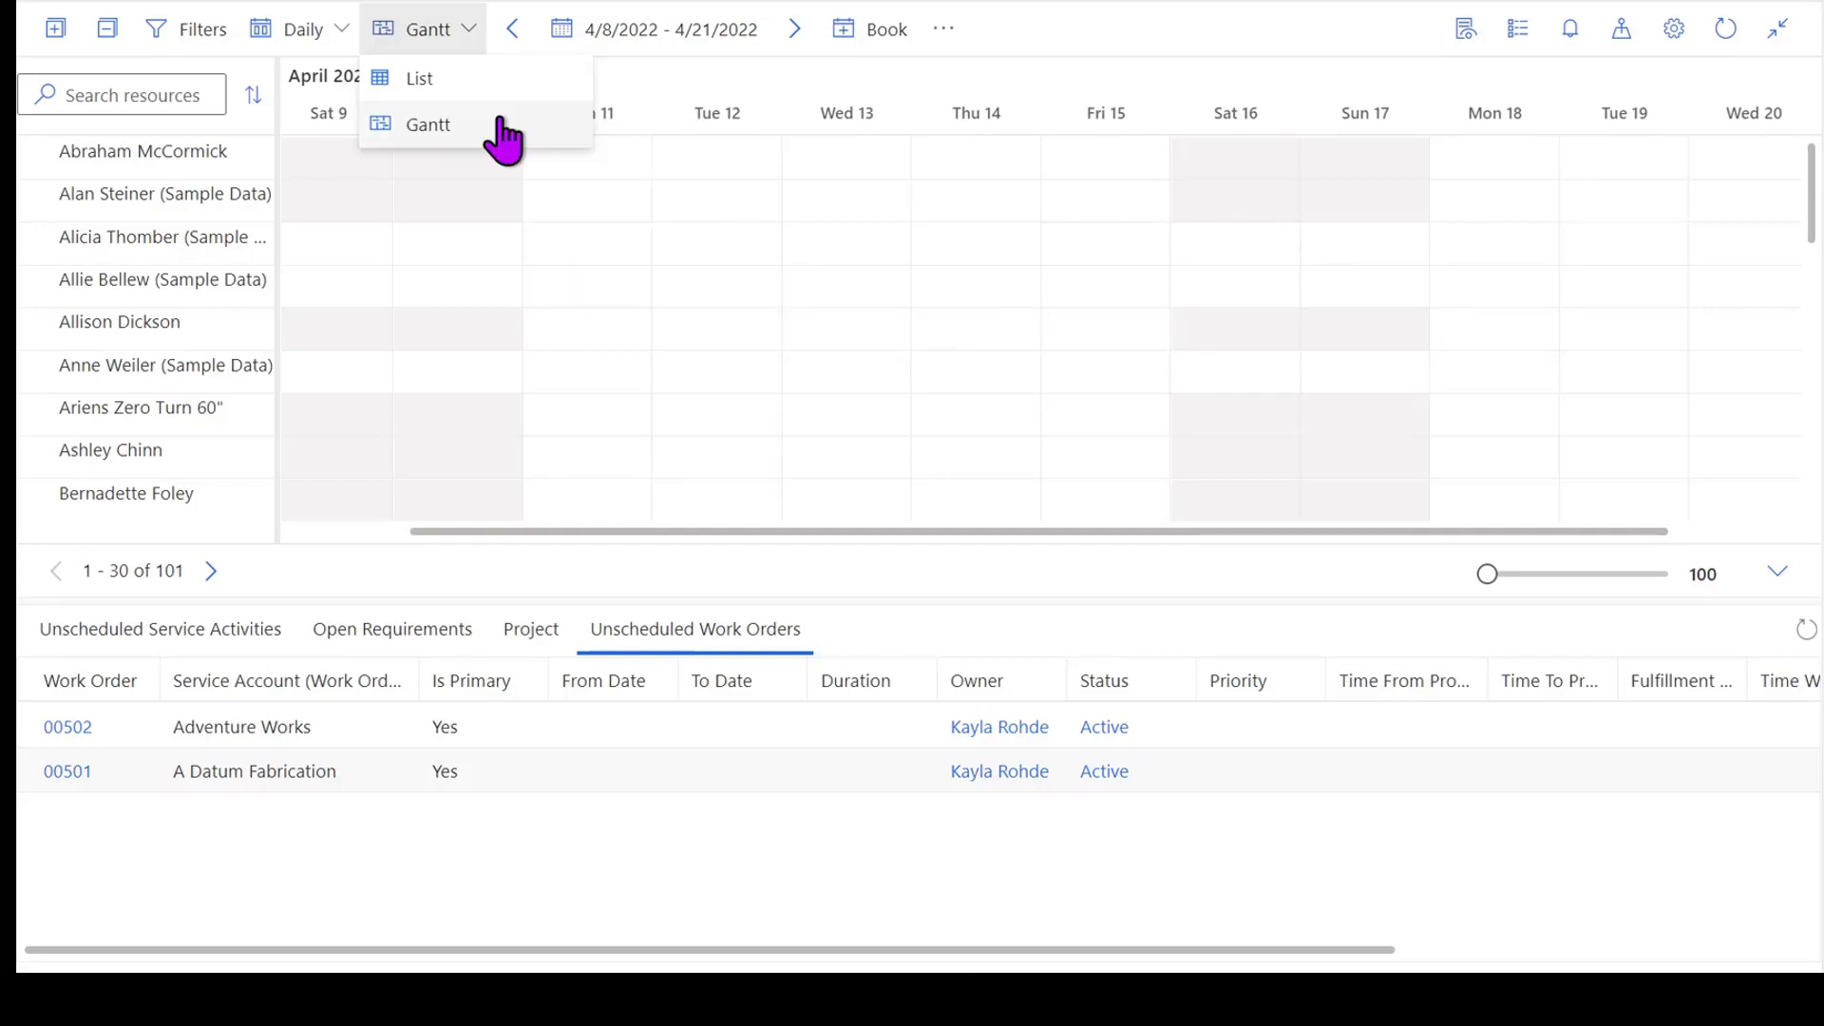
left_click(466, 84)
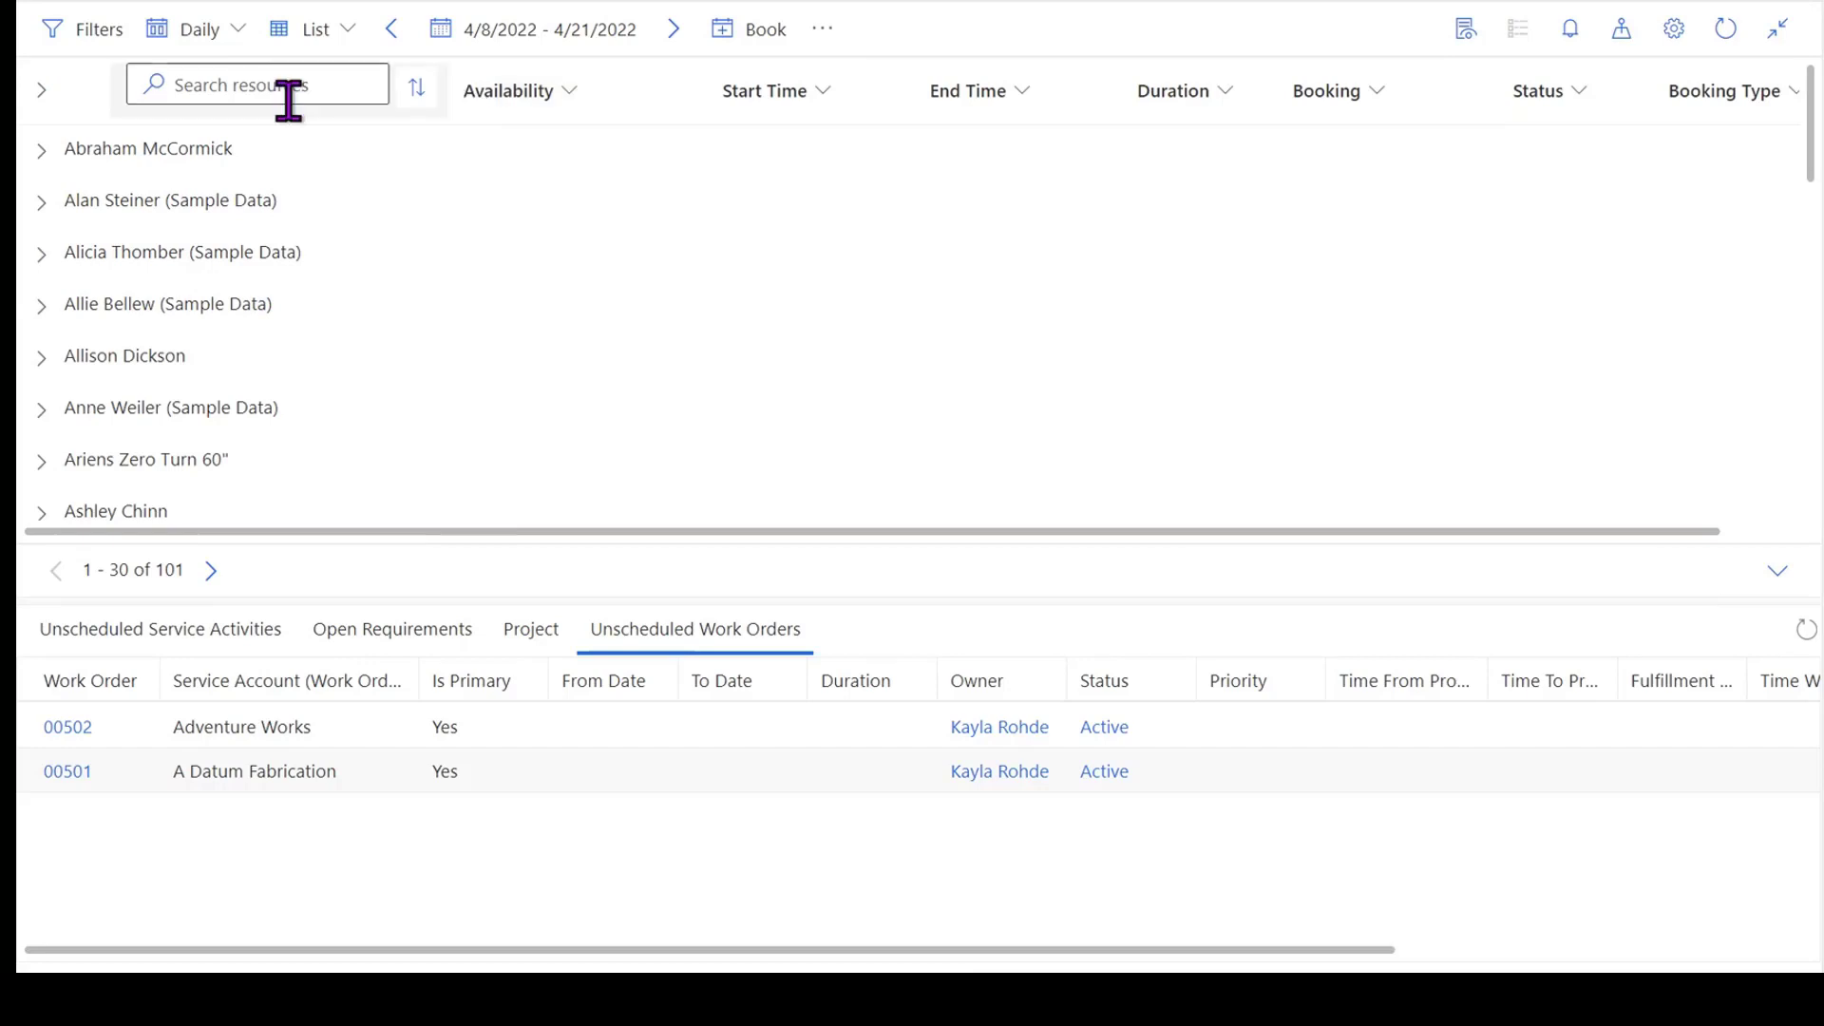
left_click(41, 154)
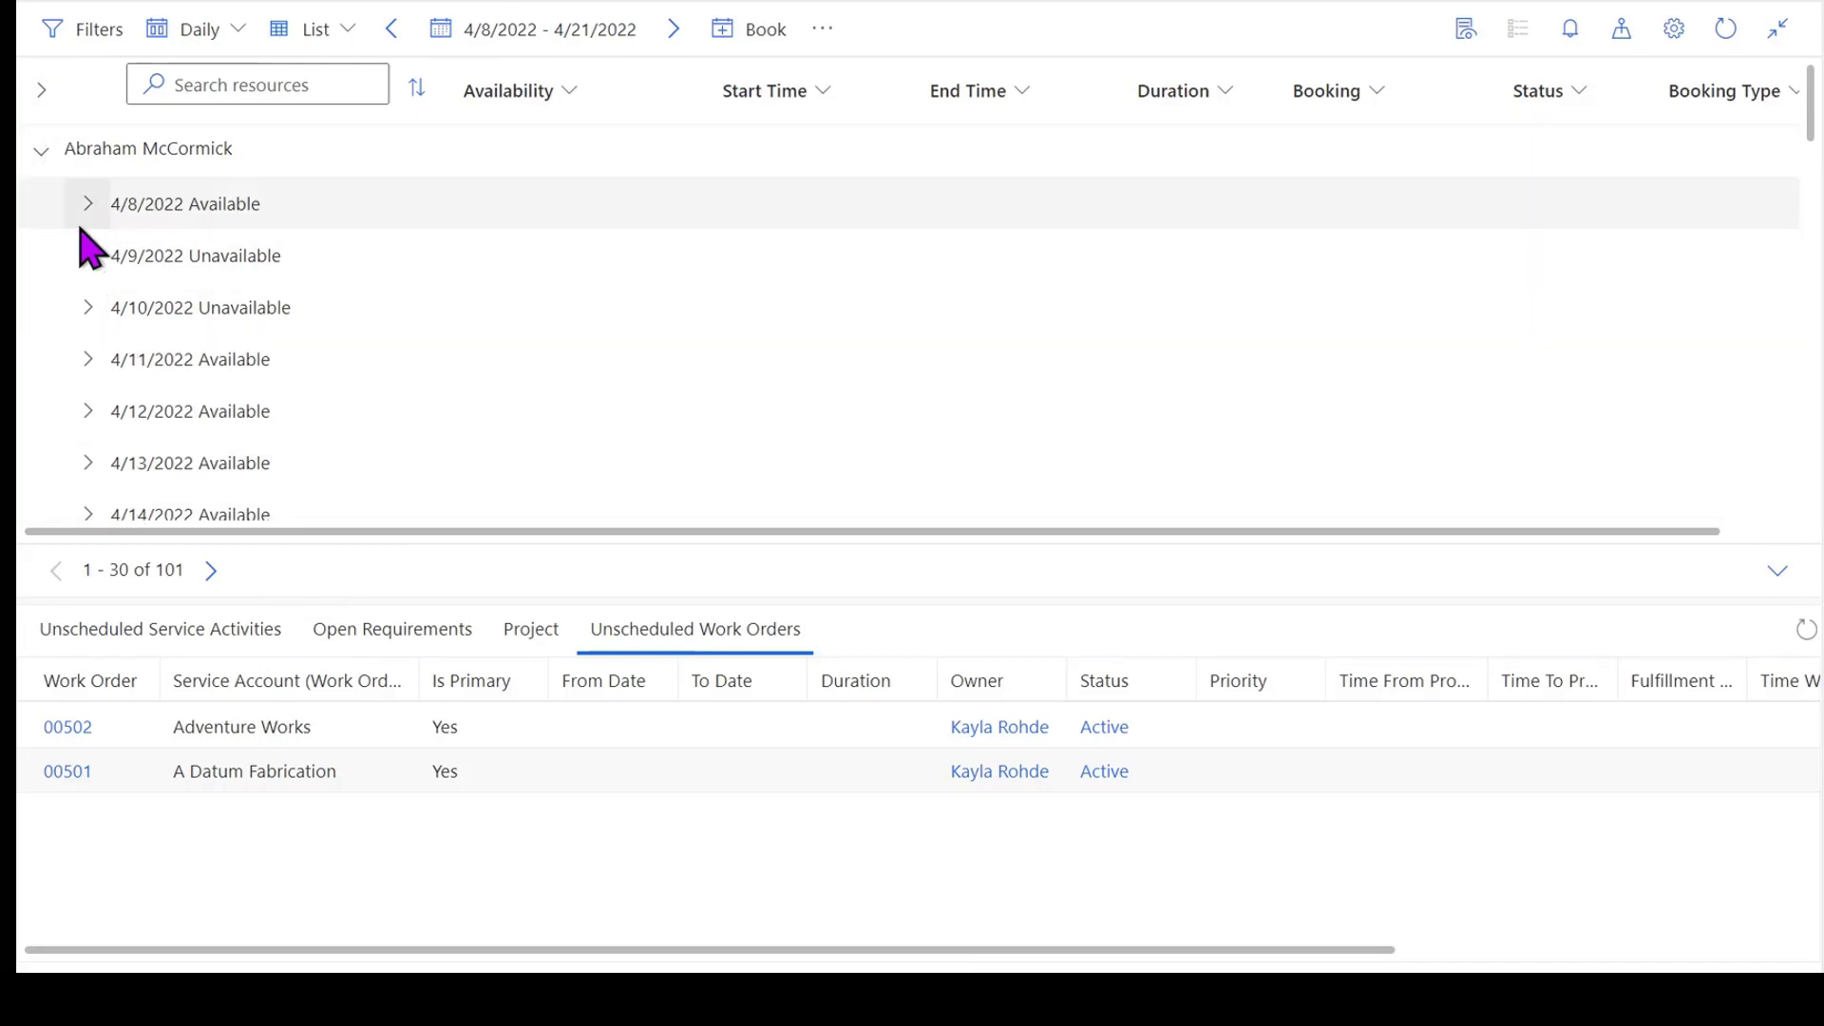
left_click(87, 206)
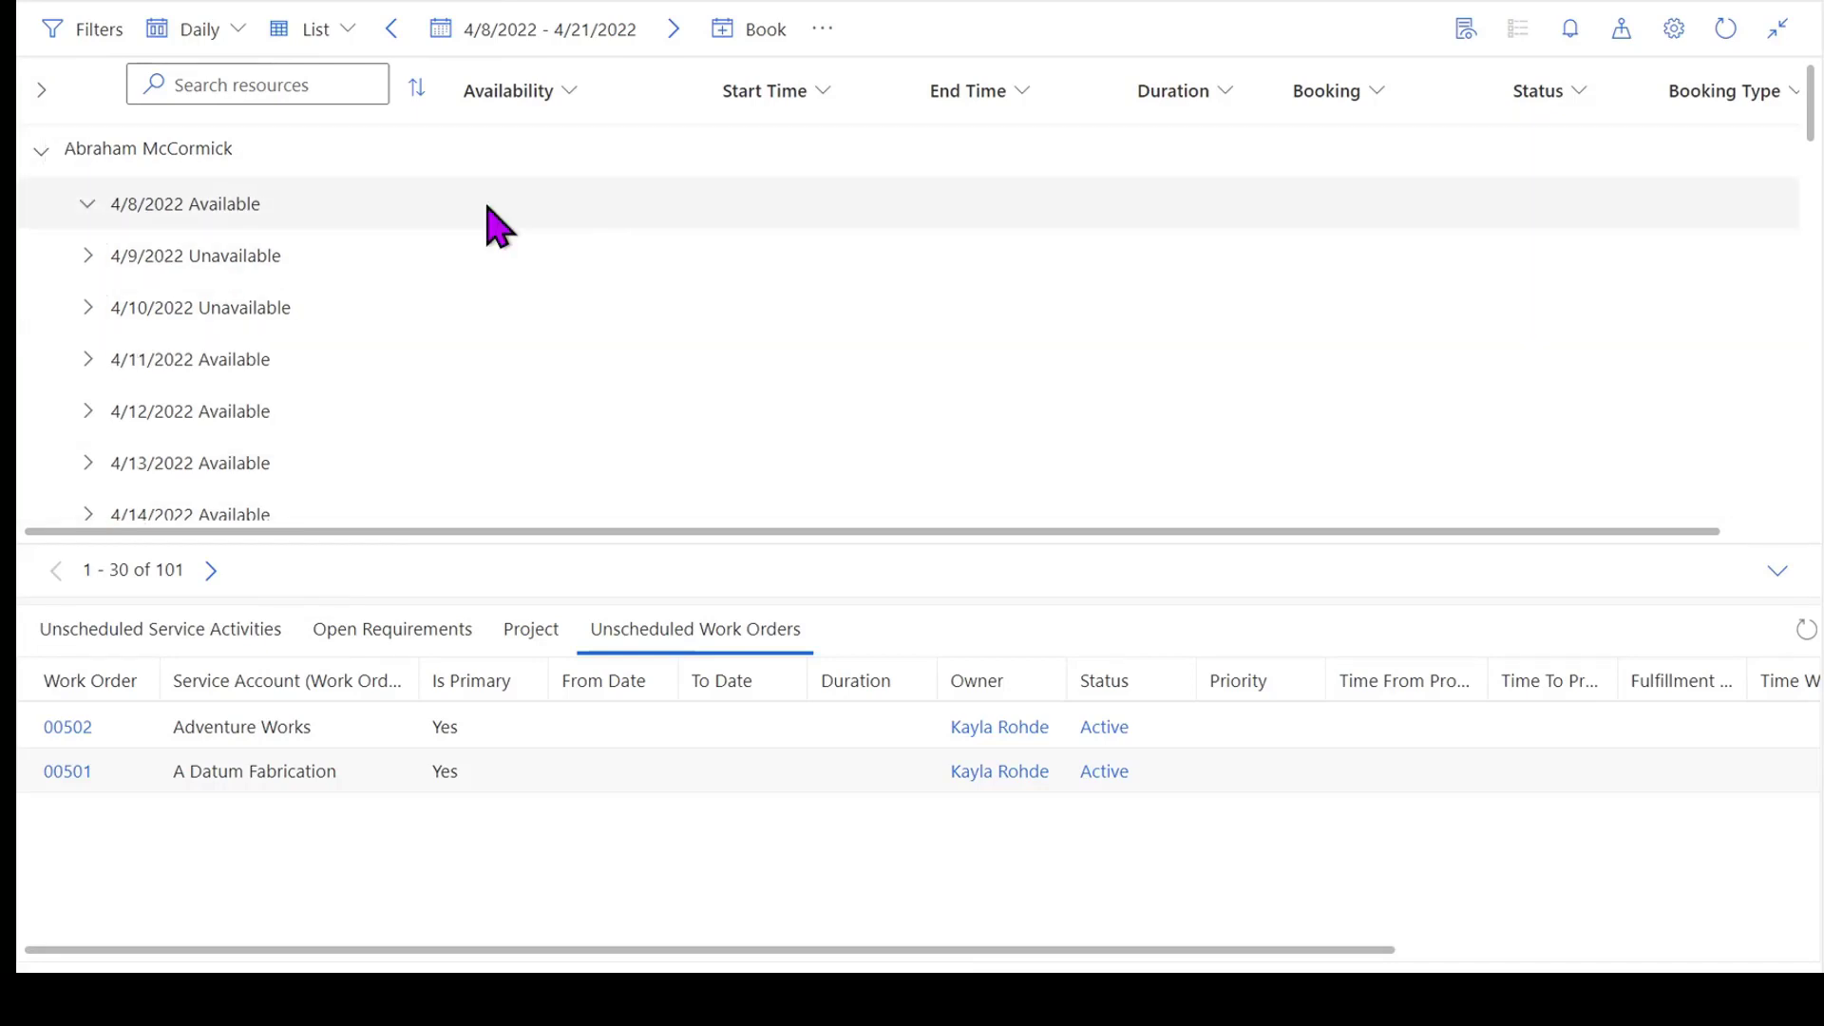
left_click(90, 256)
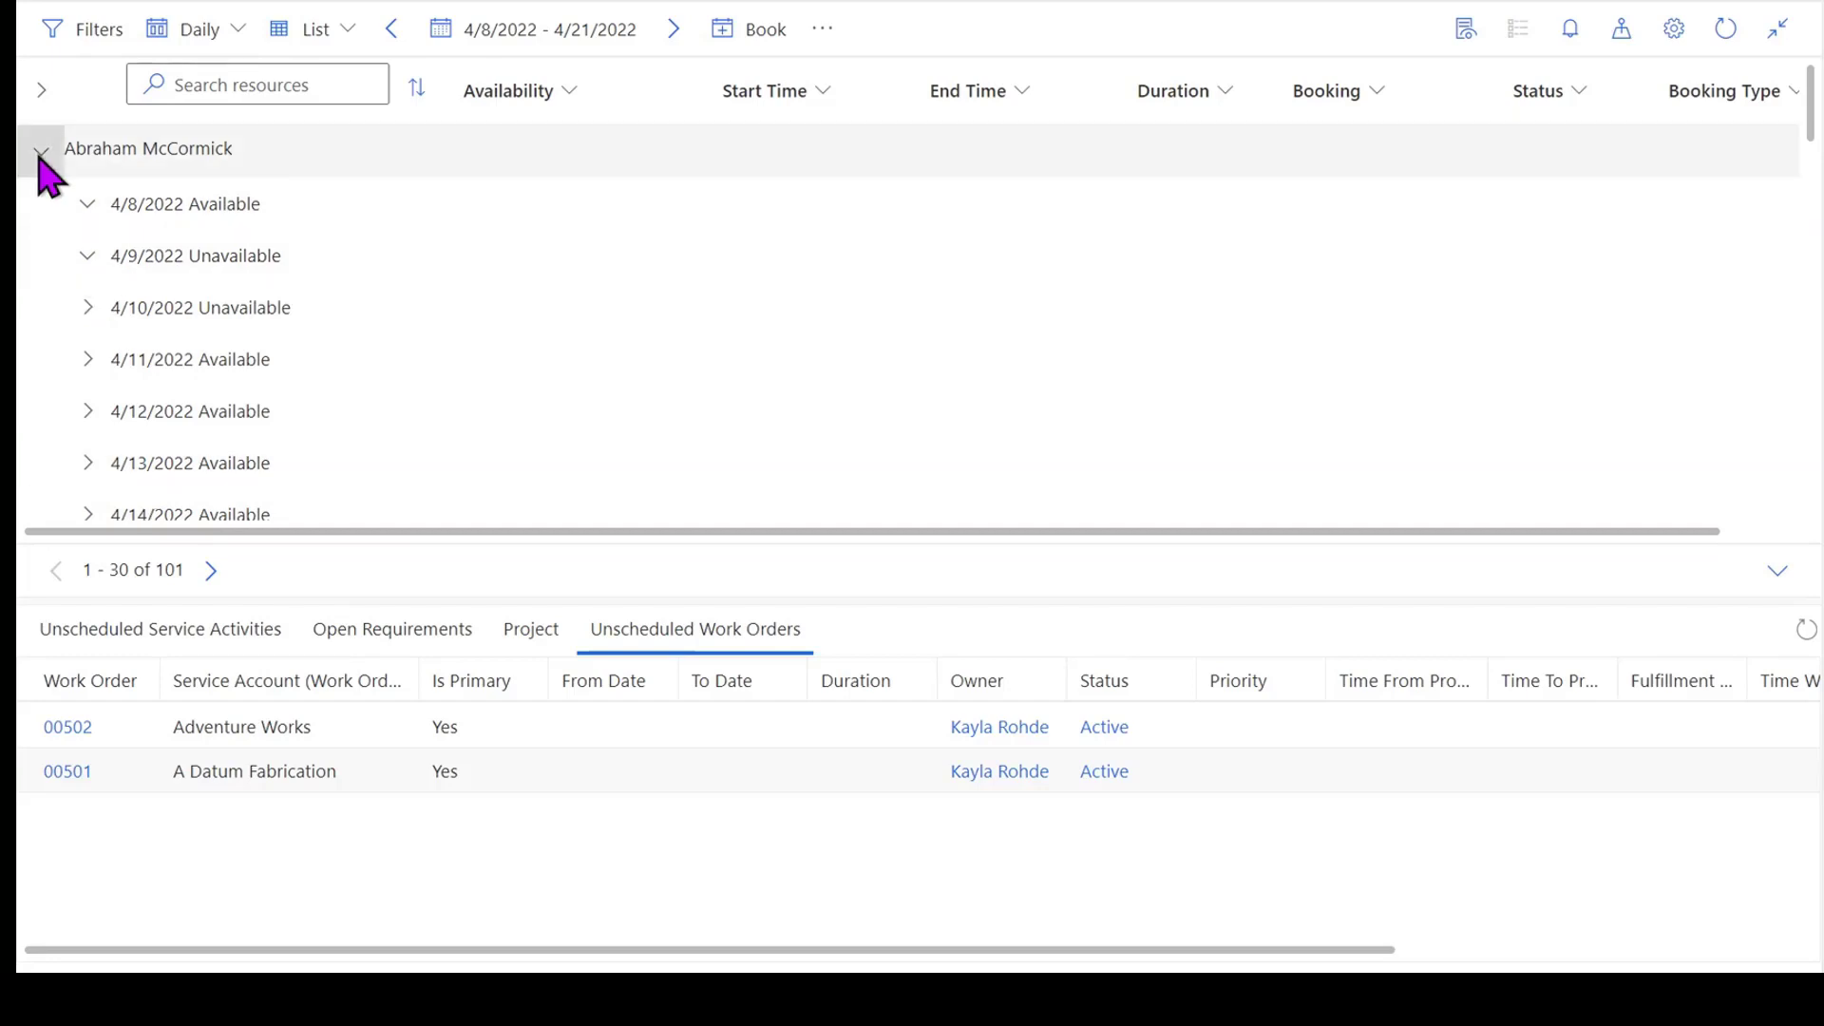
left_click(40, 150)
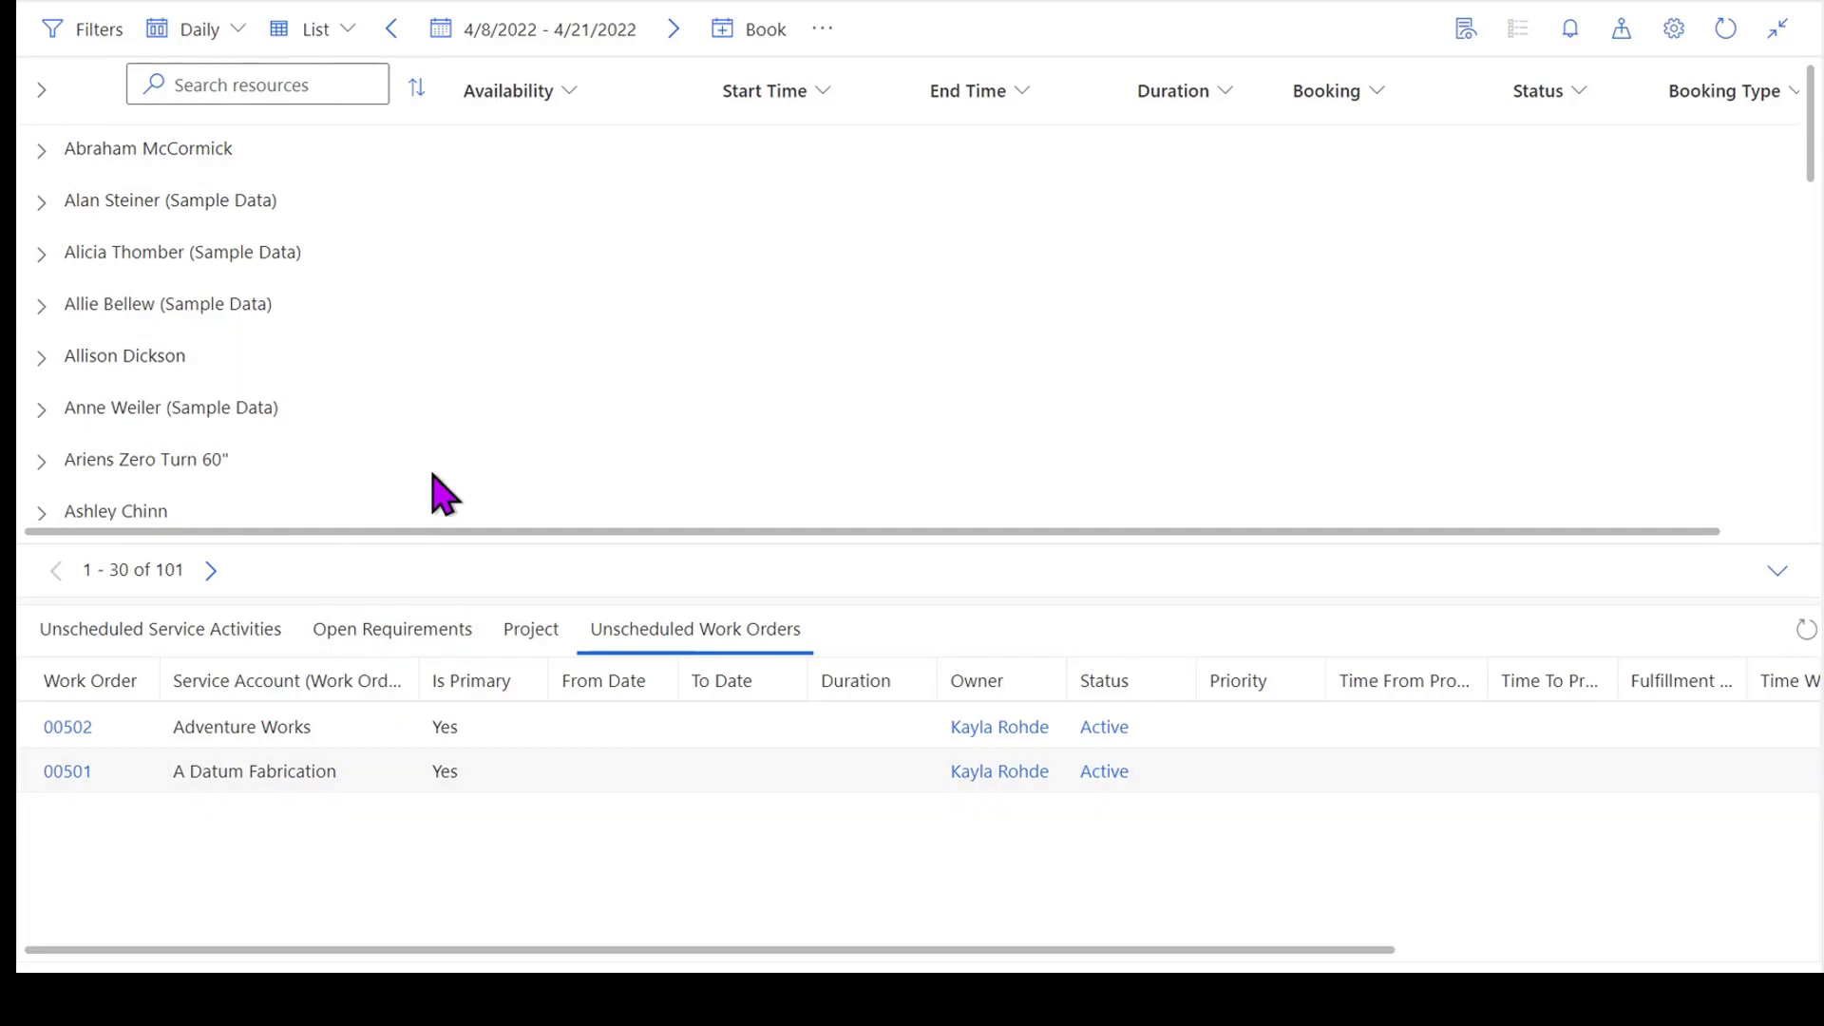
left_click(348, 28)
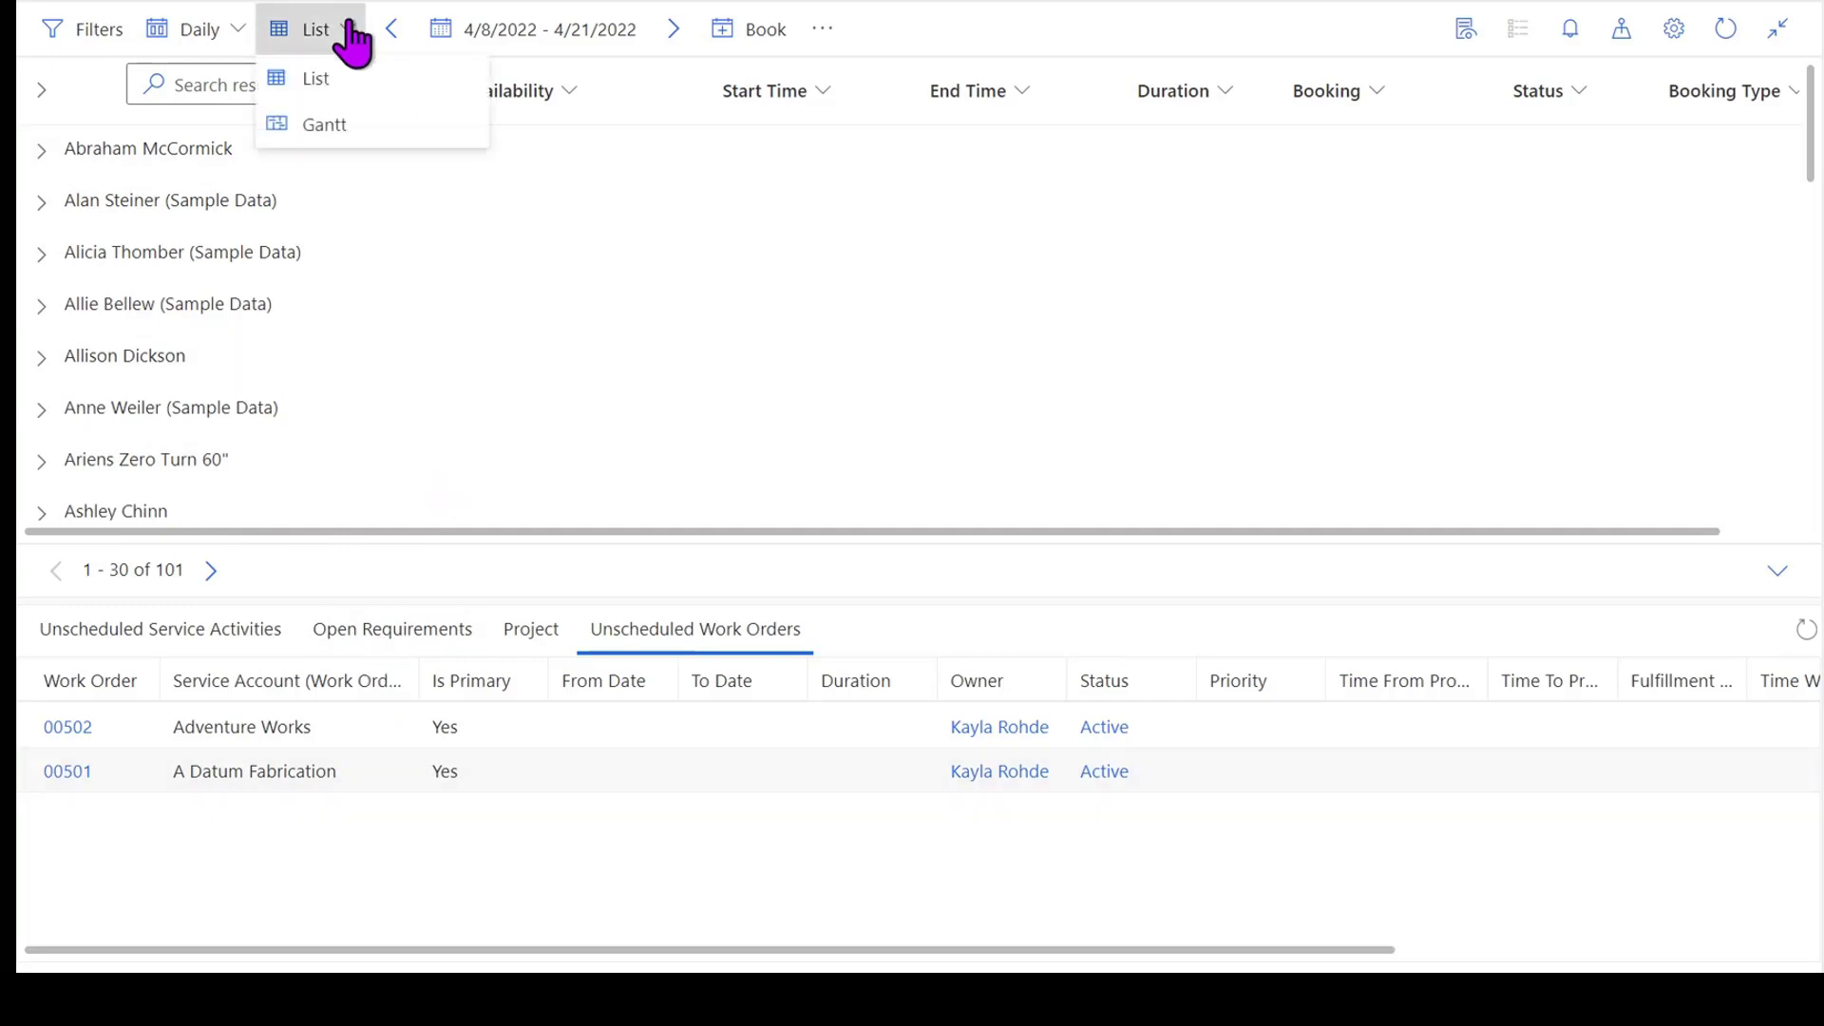
left_click(328, 128)
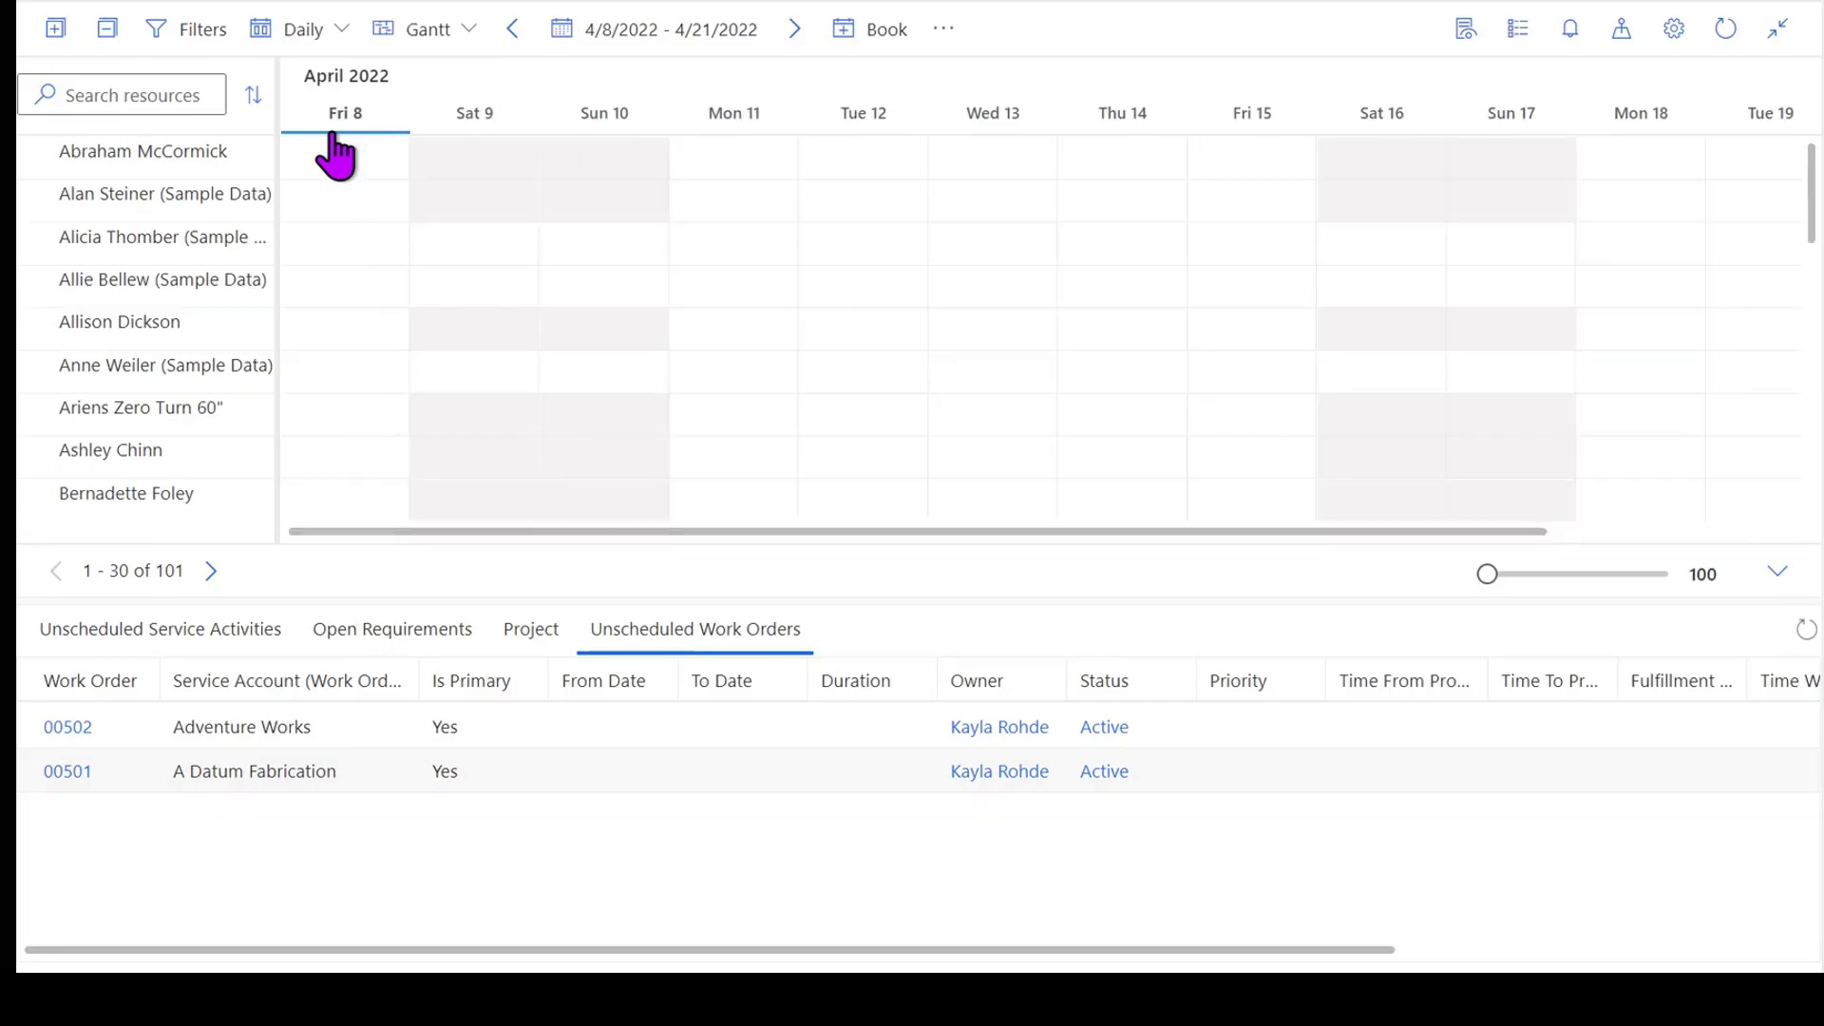
left_click(652, 38)
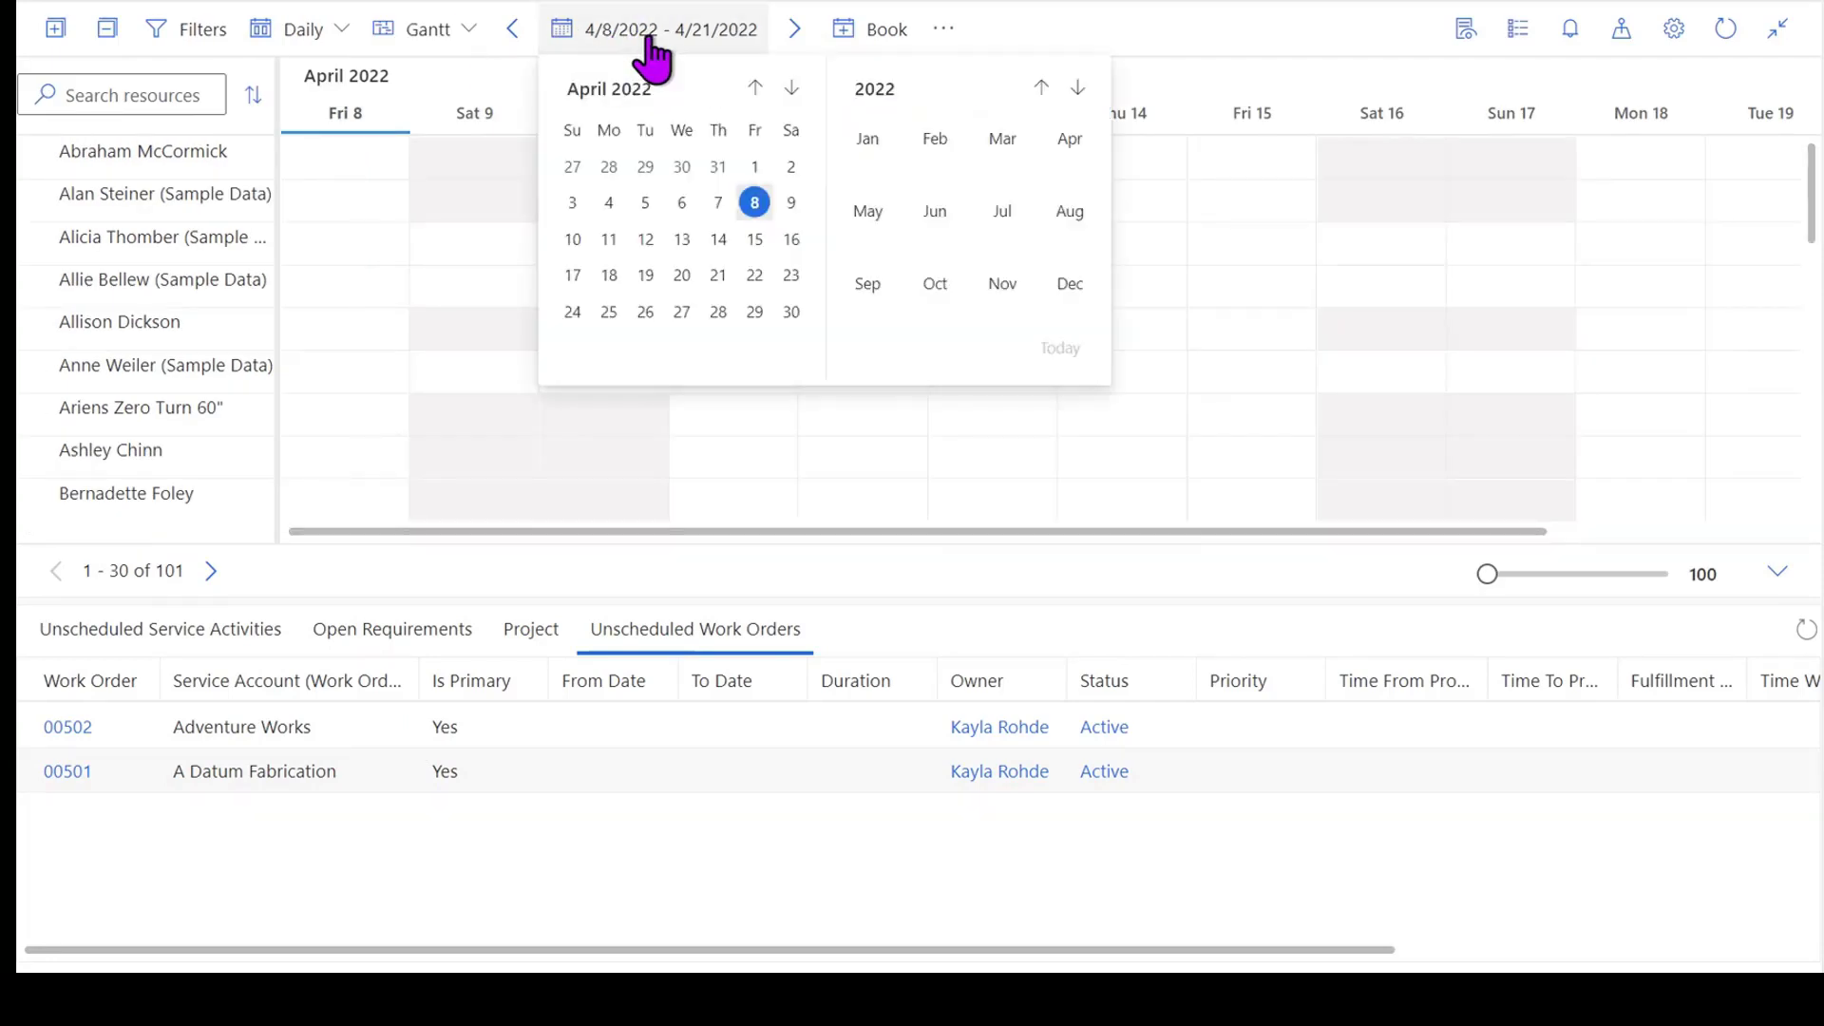
left_click(799, 35)
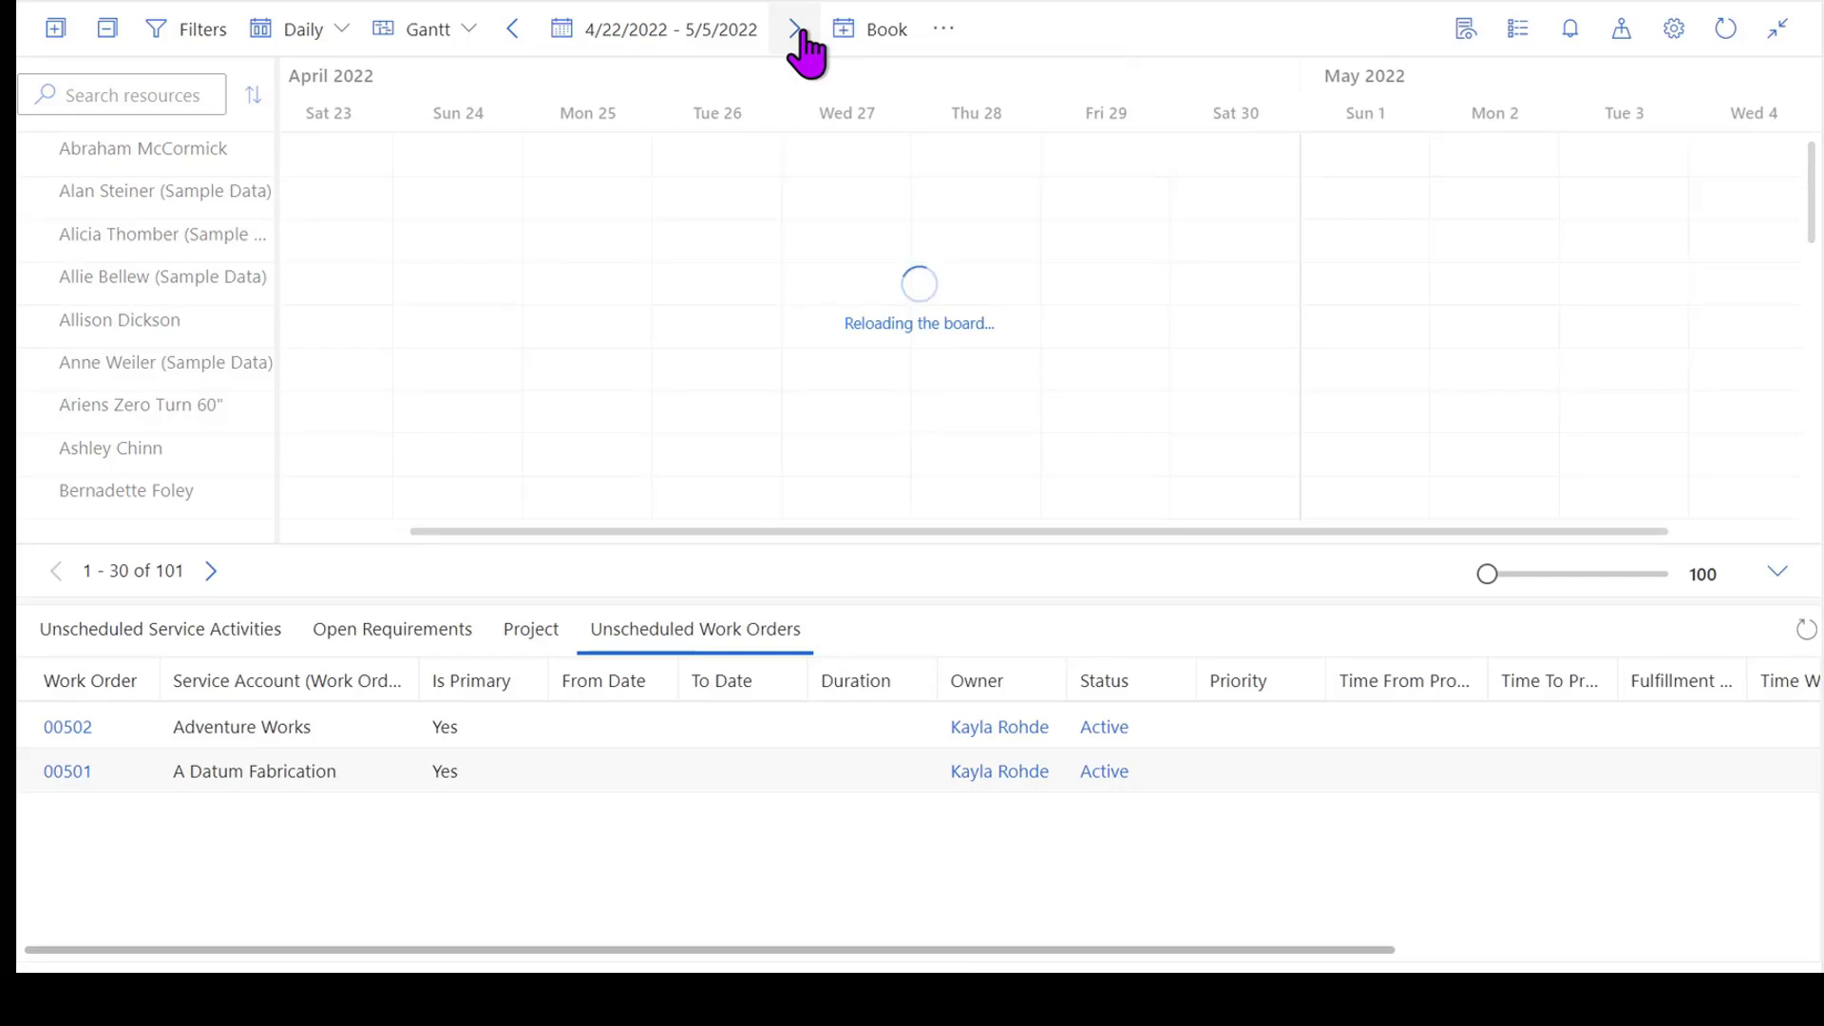
left_click(513, 38)
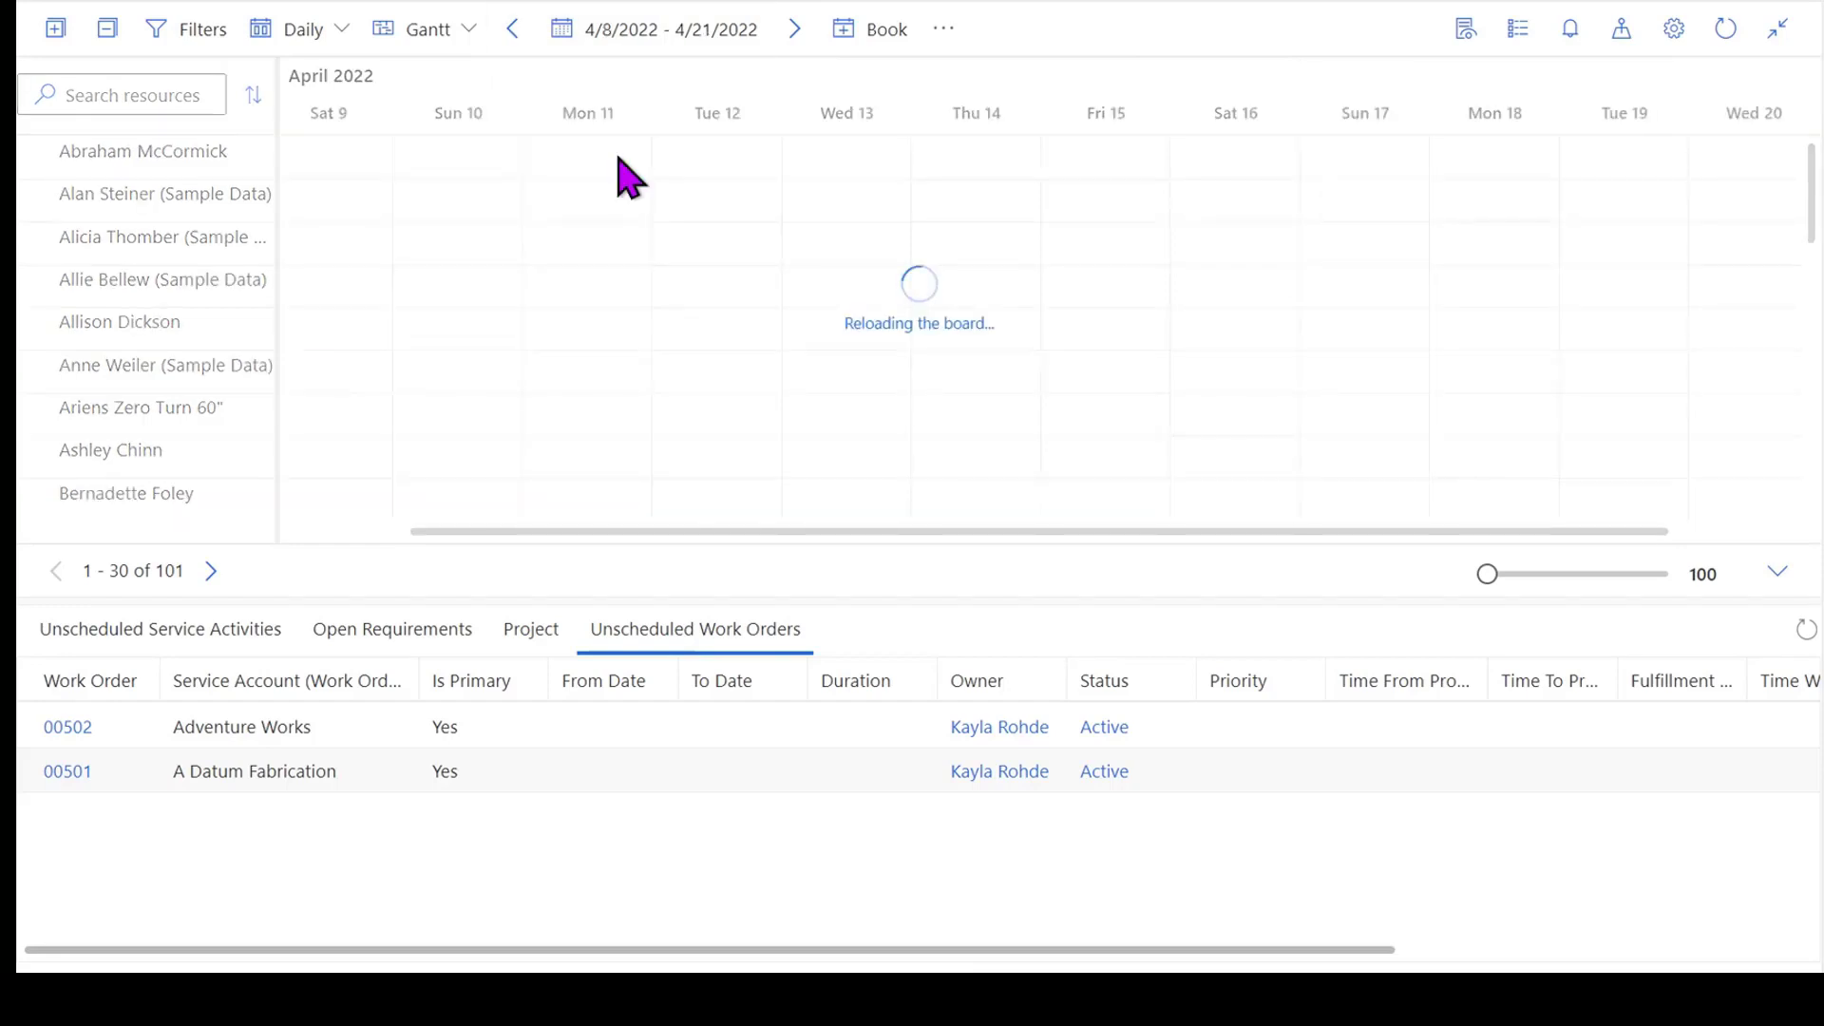
Step: Open the Details panel and display the booking status legend, Arrived through Traveling
left_click(944, 29)
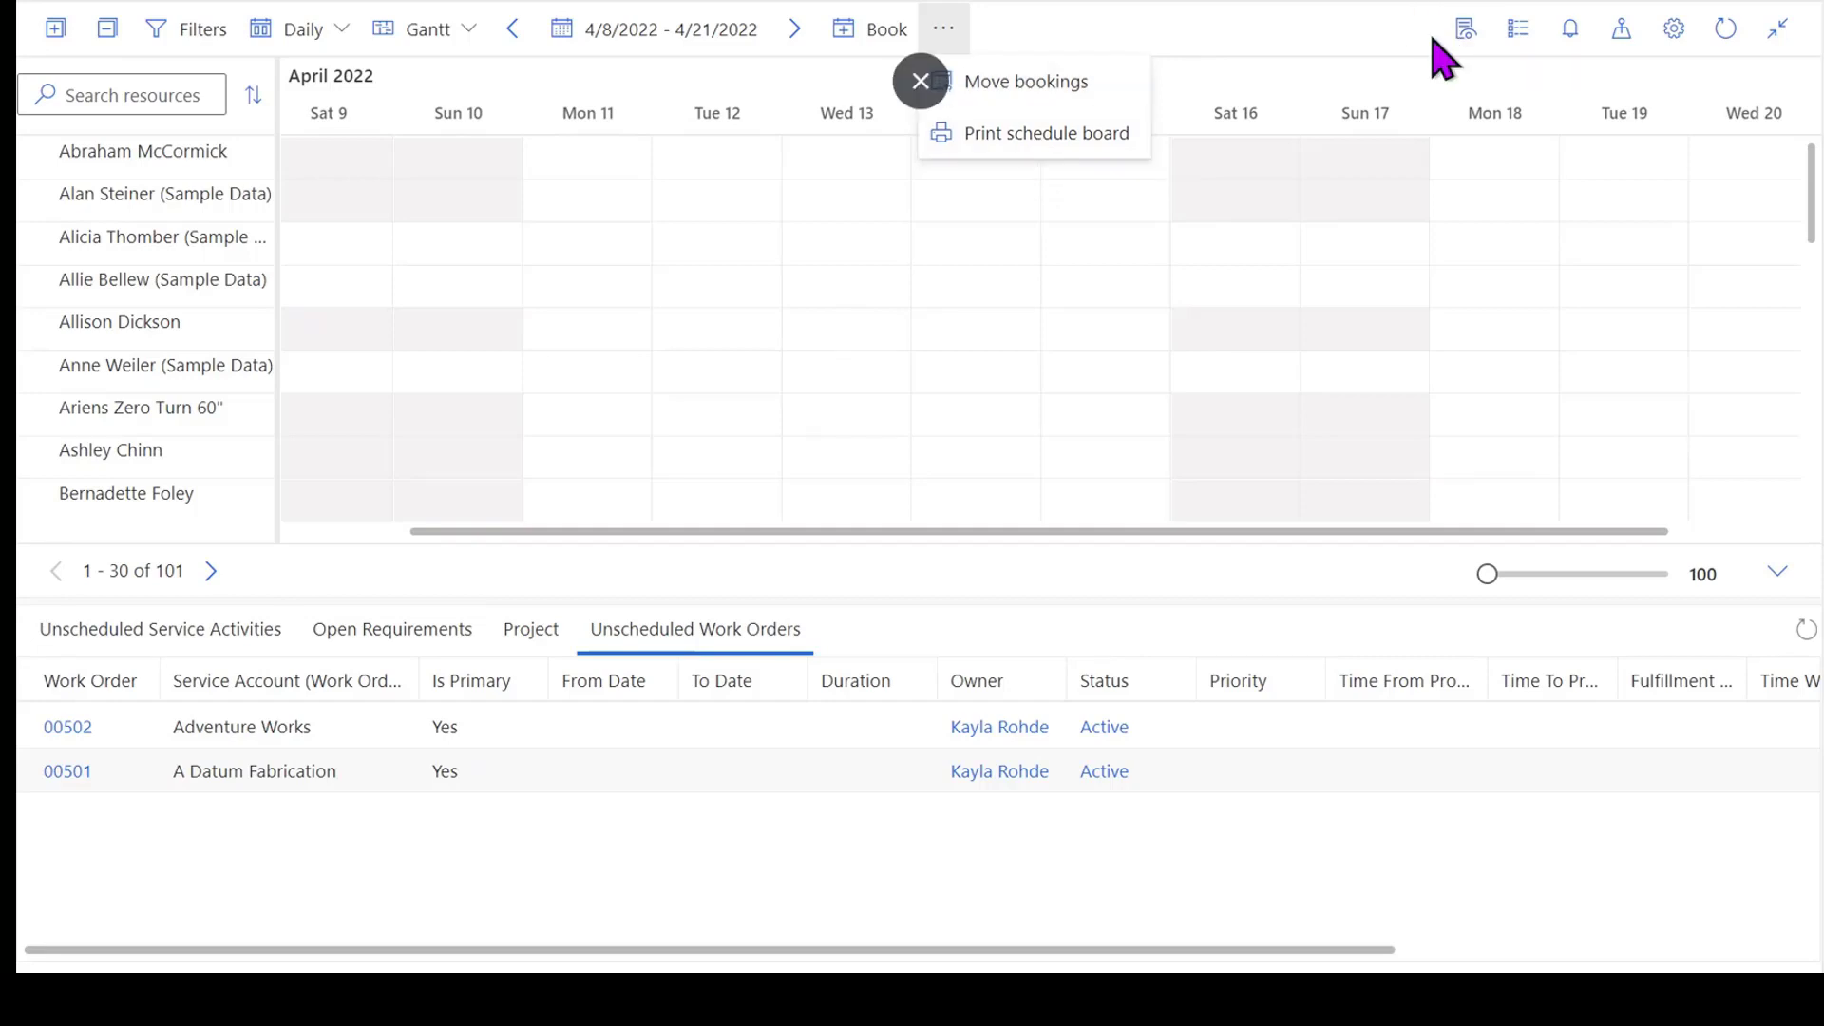
left_click(1468, 34)
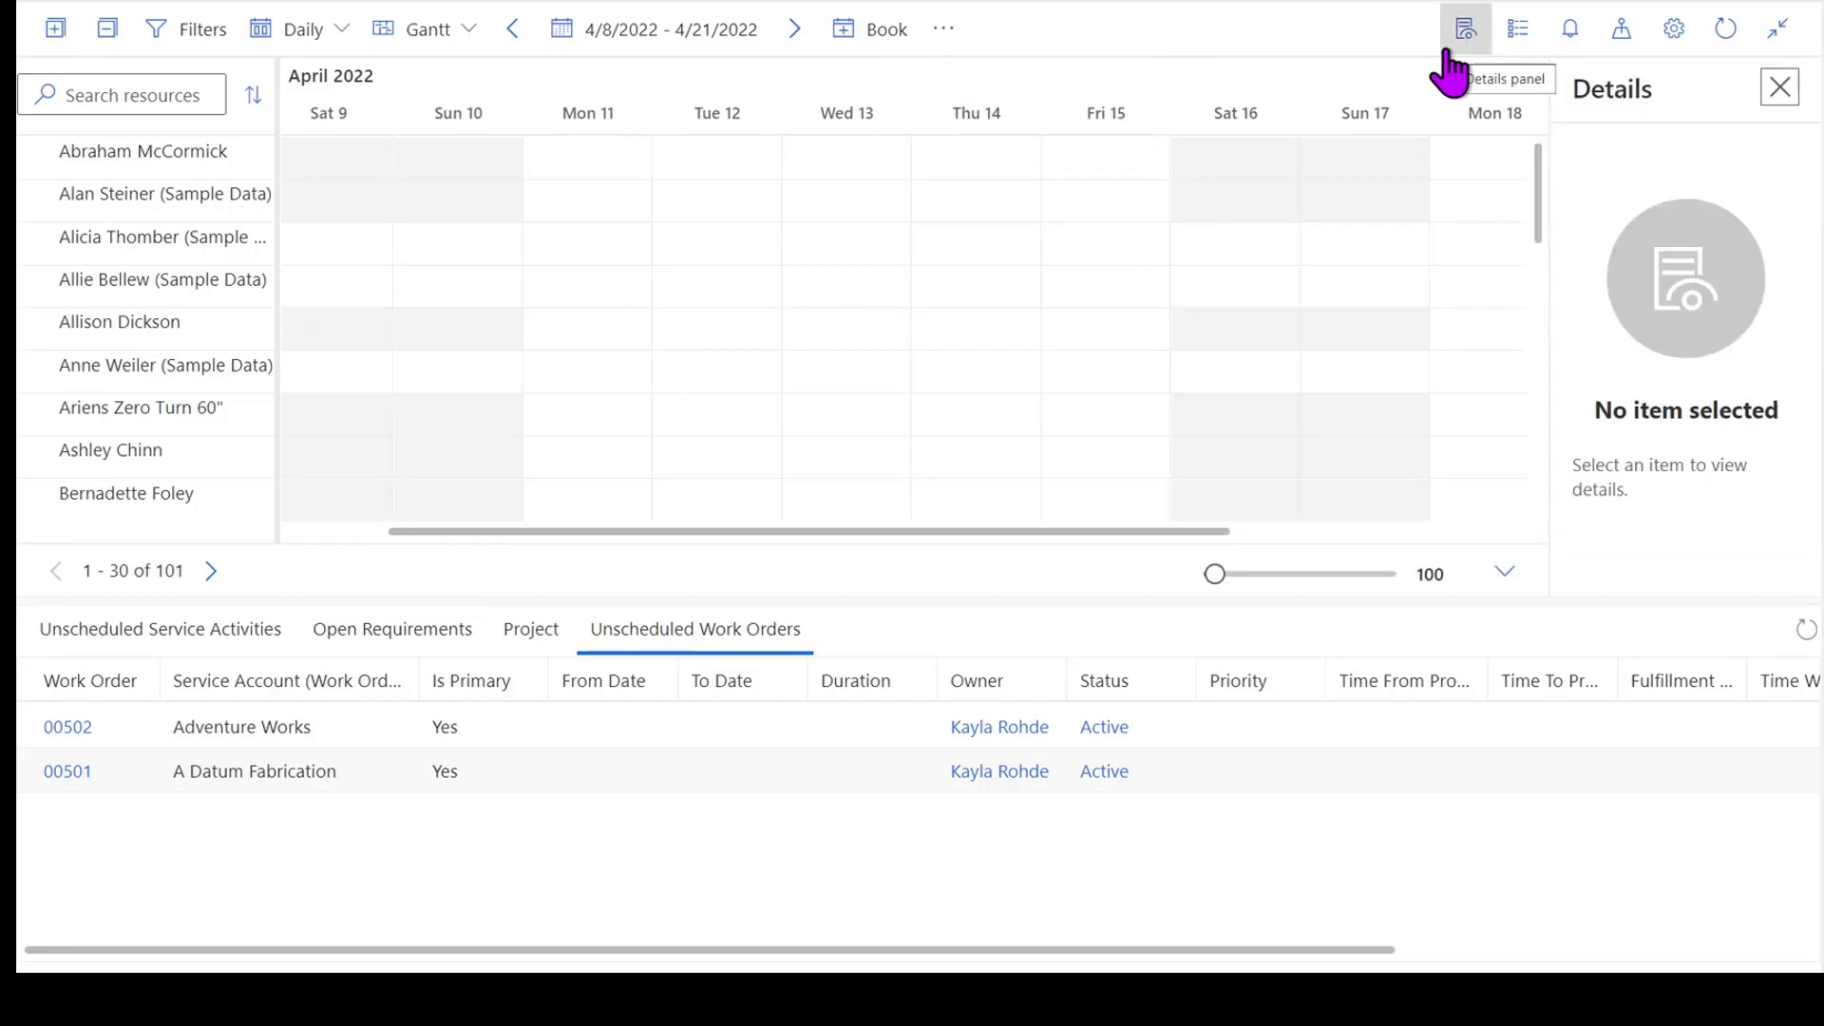
left_click(1515, 43)
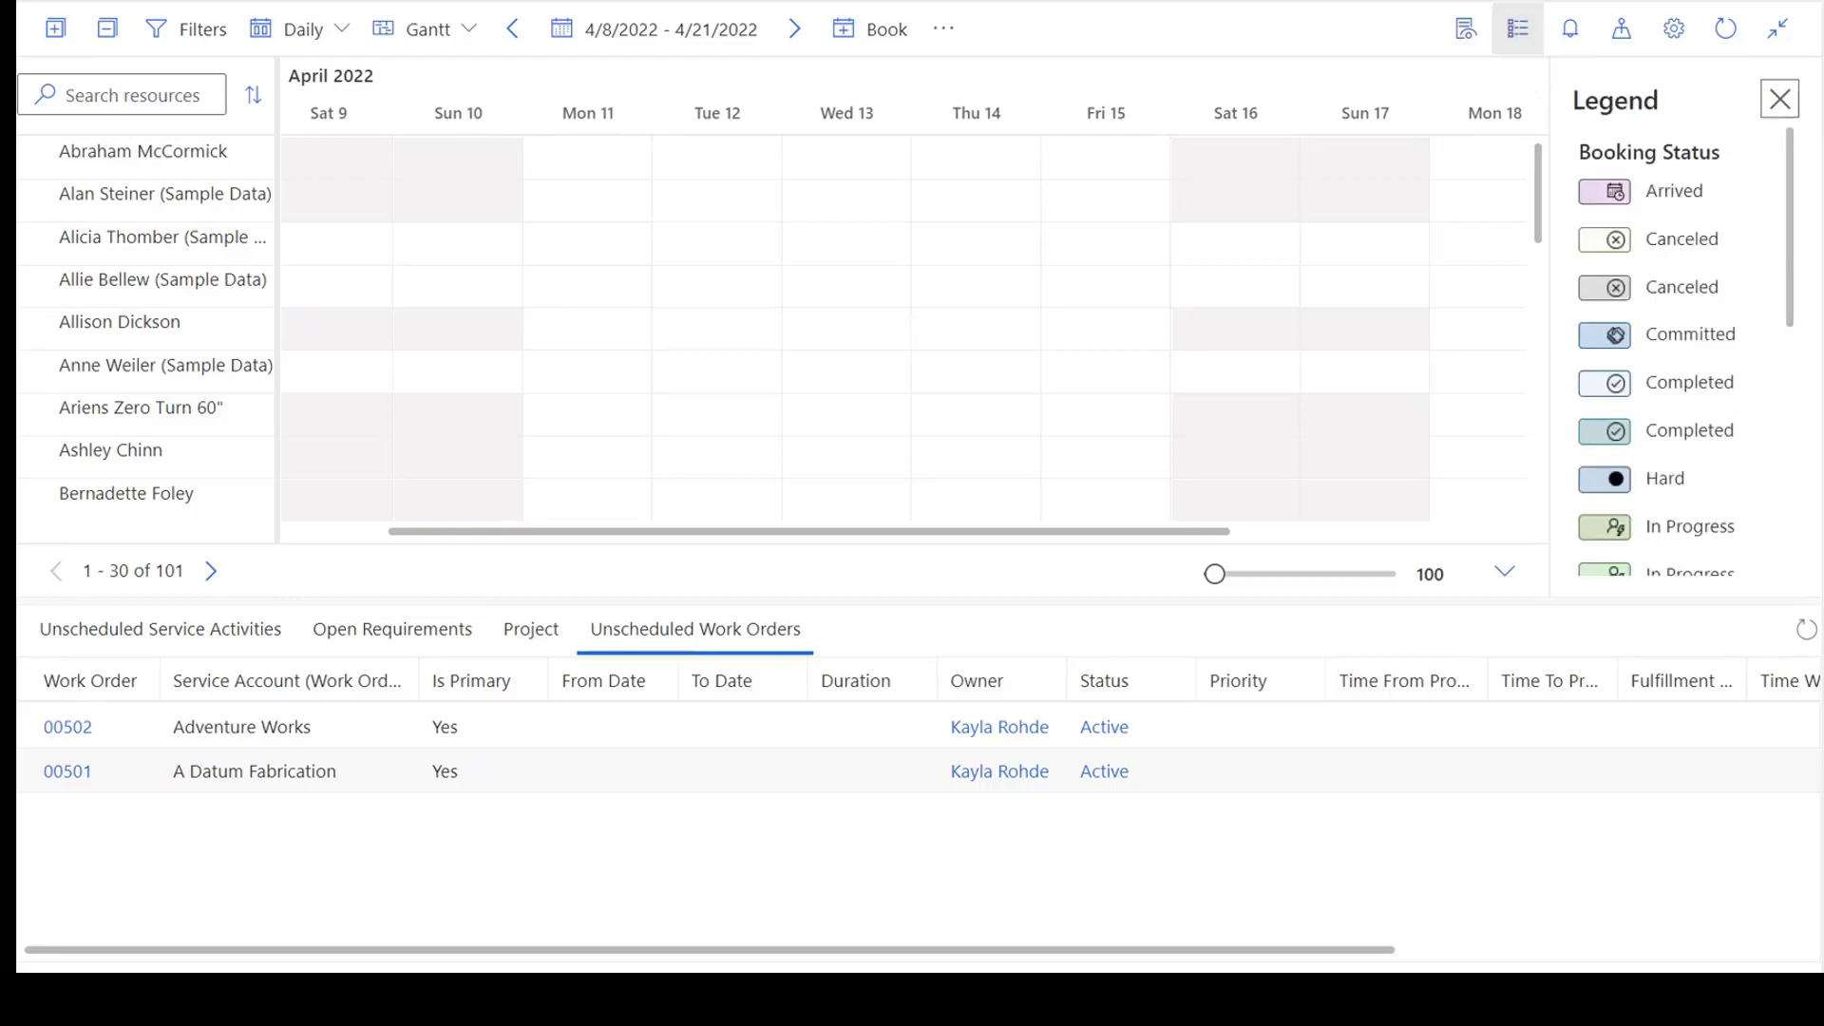
scroll(1670, 239, "down", 5)
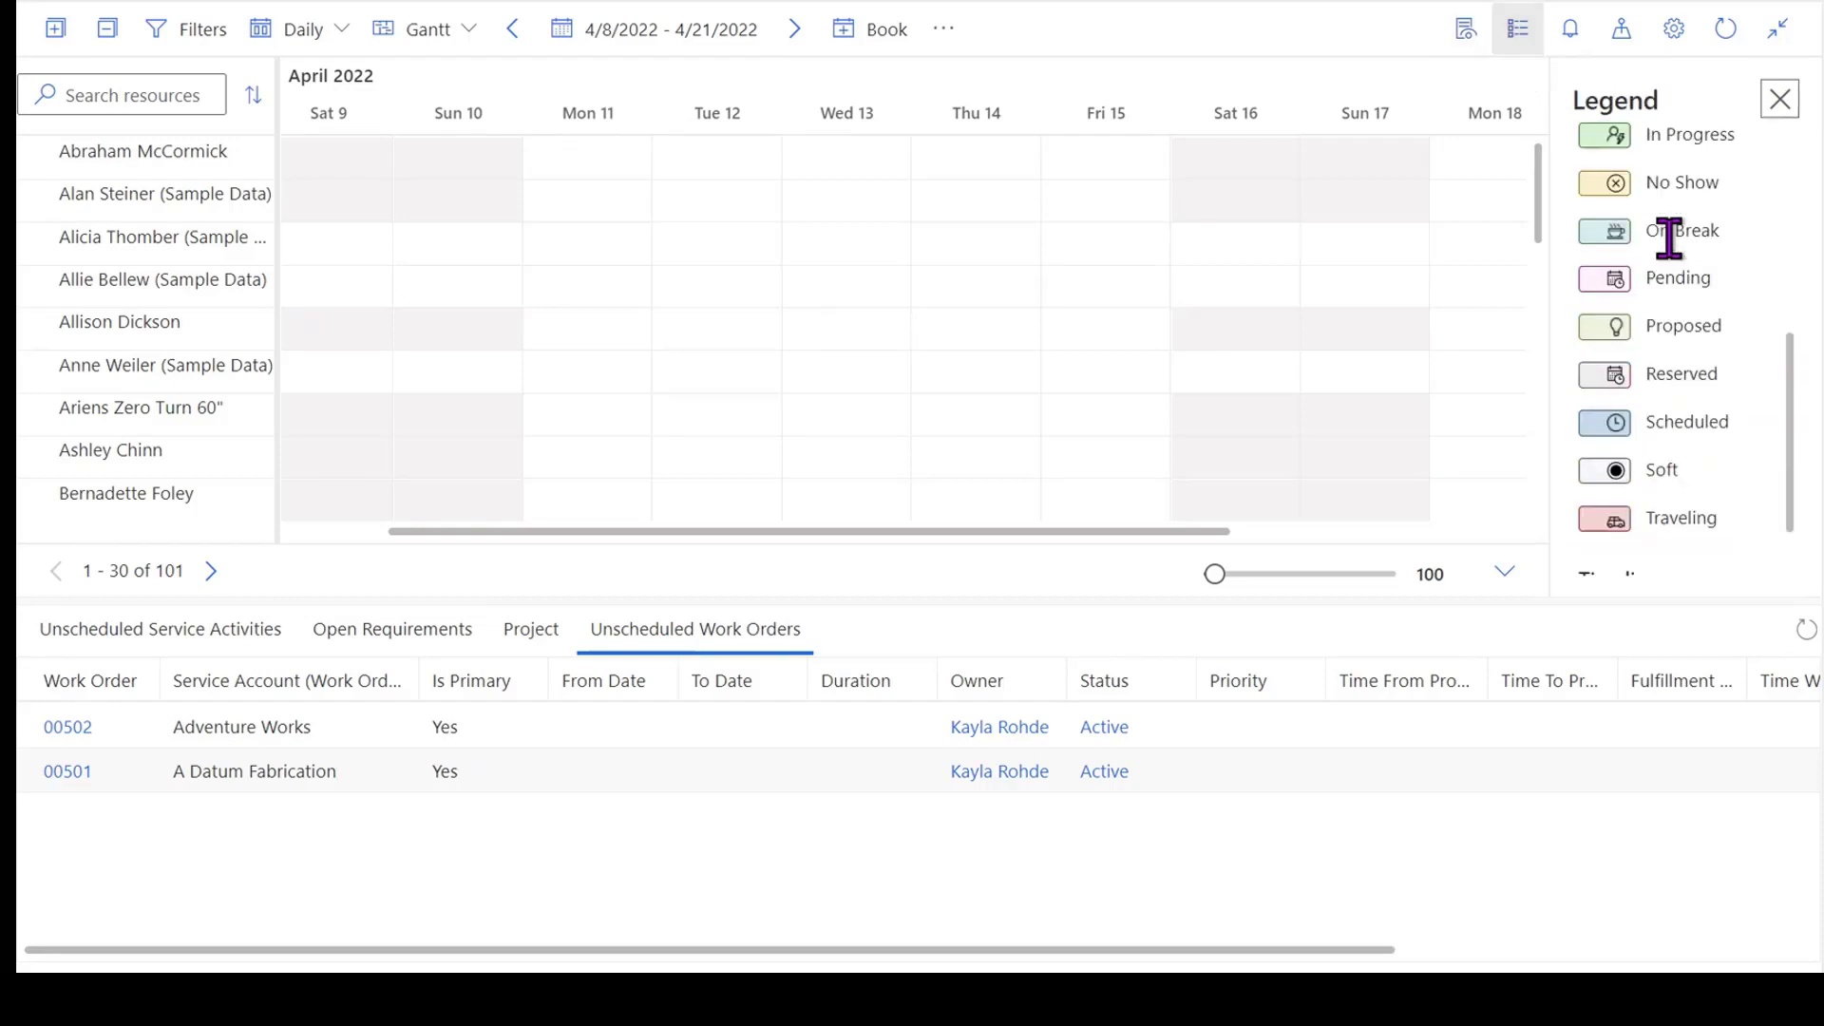
scroll(1672, 239, "up", 3)
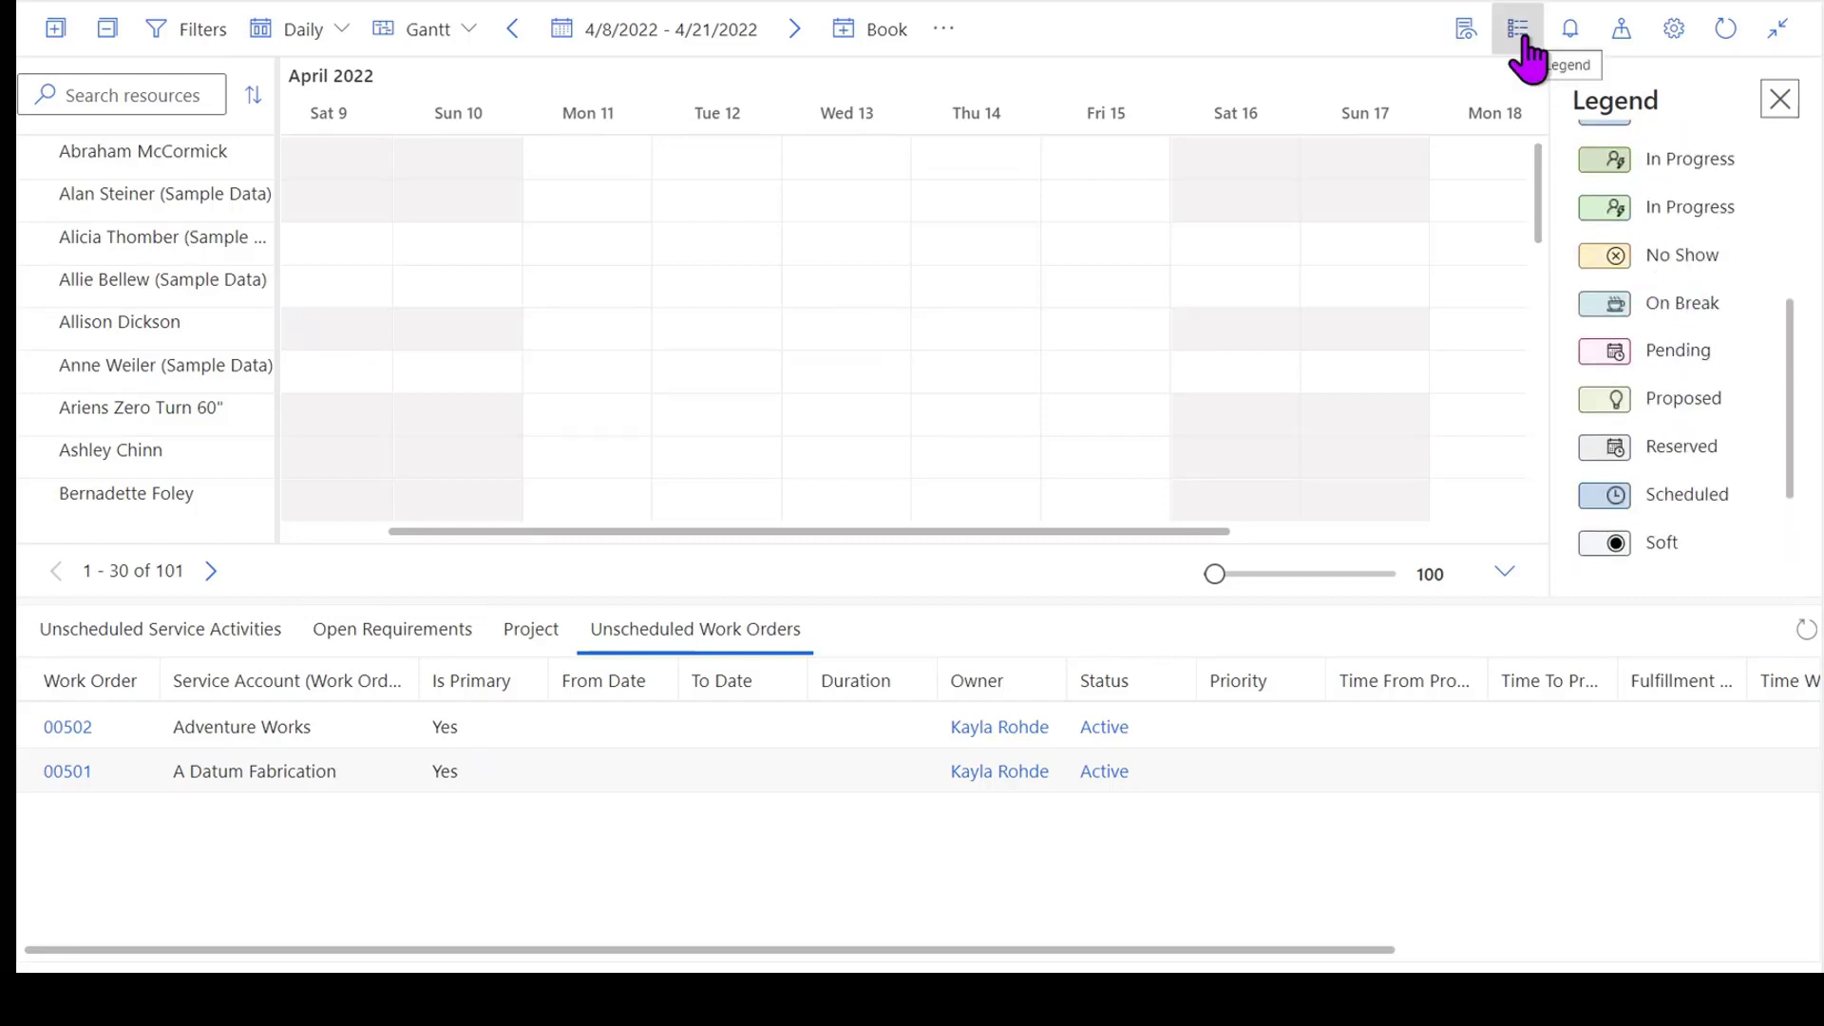
Step: Open and close the map and Board view settings, leaving the board at full width
left_click(1622, 33)
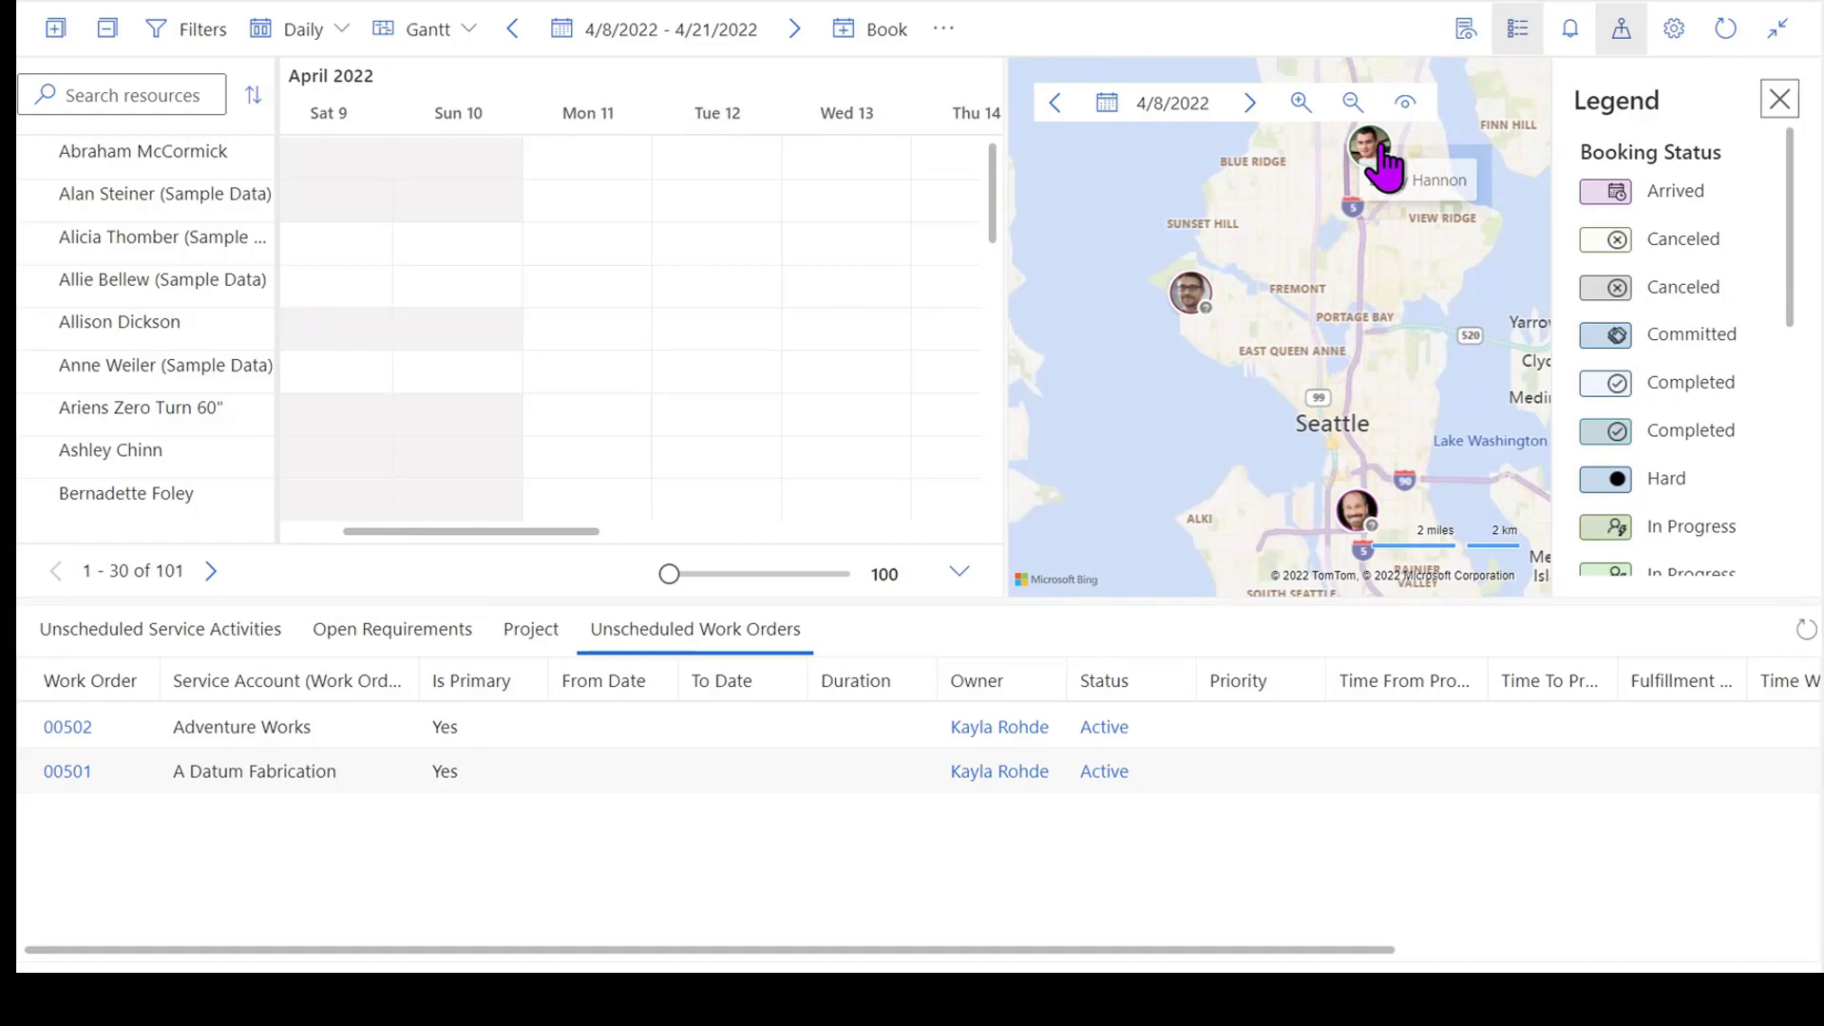
mouse_move(1385, 174)
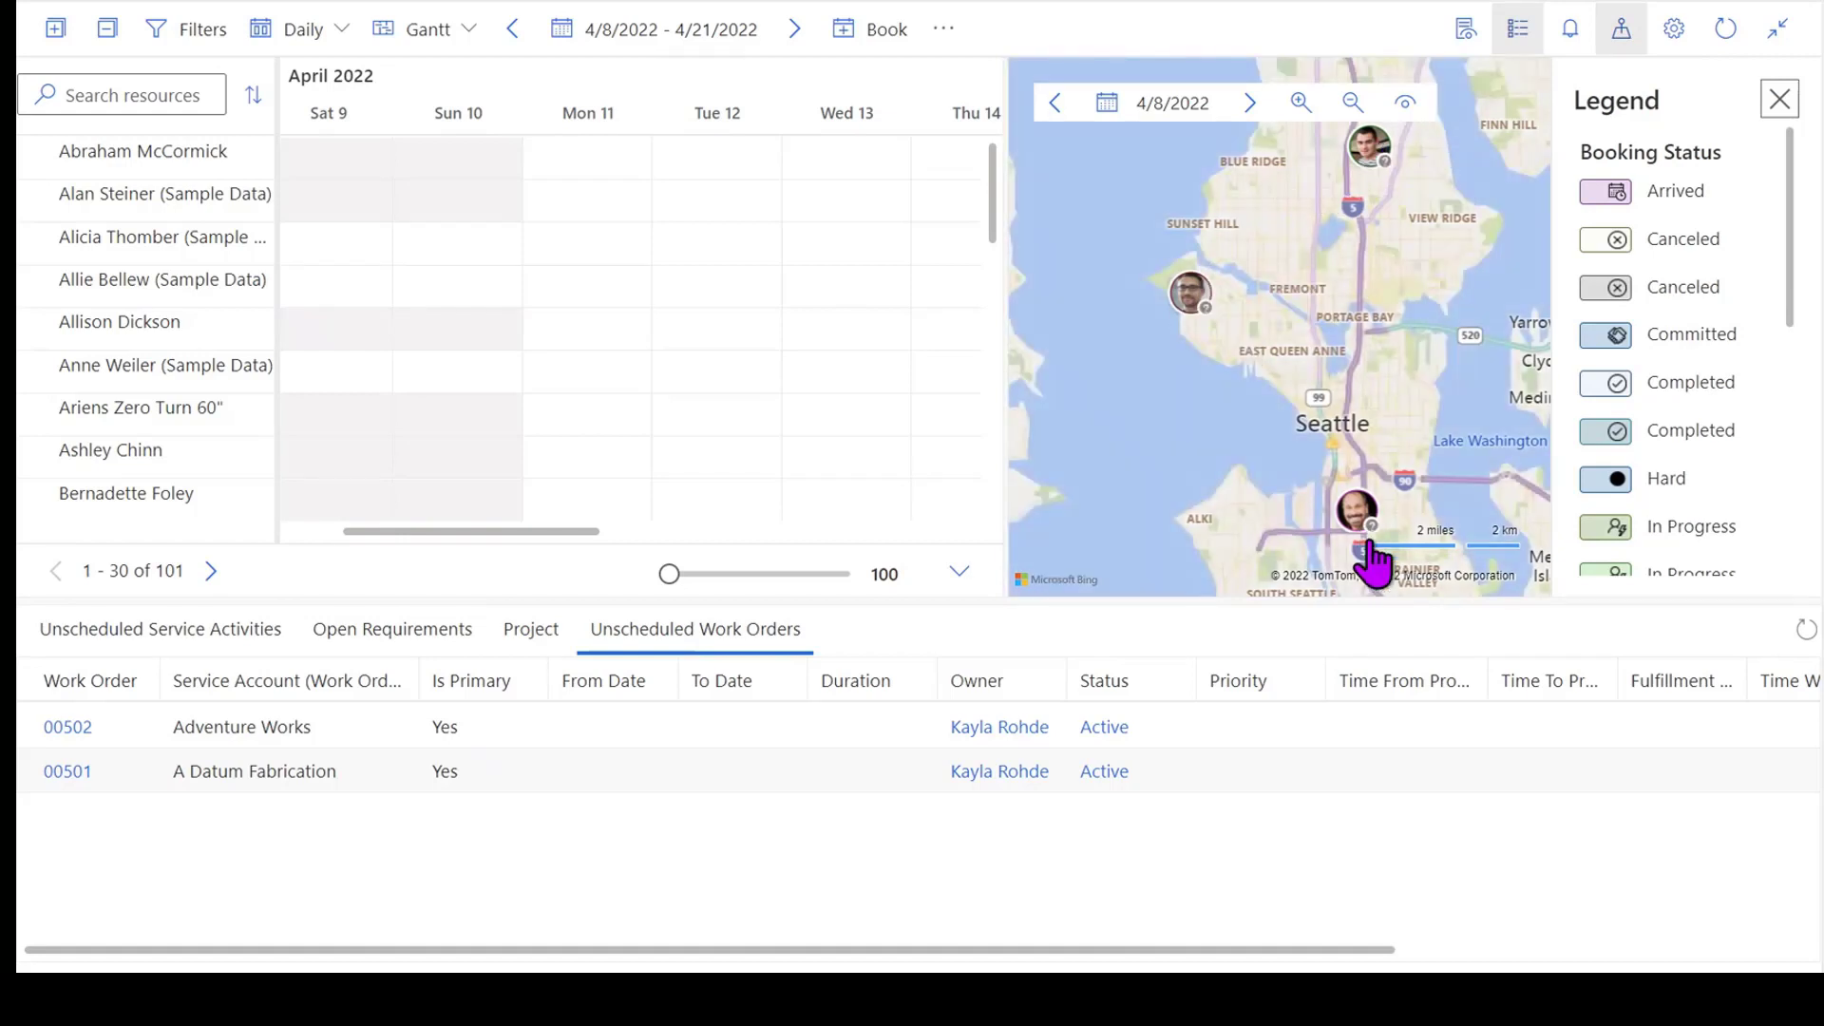
left_click(1670, 43)
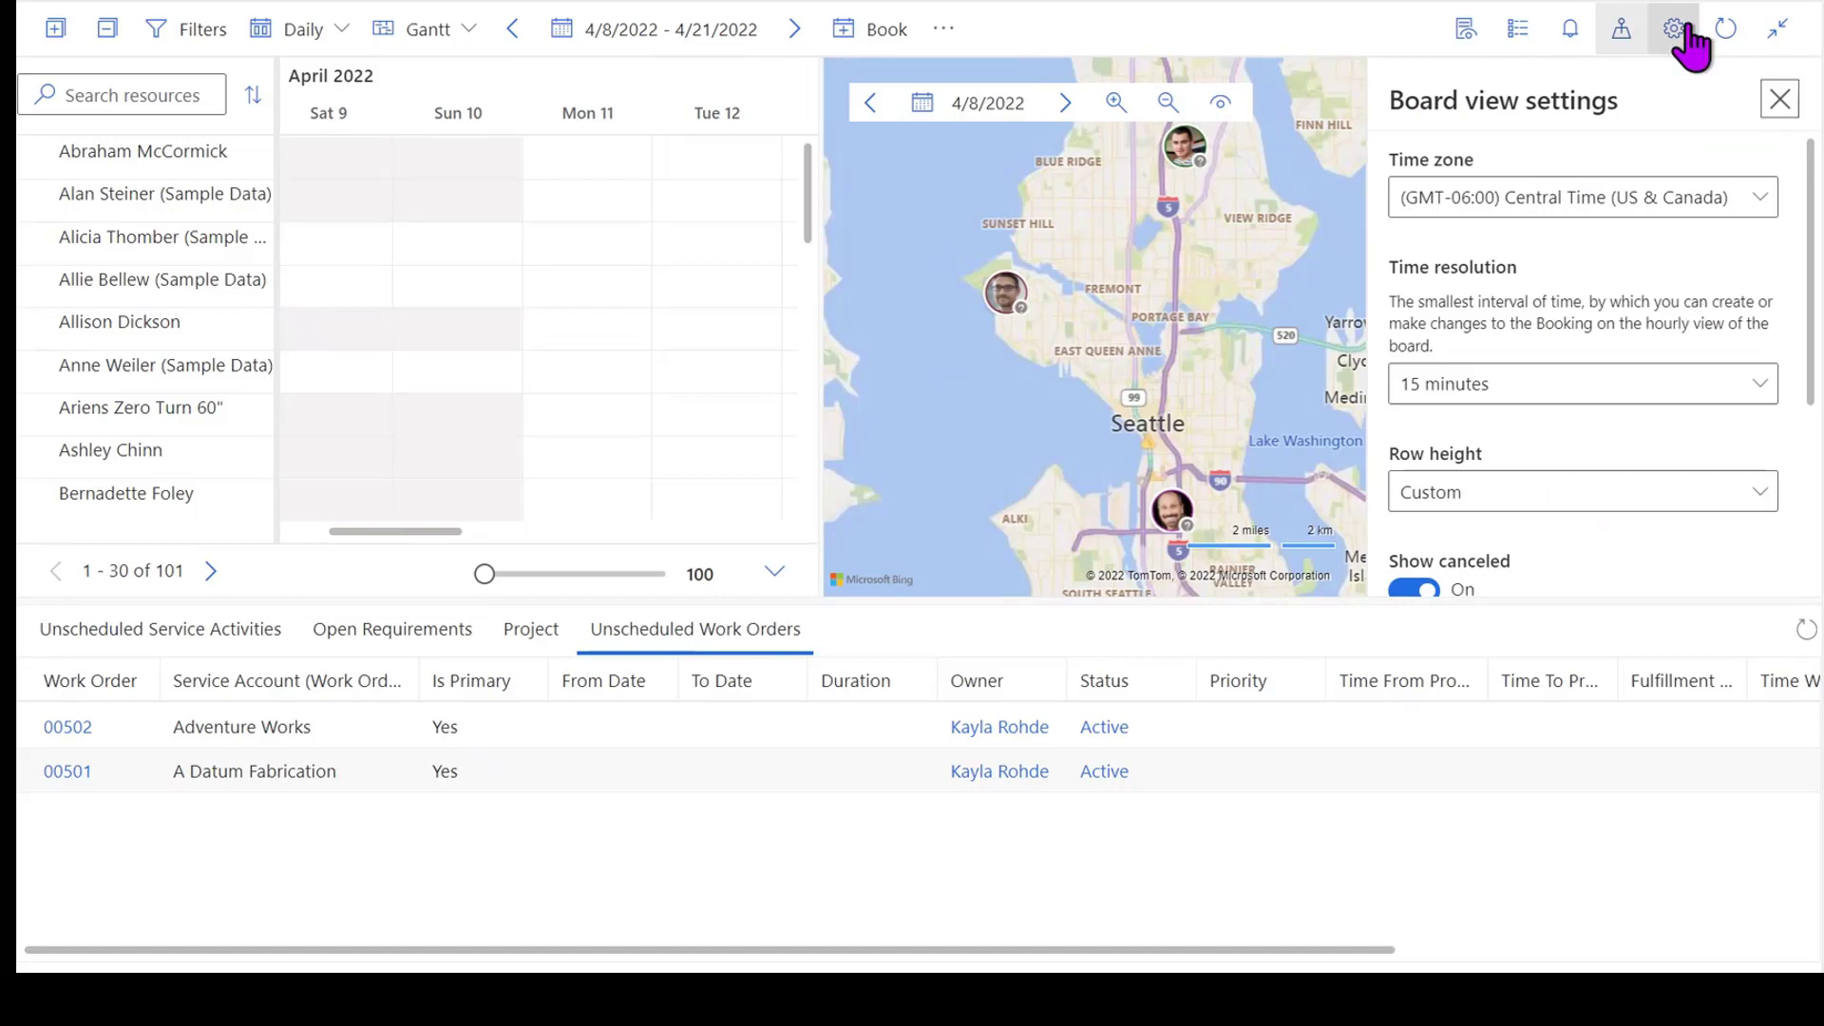
left_click(1688, 38)
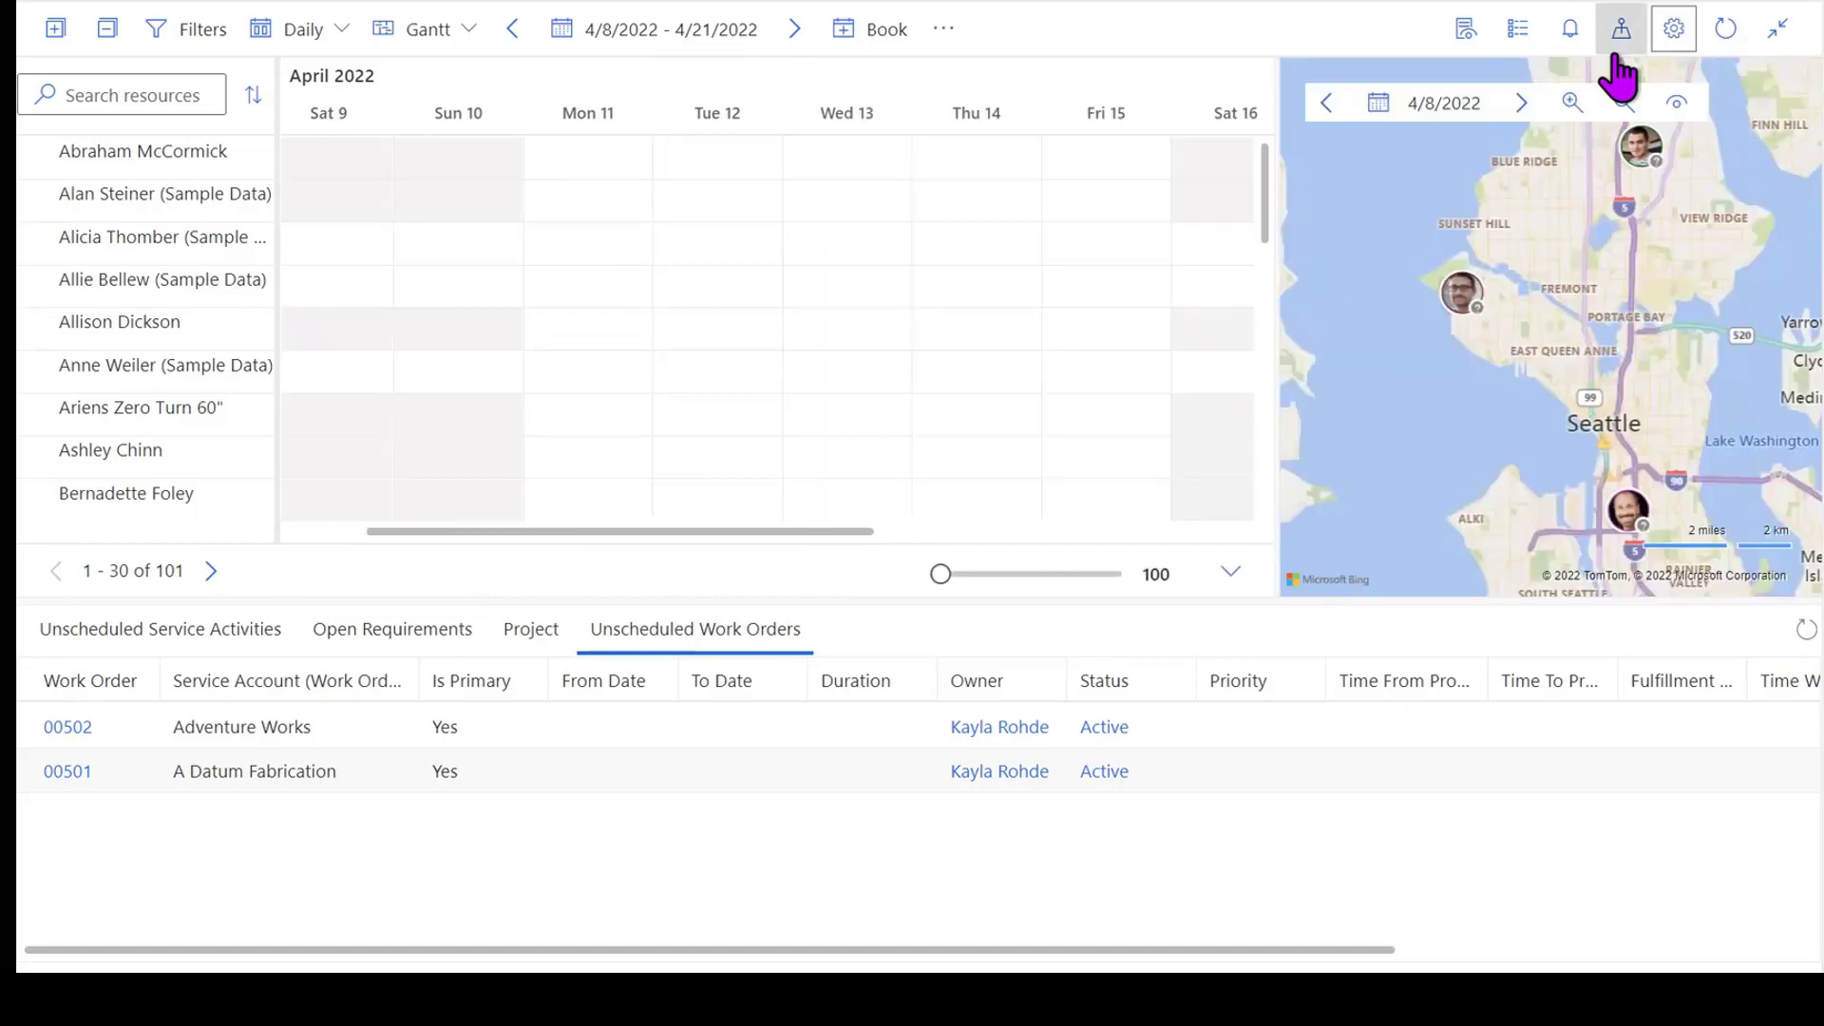
left_click(1618, 47)
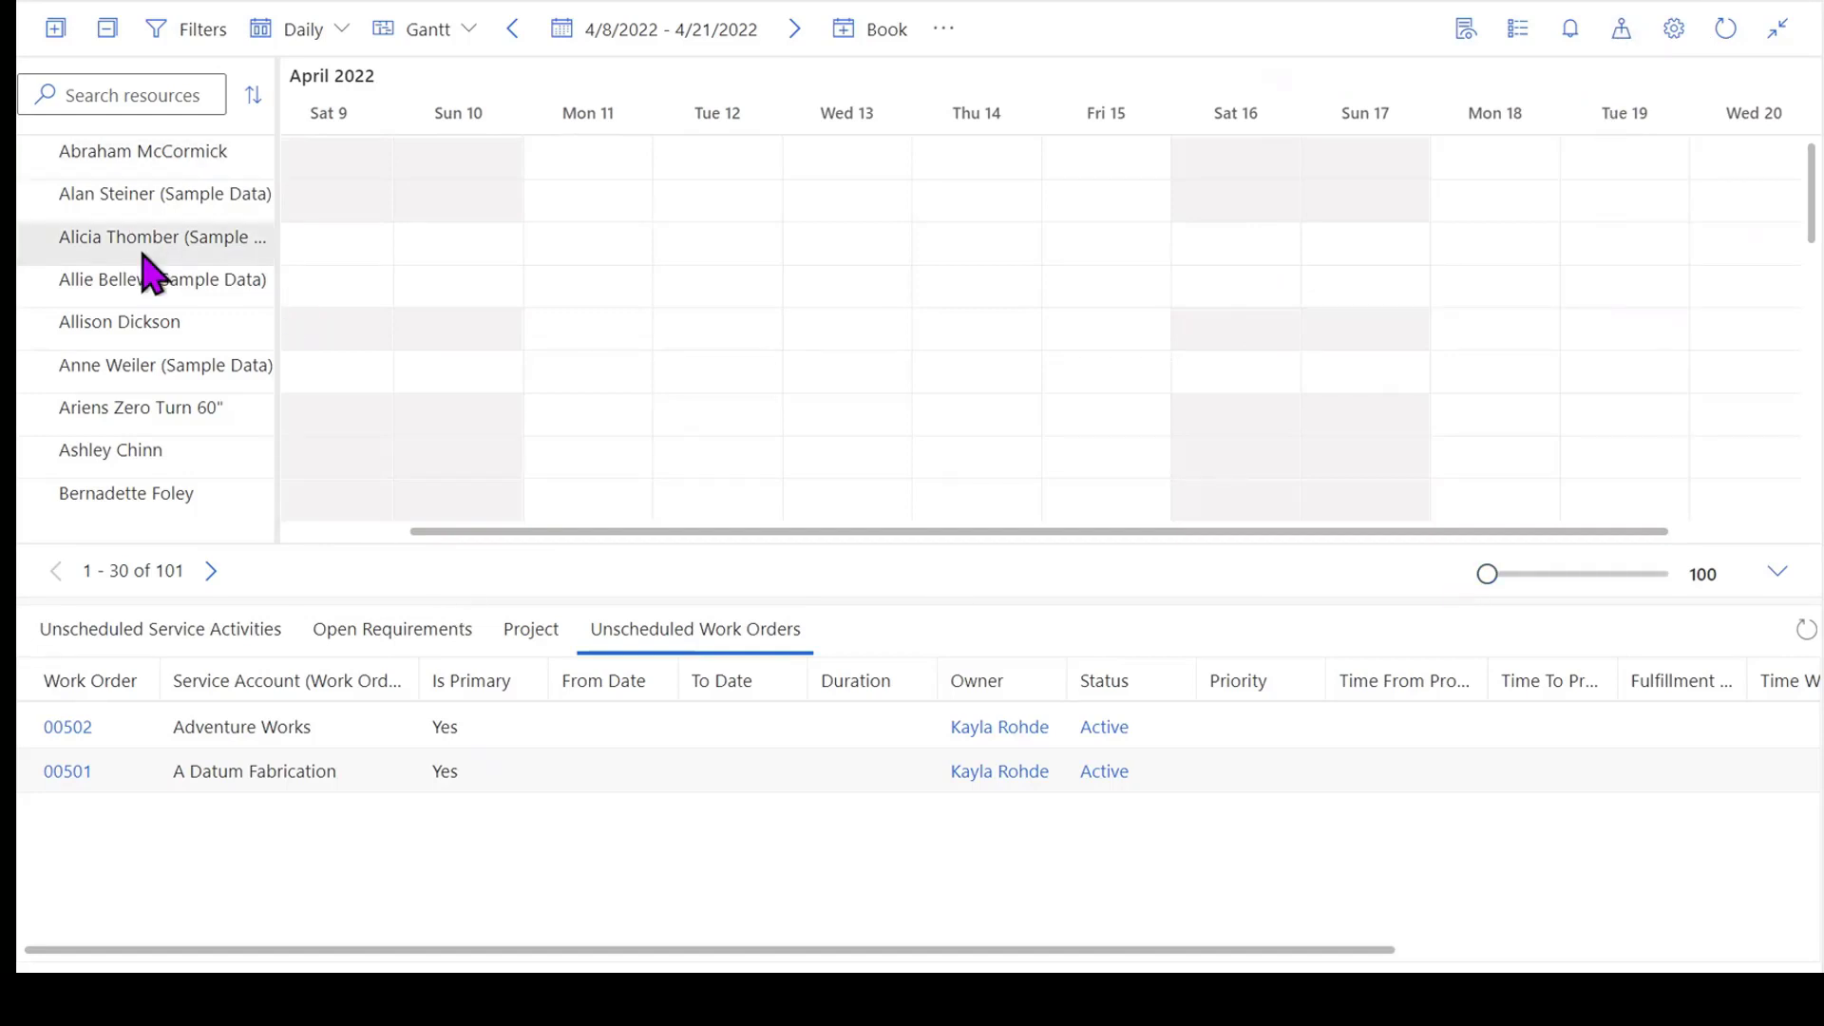
left_click(73, 95)
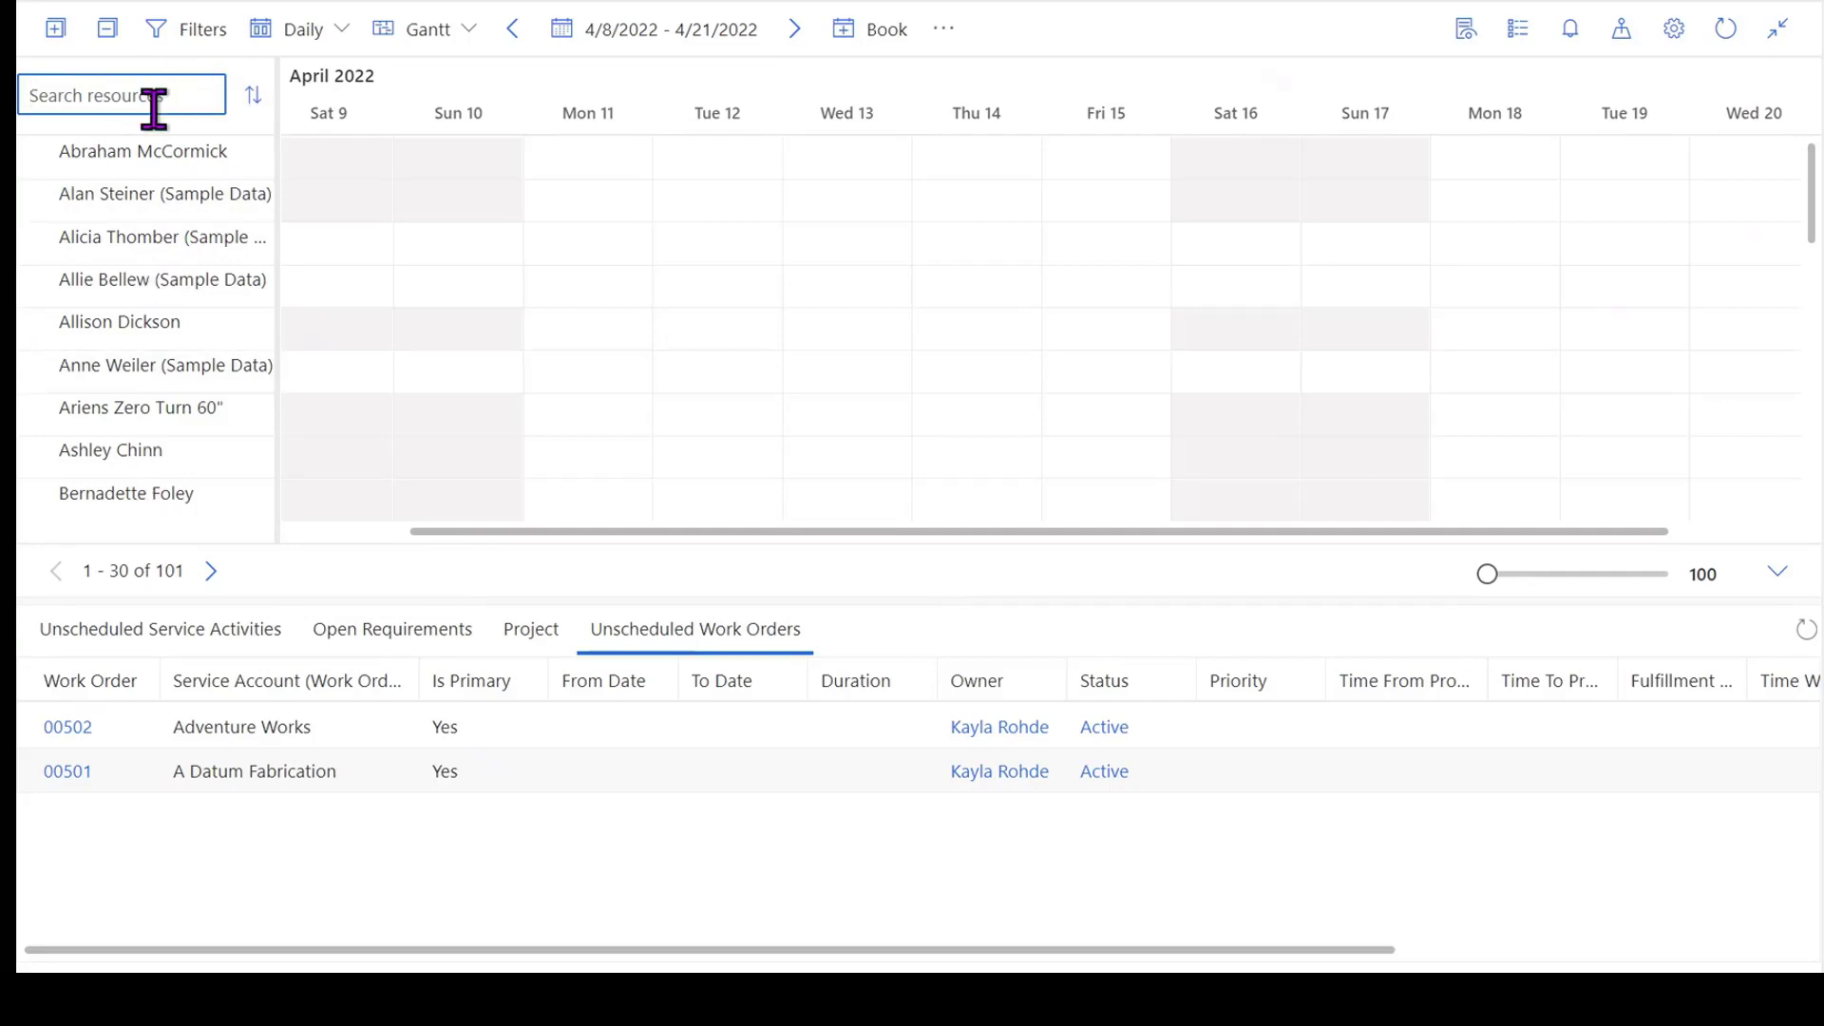
type("Ash")
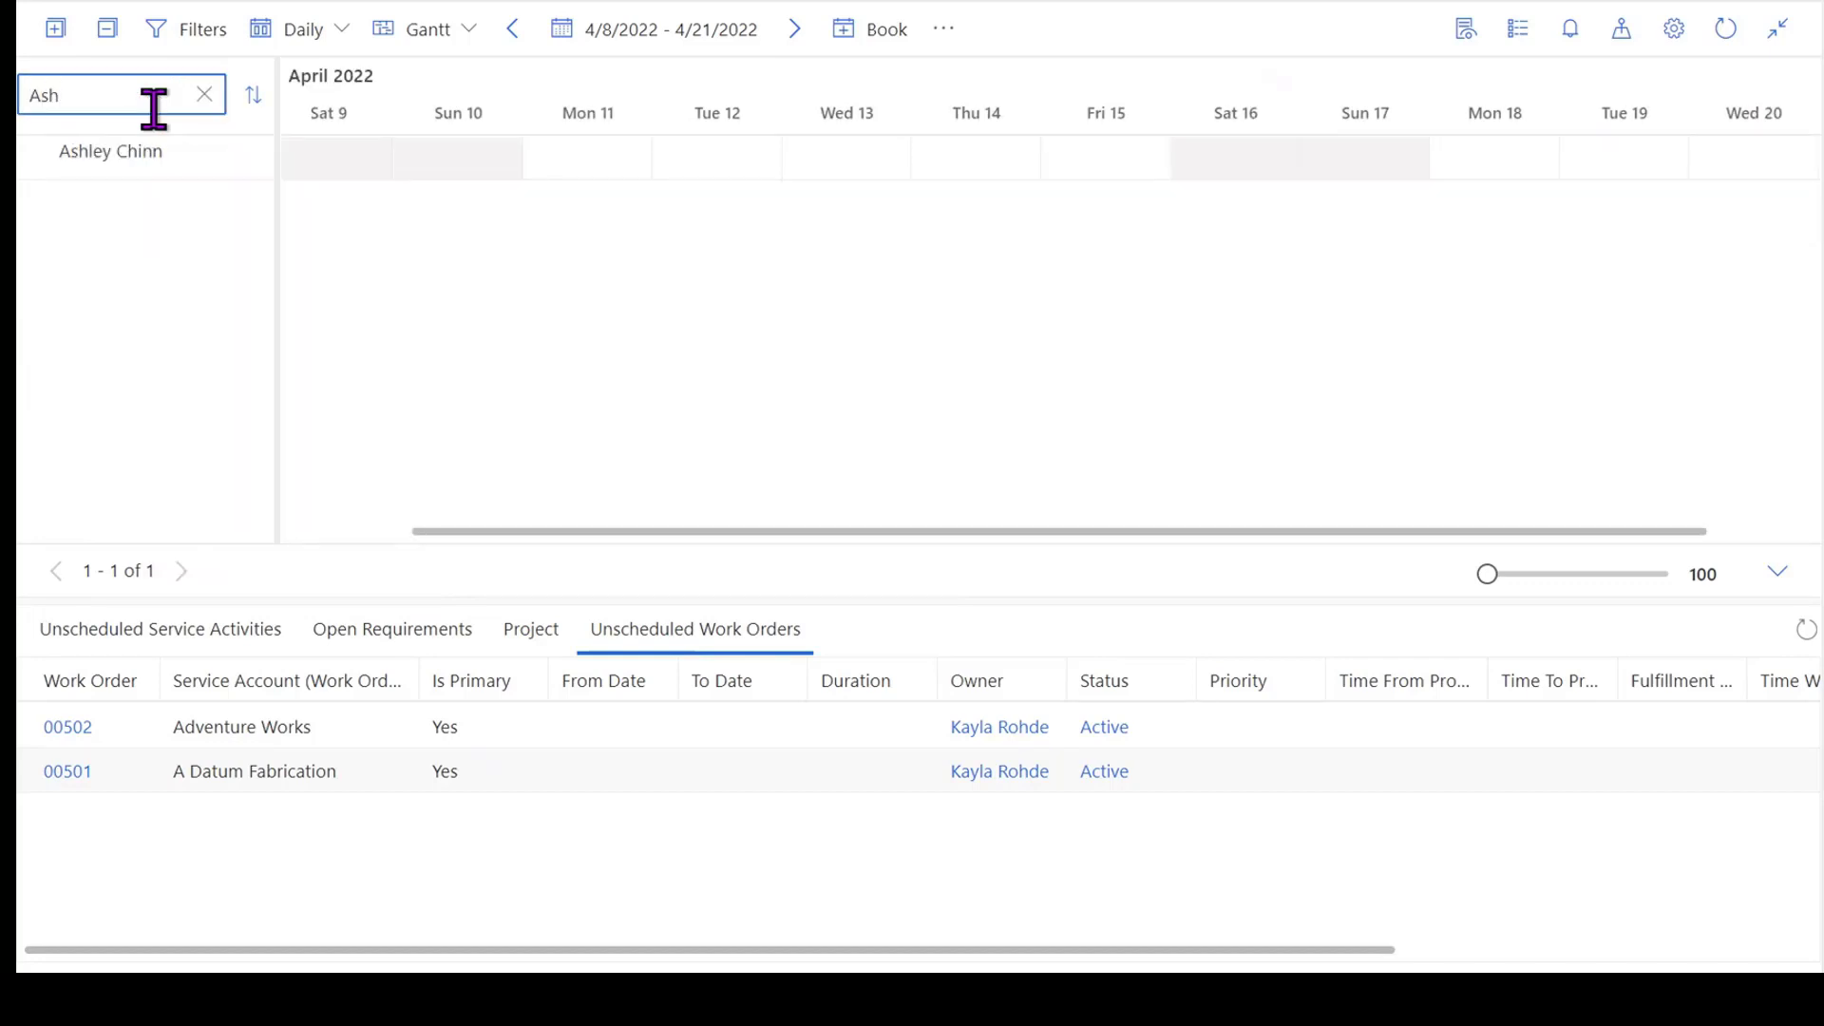
double_click(41, 94)
key("BackSpace")
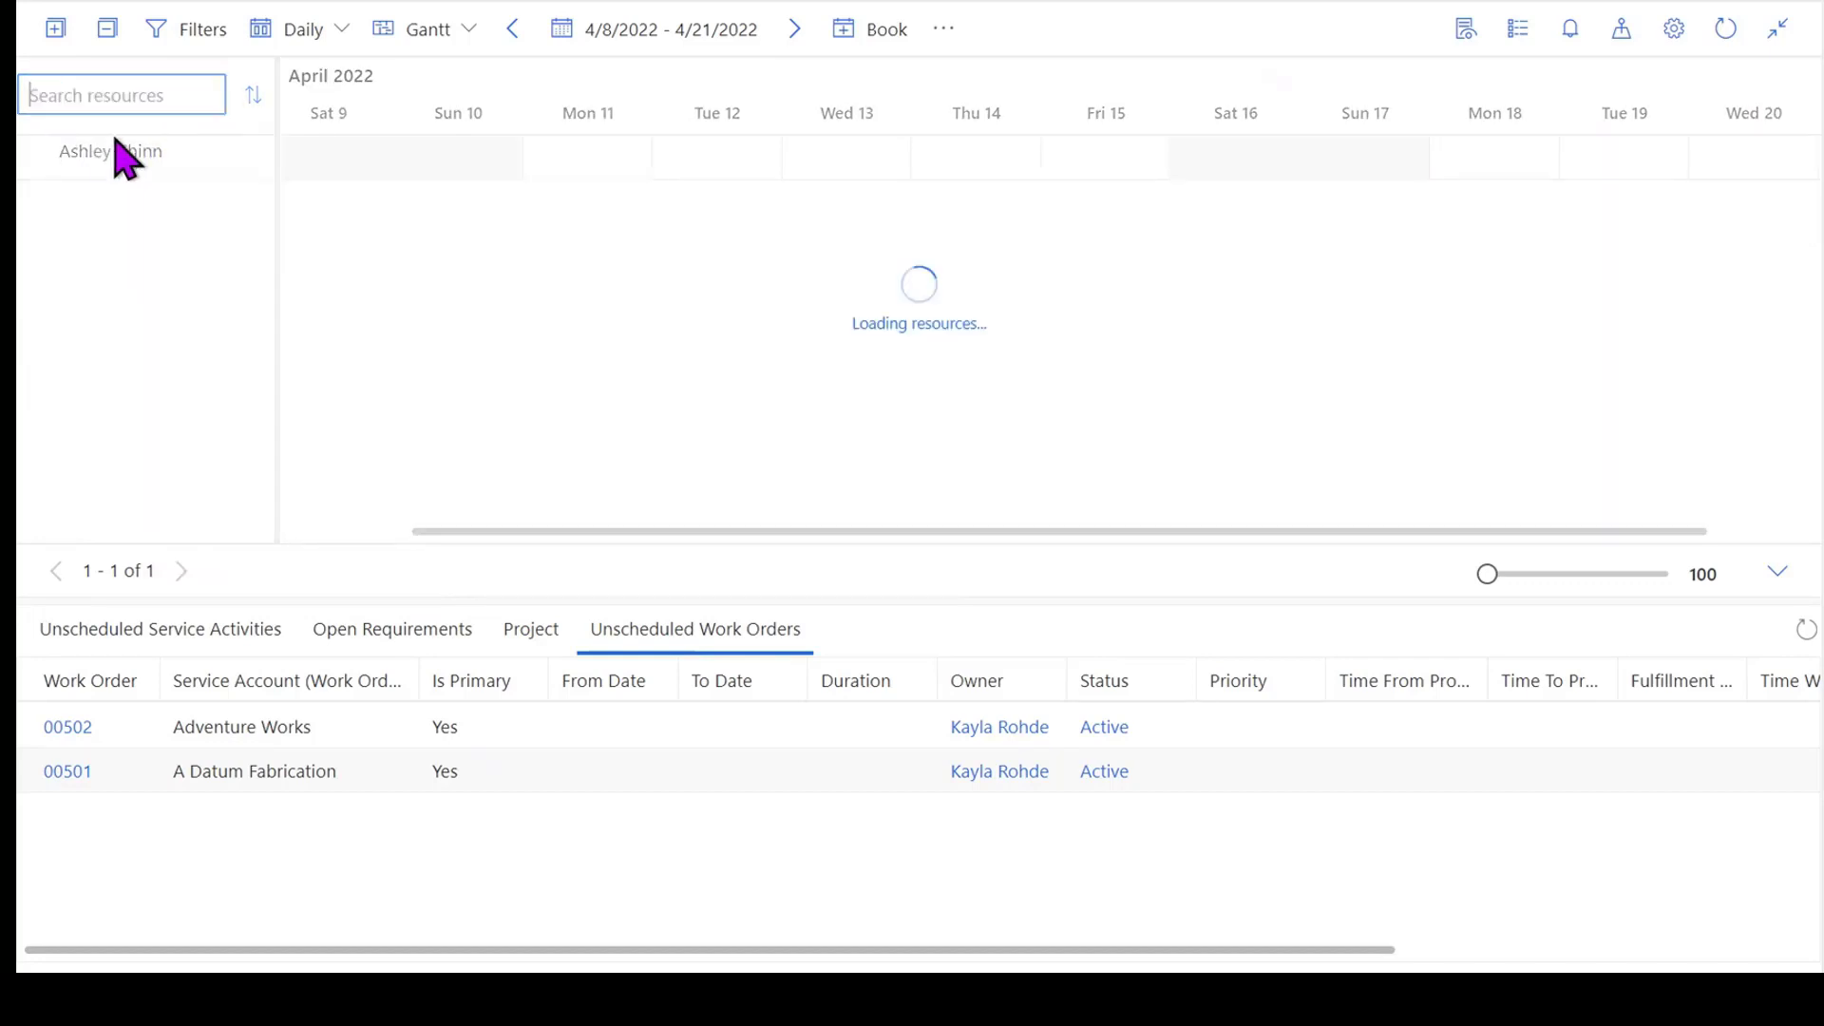
left_click(252, 97)
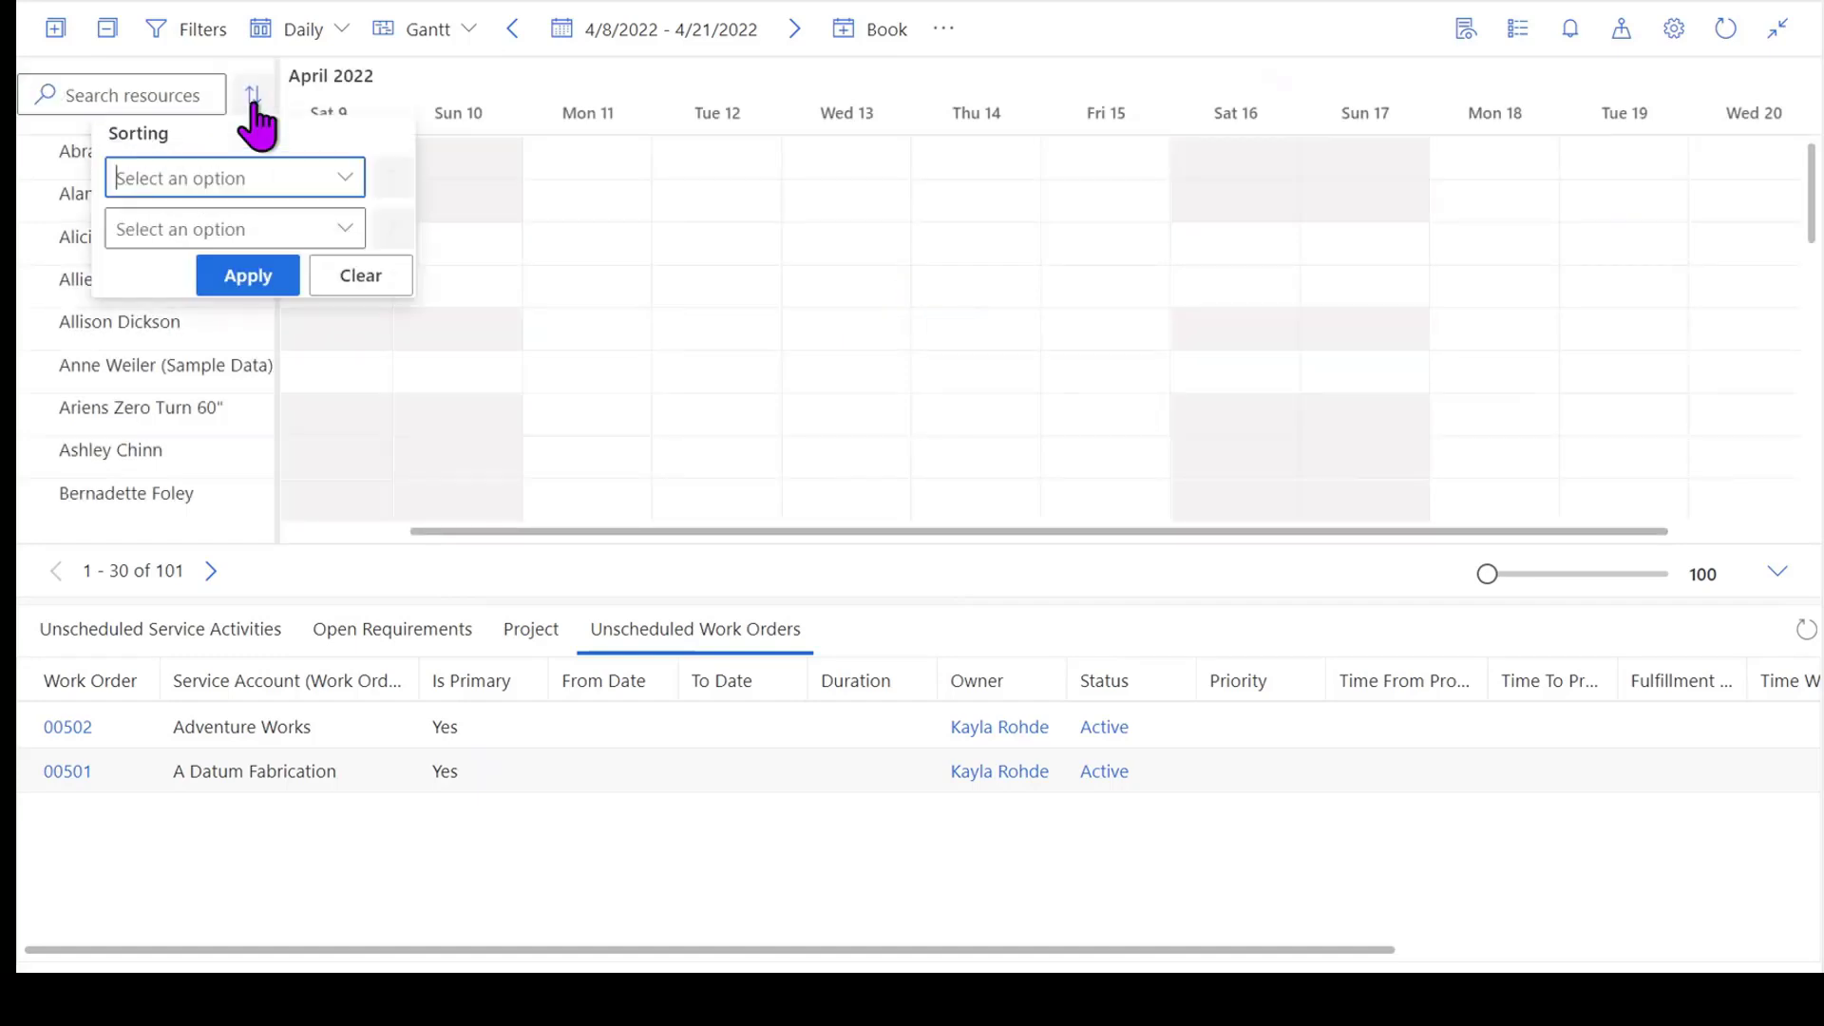
left_click(345, 178)
left_click(338, 220)
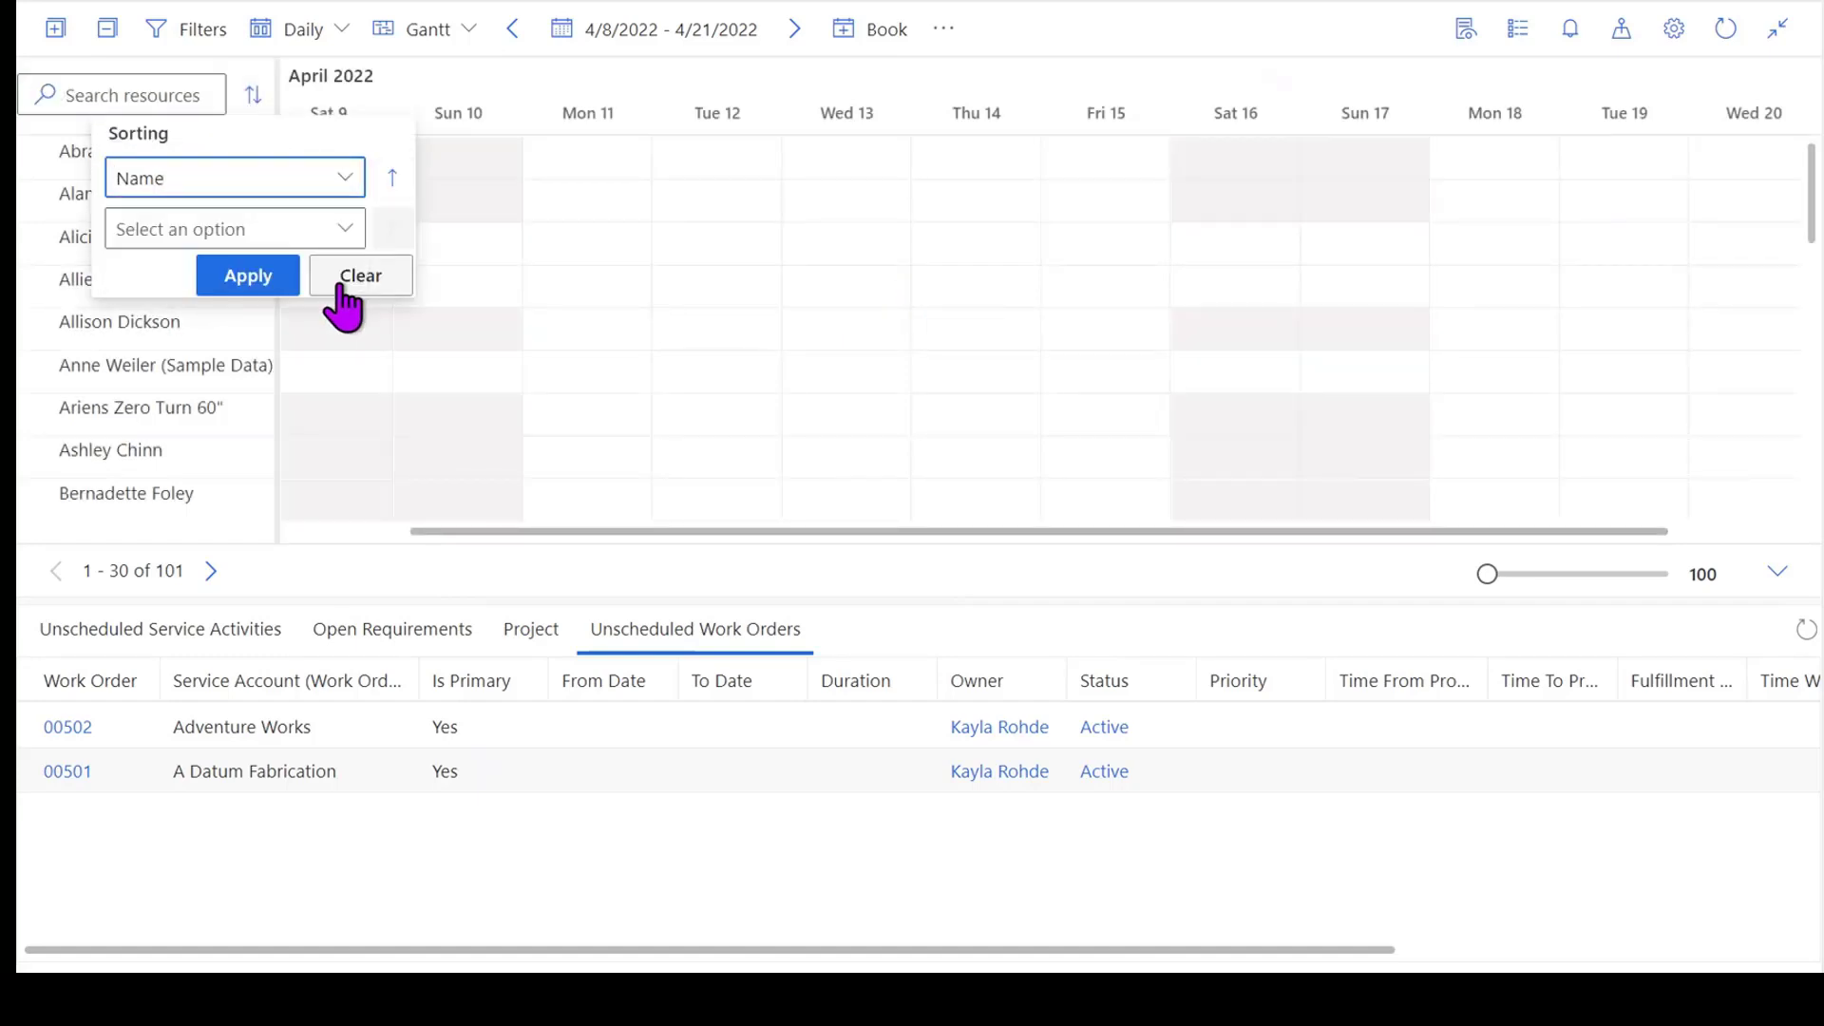
left_click(346, 228)
left_click(312, 277)
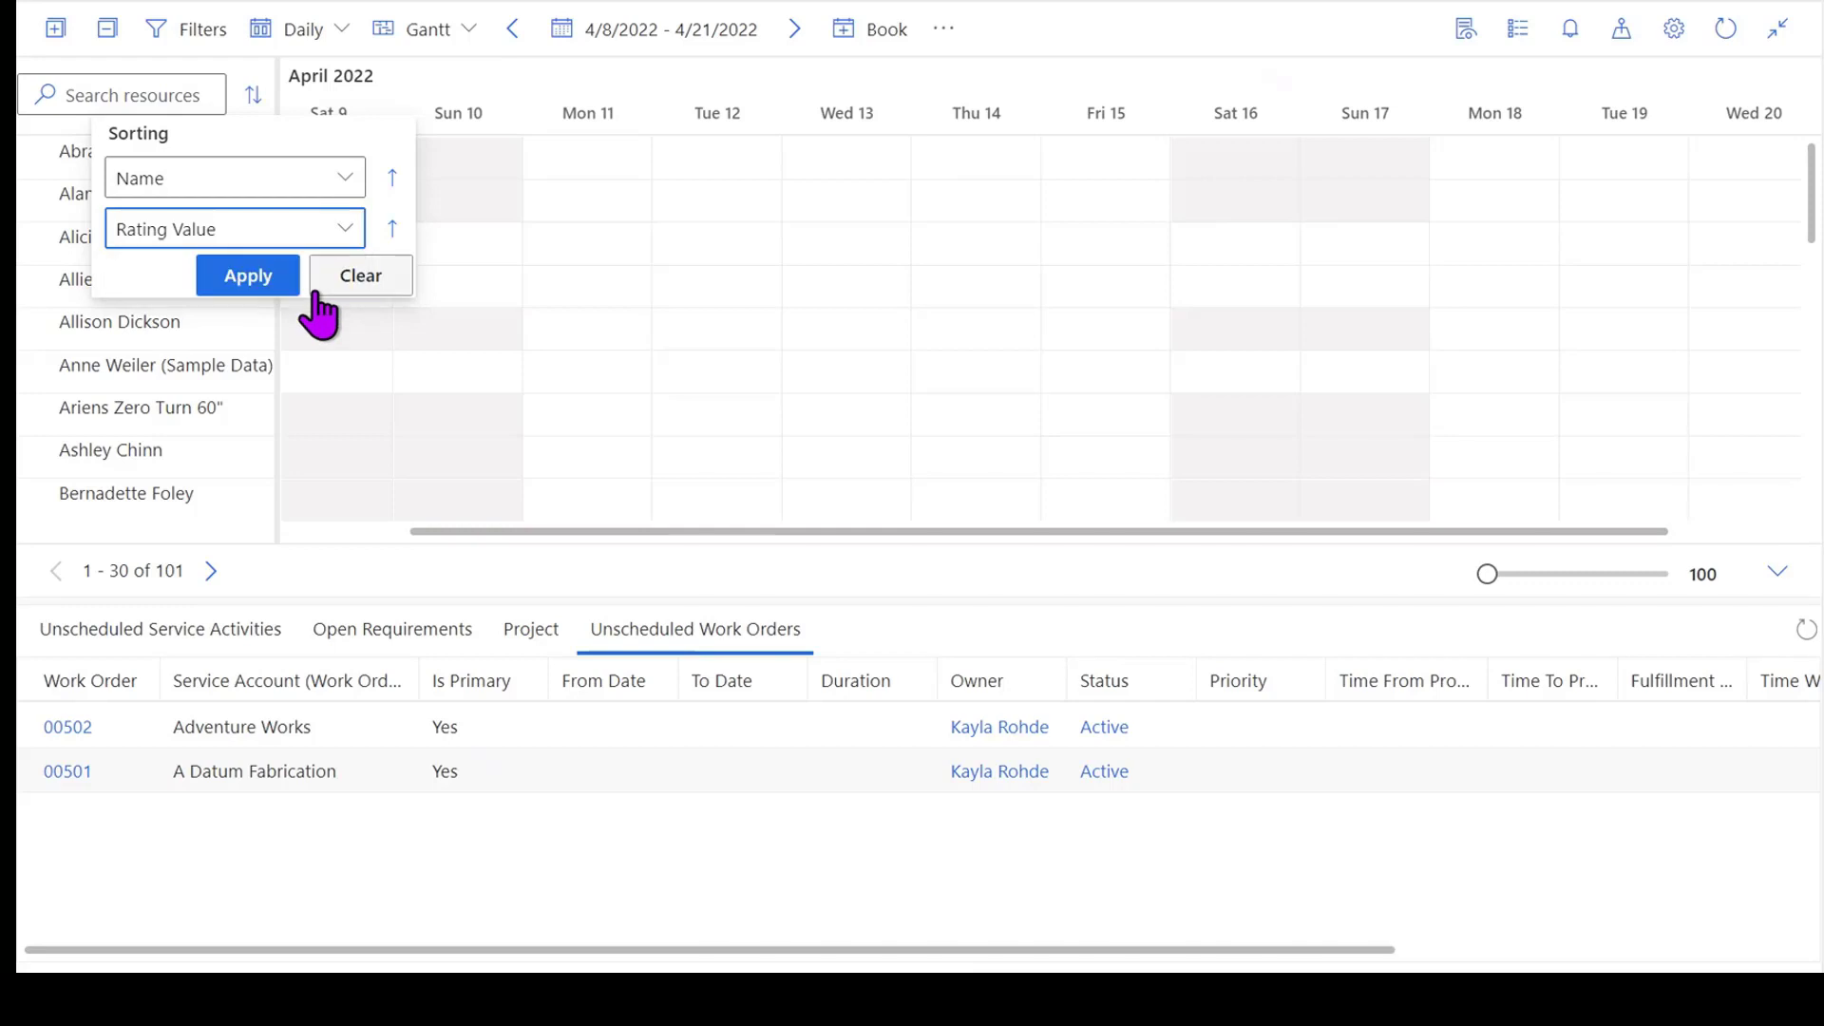
left_click(369, 285)
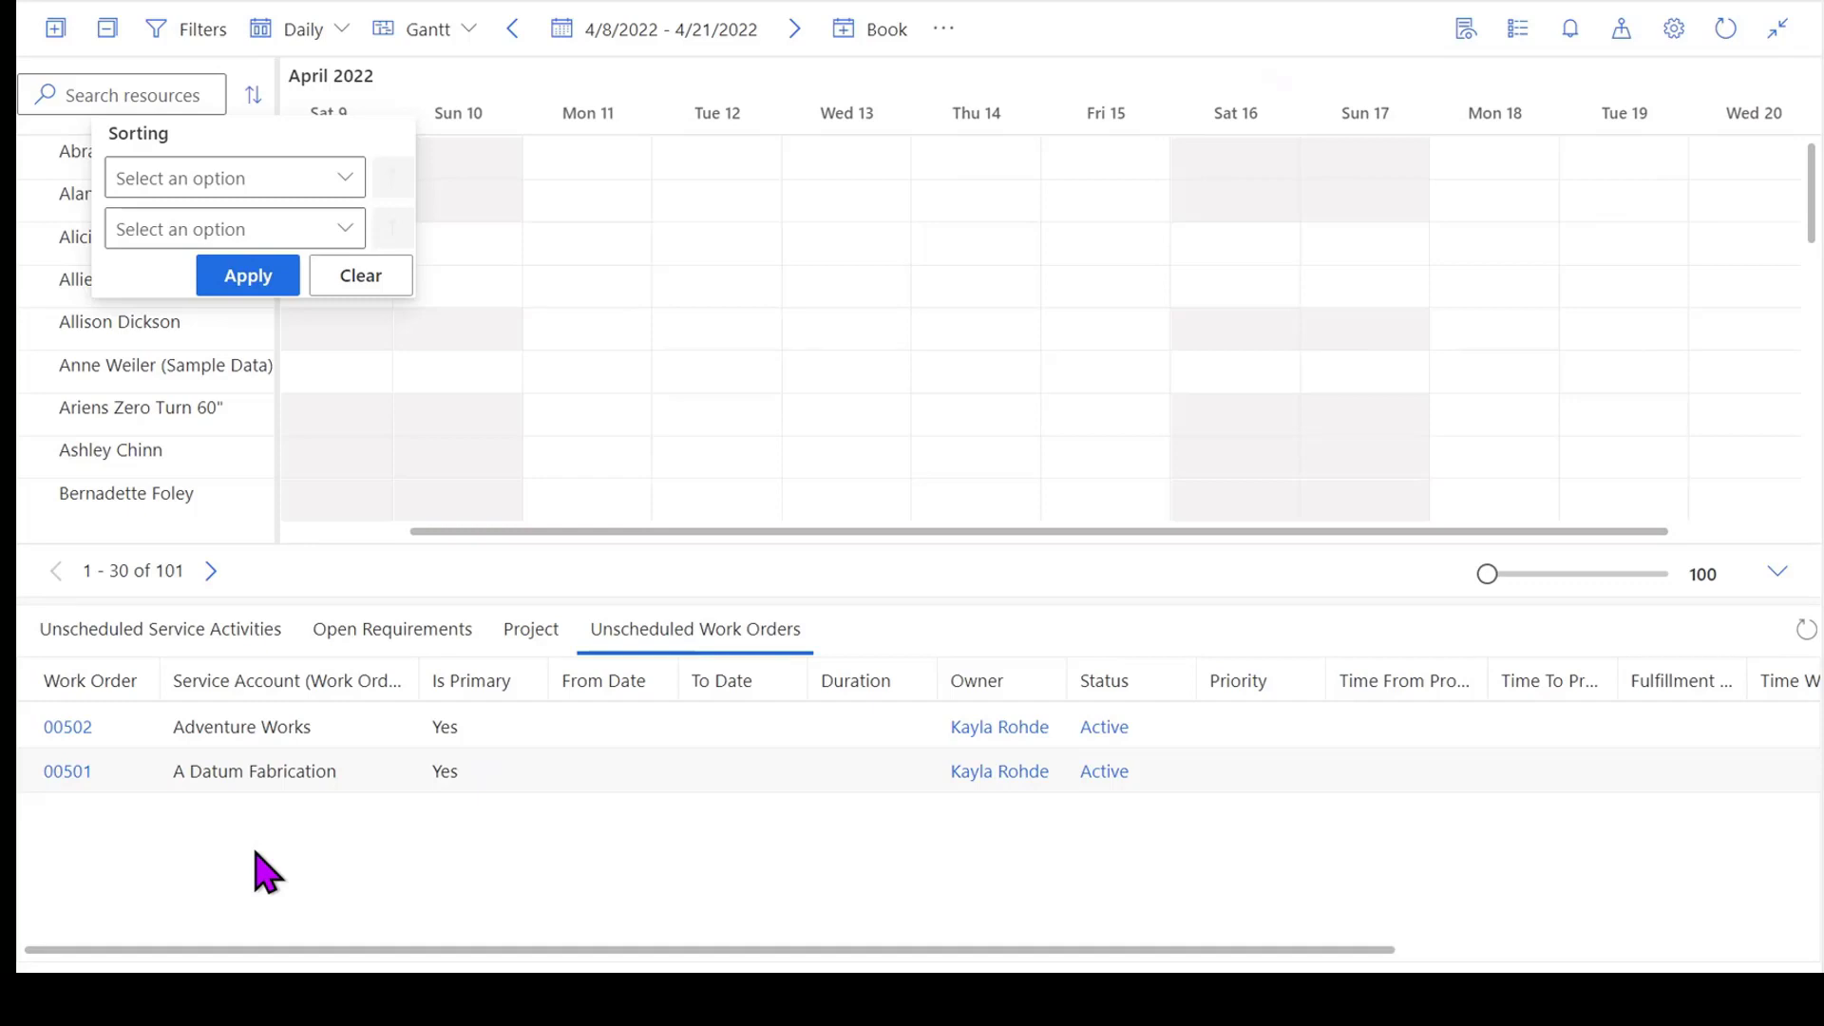
left_click(252, 95)
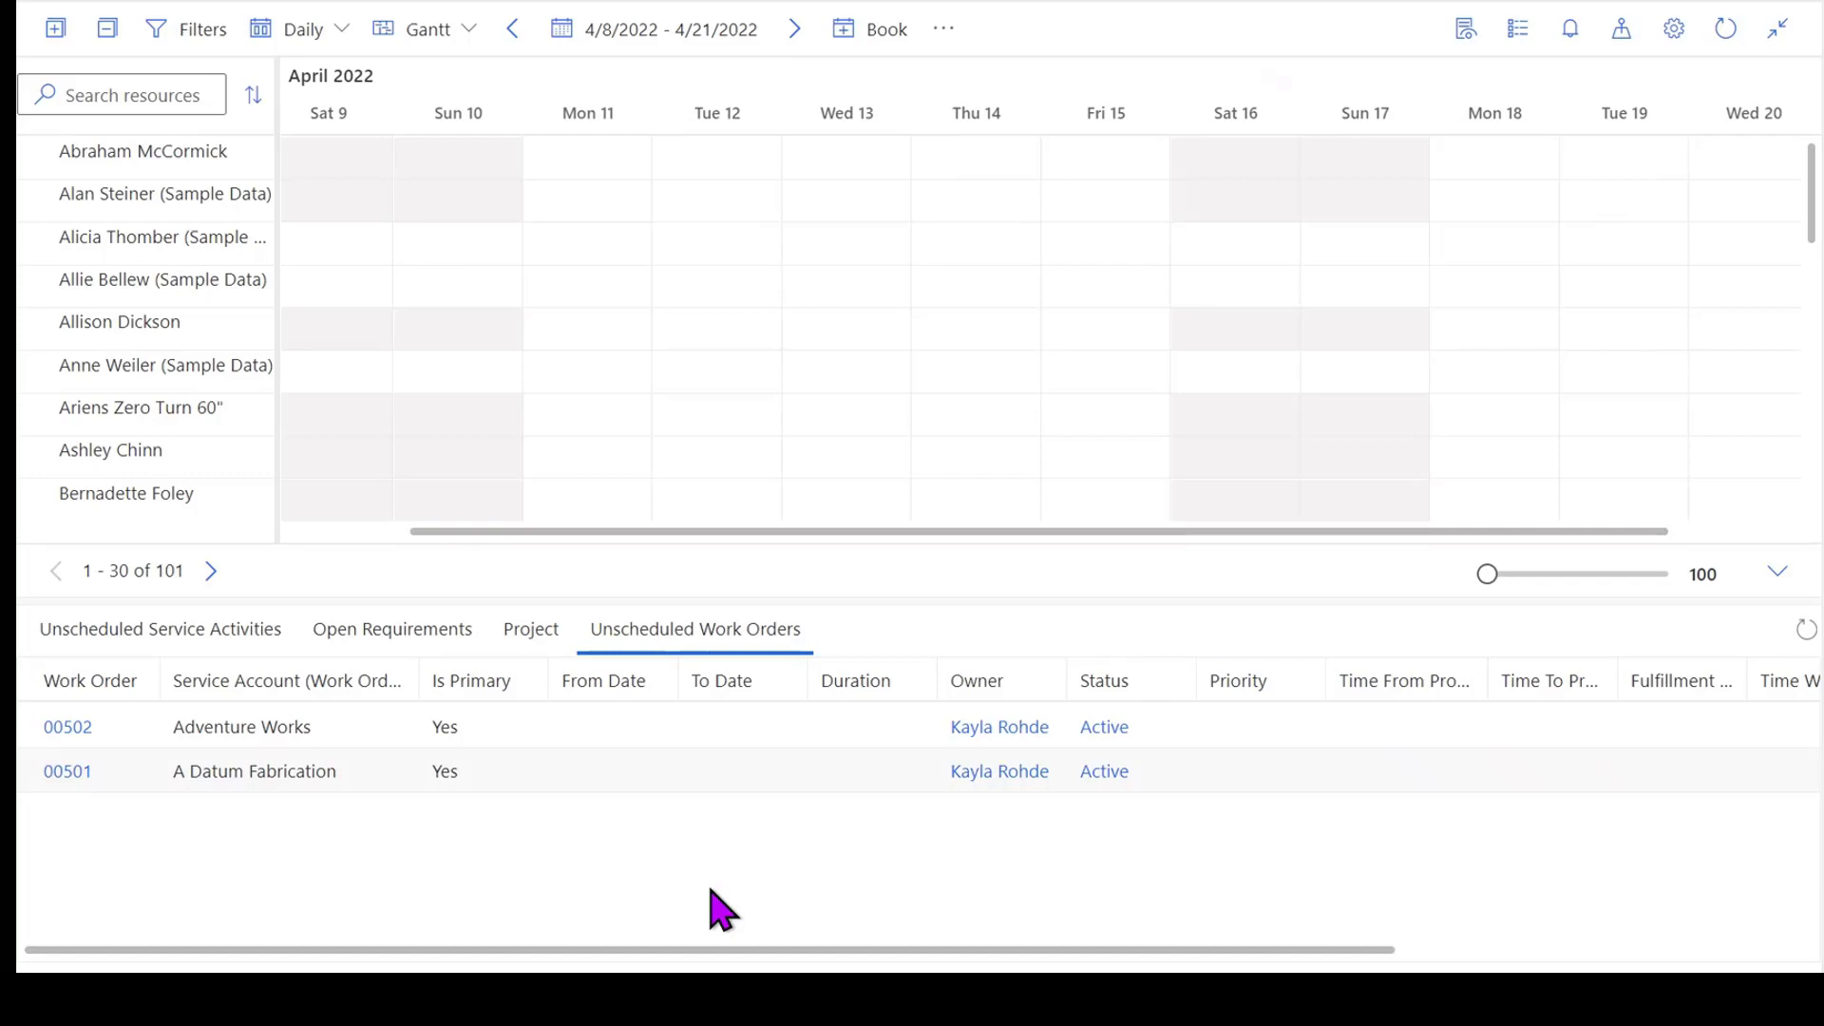
Step: Drop 00501 onto Tue 12 in the sixth resource row, book it for 60 minutes, and expand the row
left_click_drag(662, 770, 672, 381)
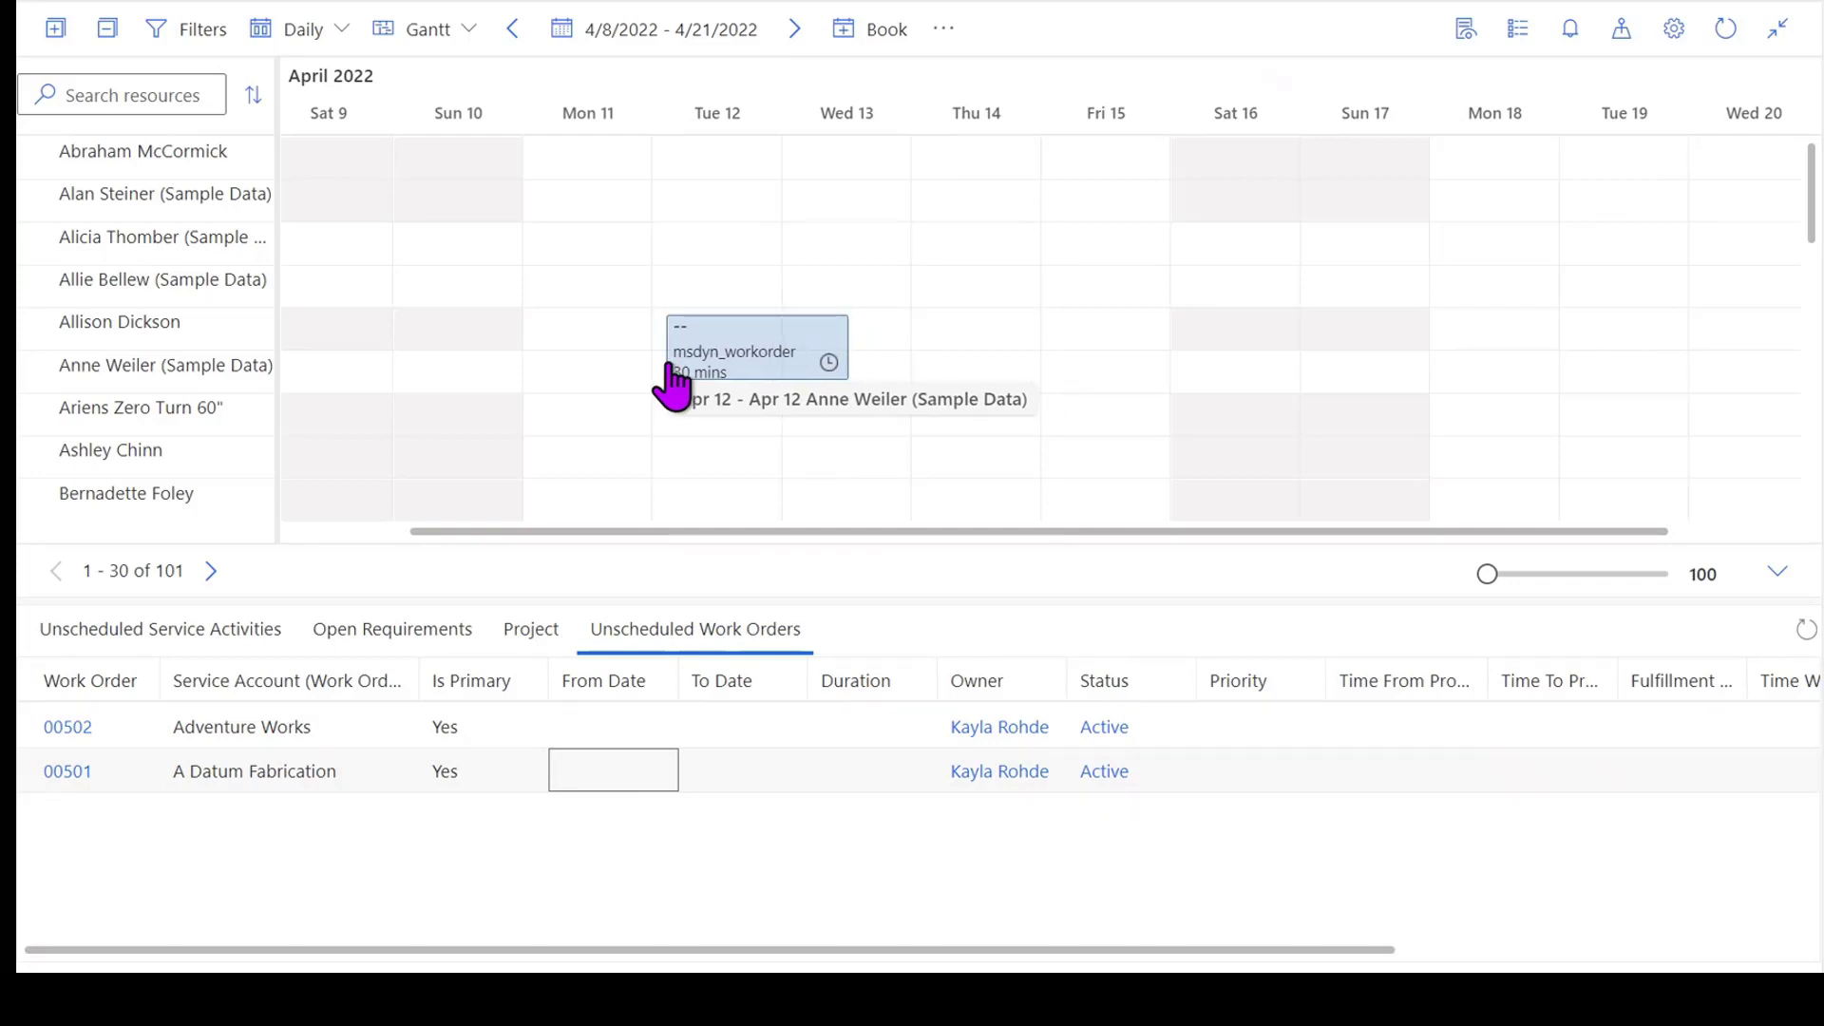
left_click_drag(672, 380, 672, 380)
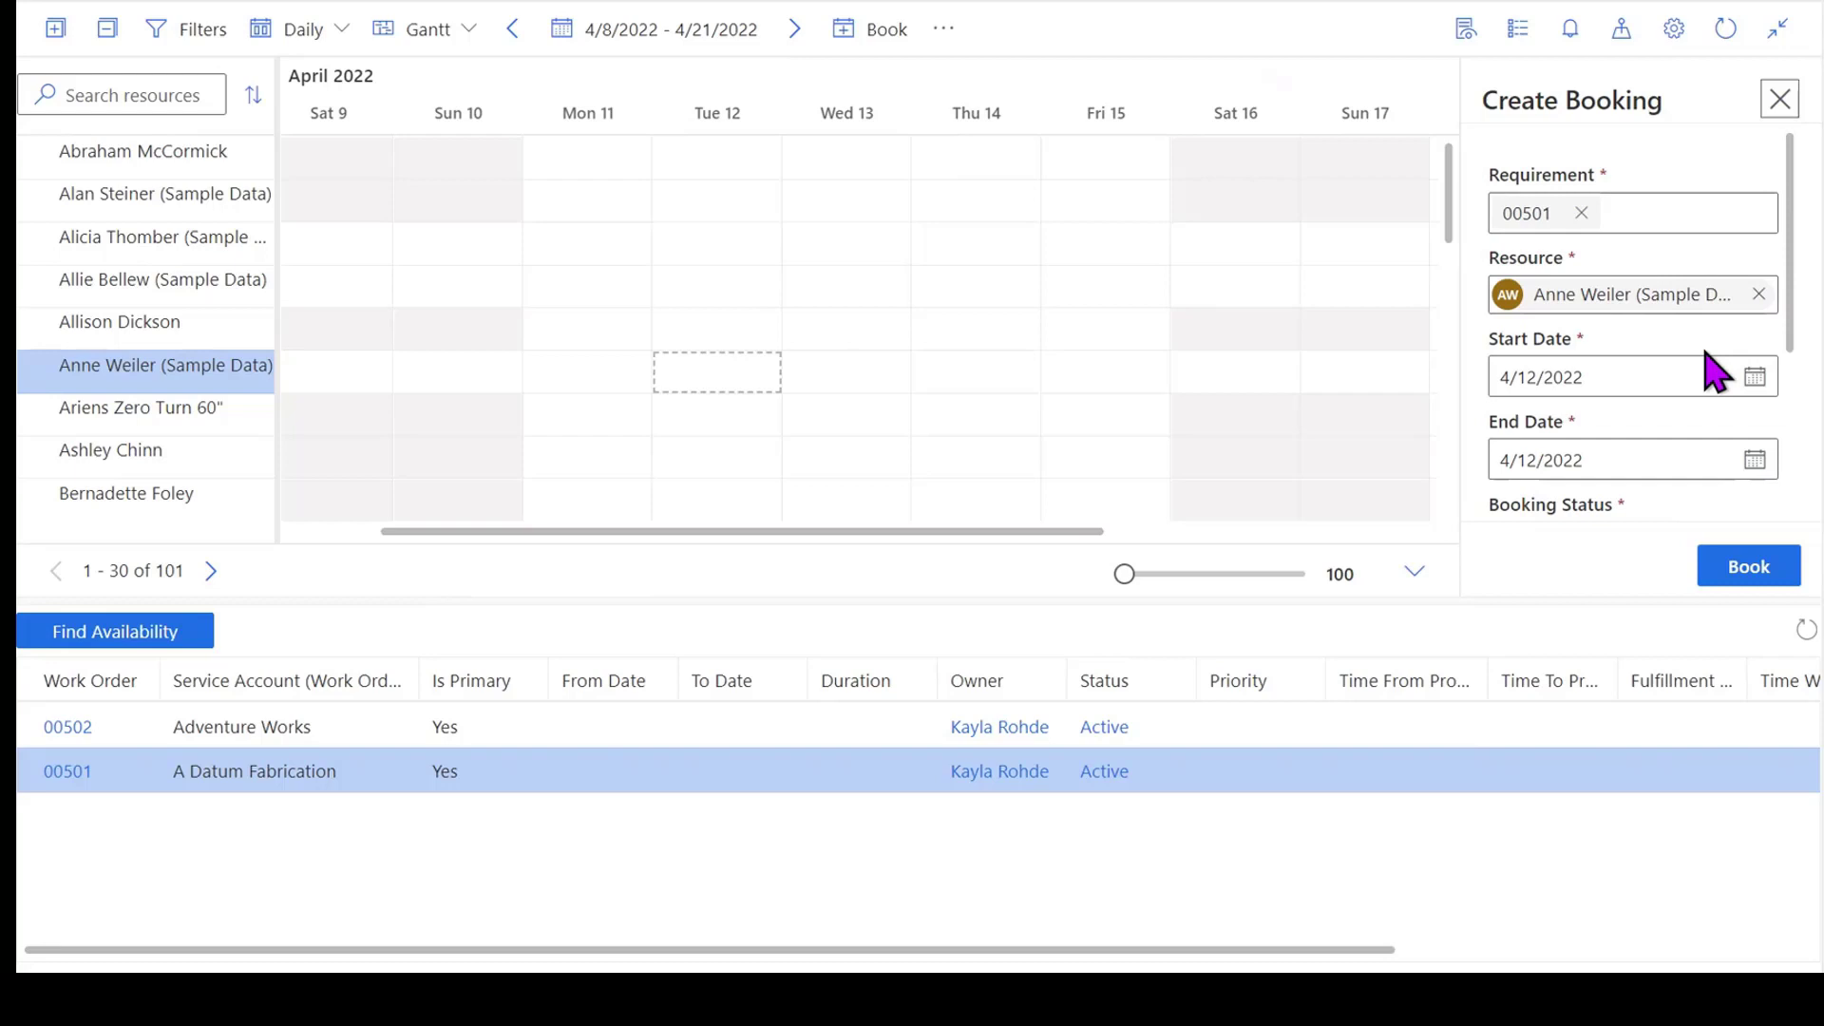
scroll(1759, 407, "down", 3)
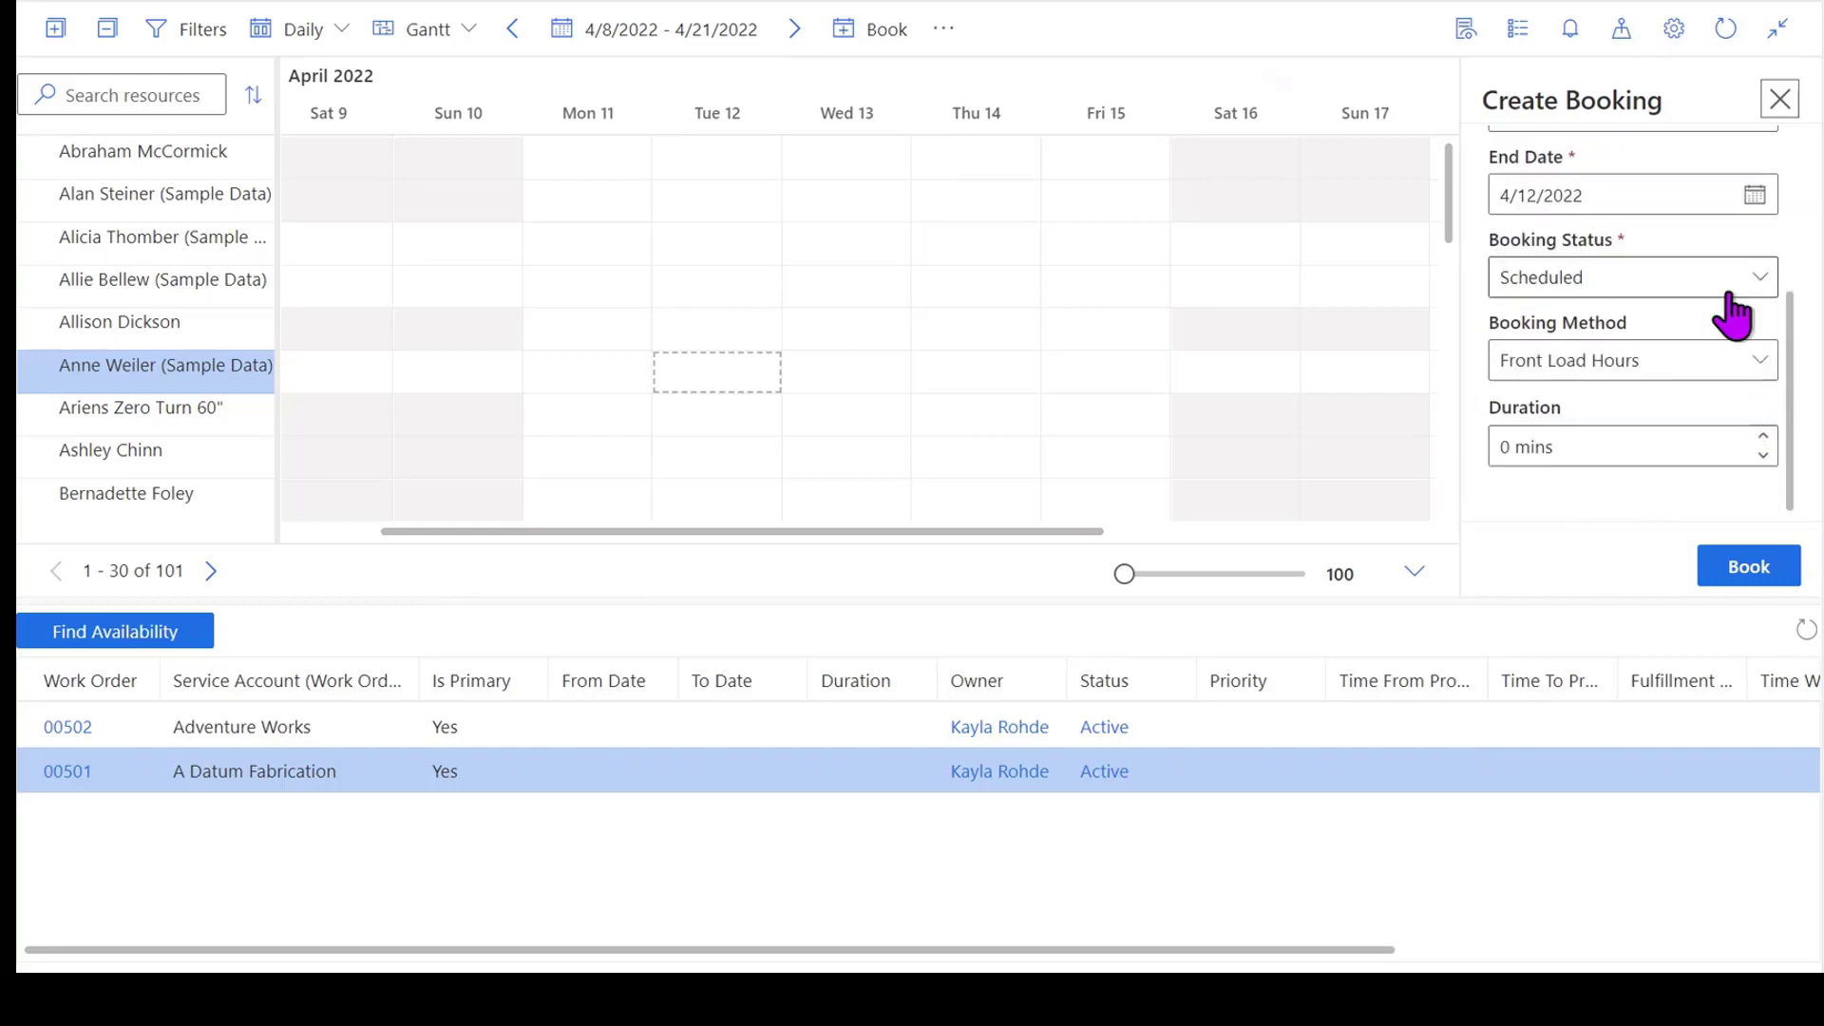
left_click(1593, 443)
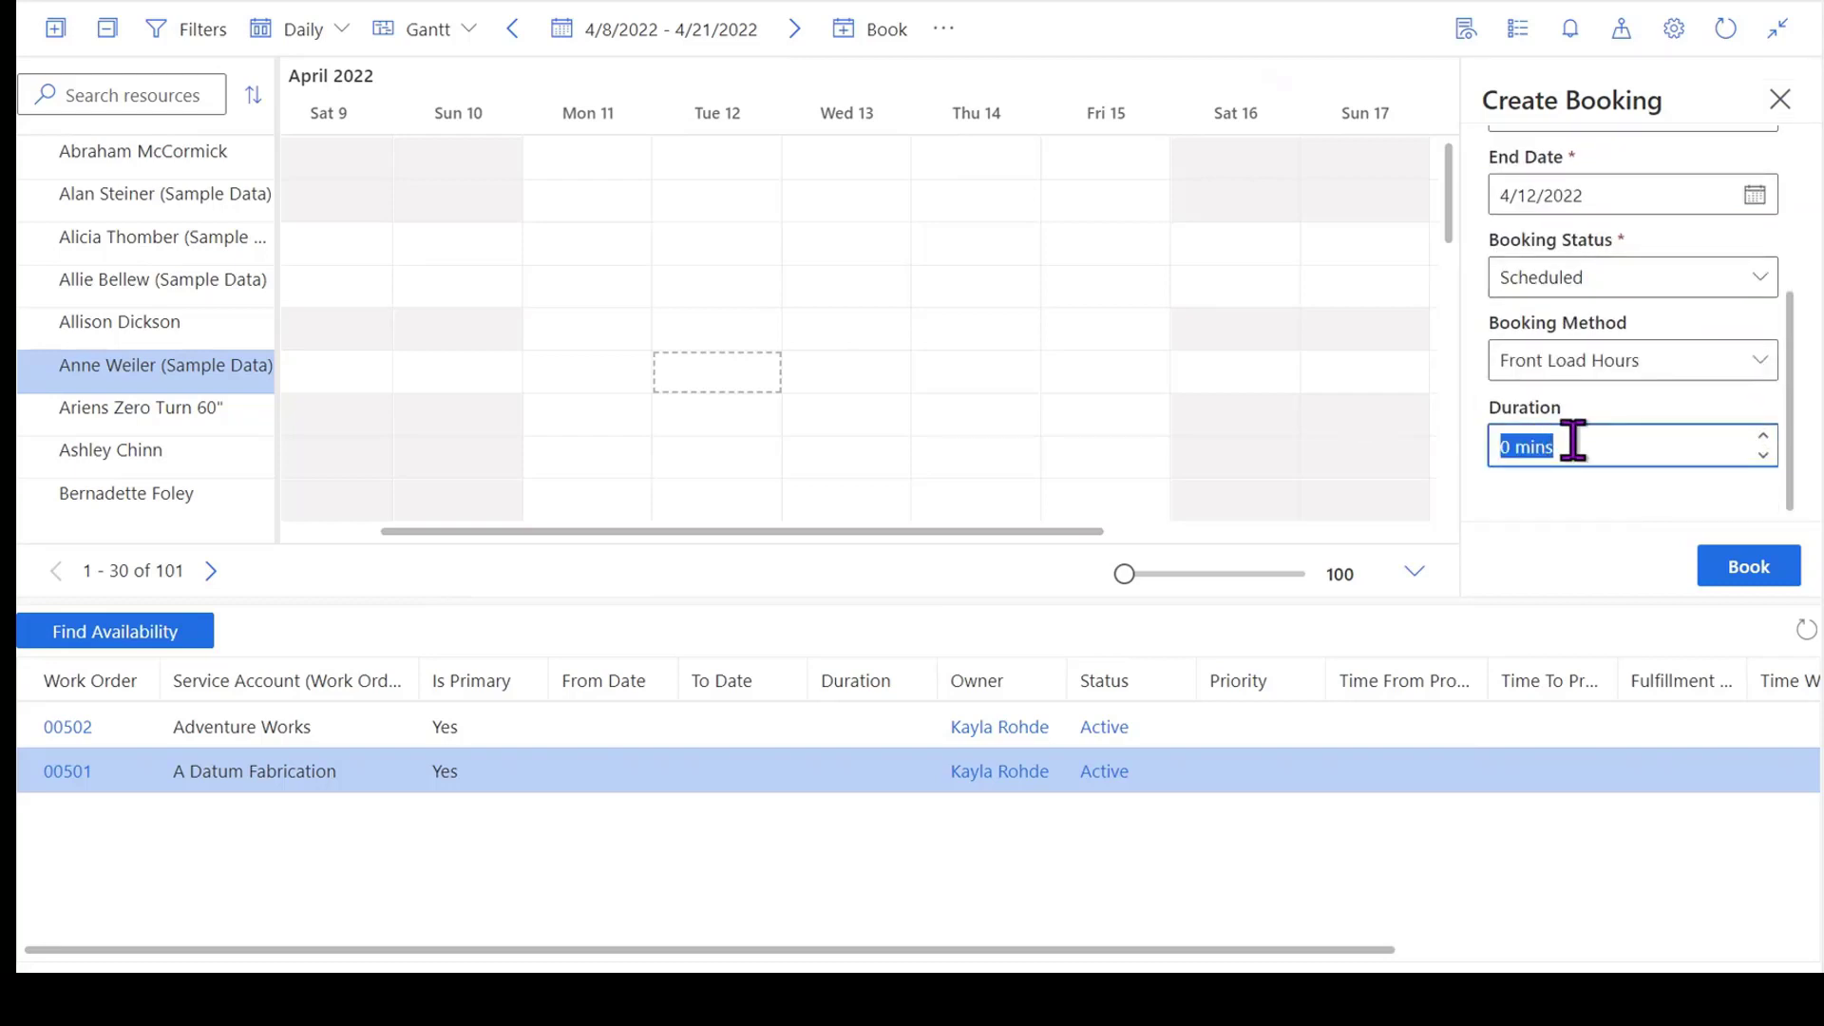
type("60")
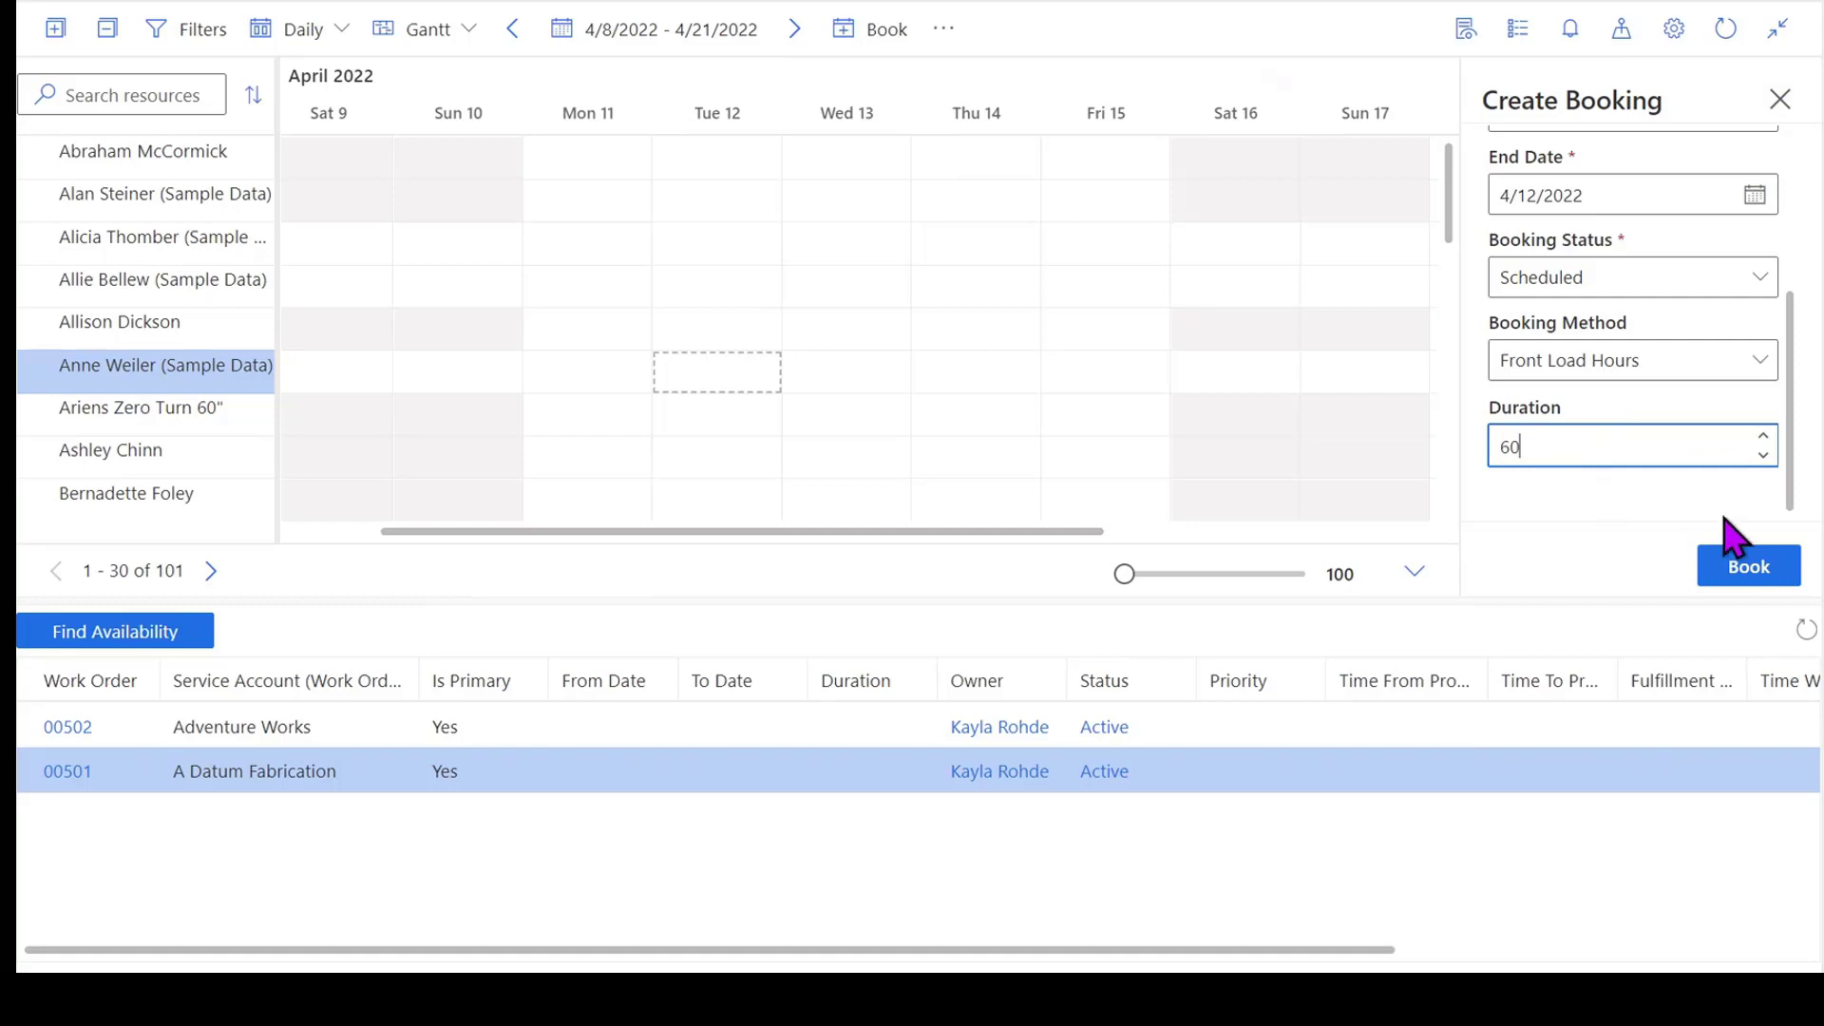
left_click(1759, 579)
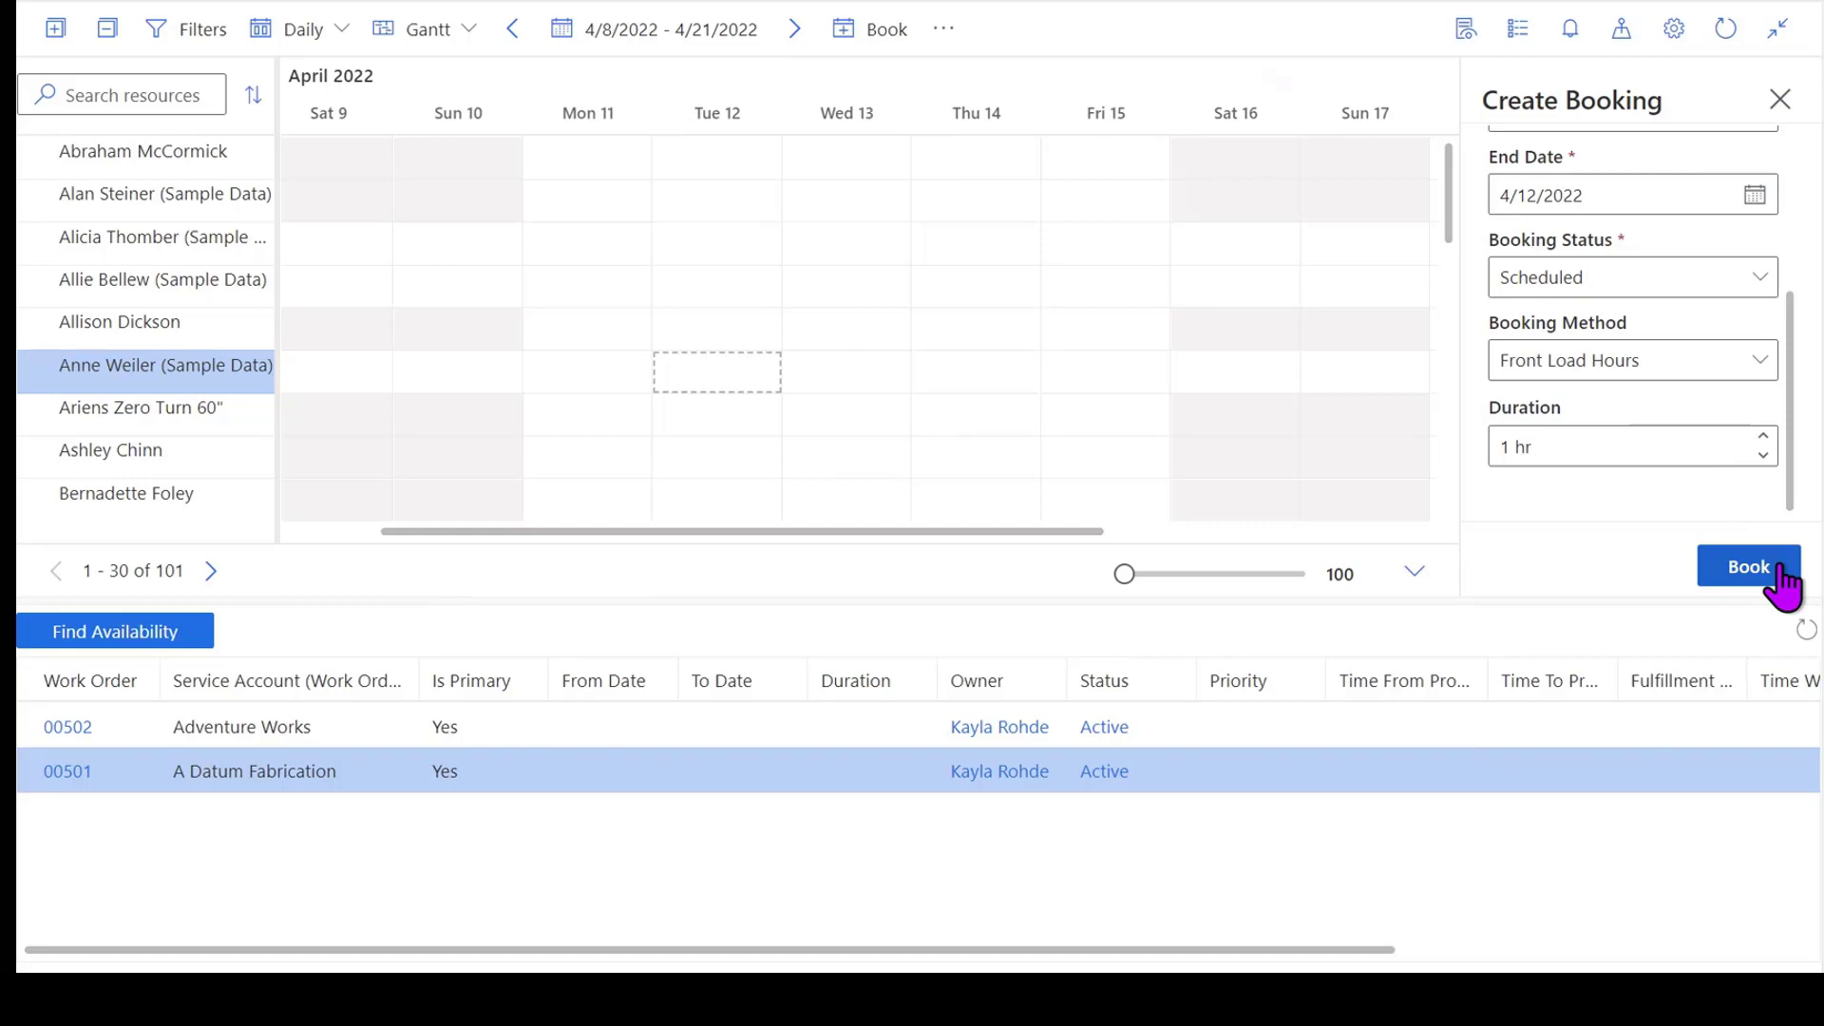
left_click(1758, 580)
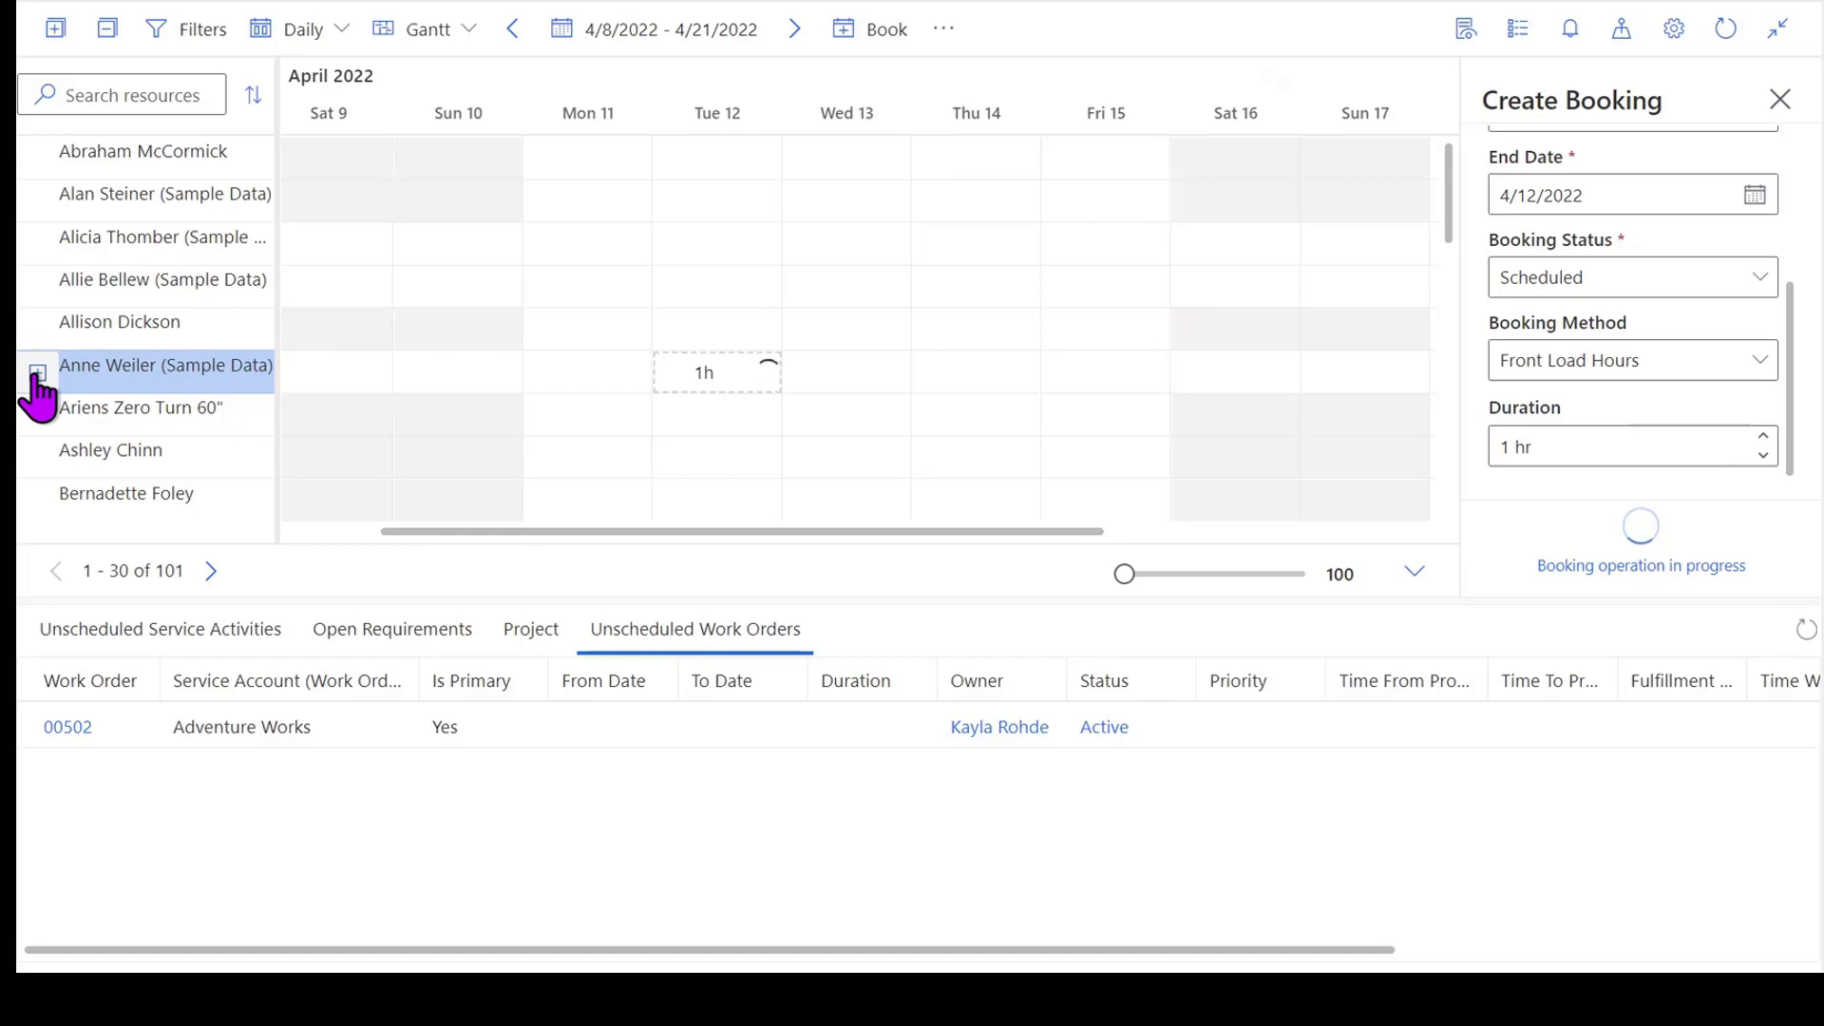
left_click(37, 372)
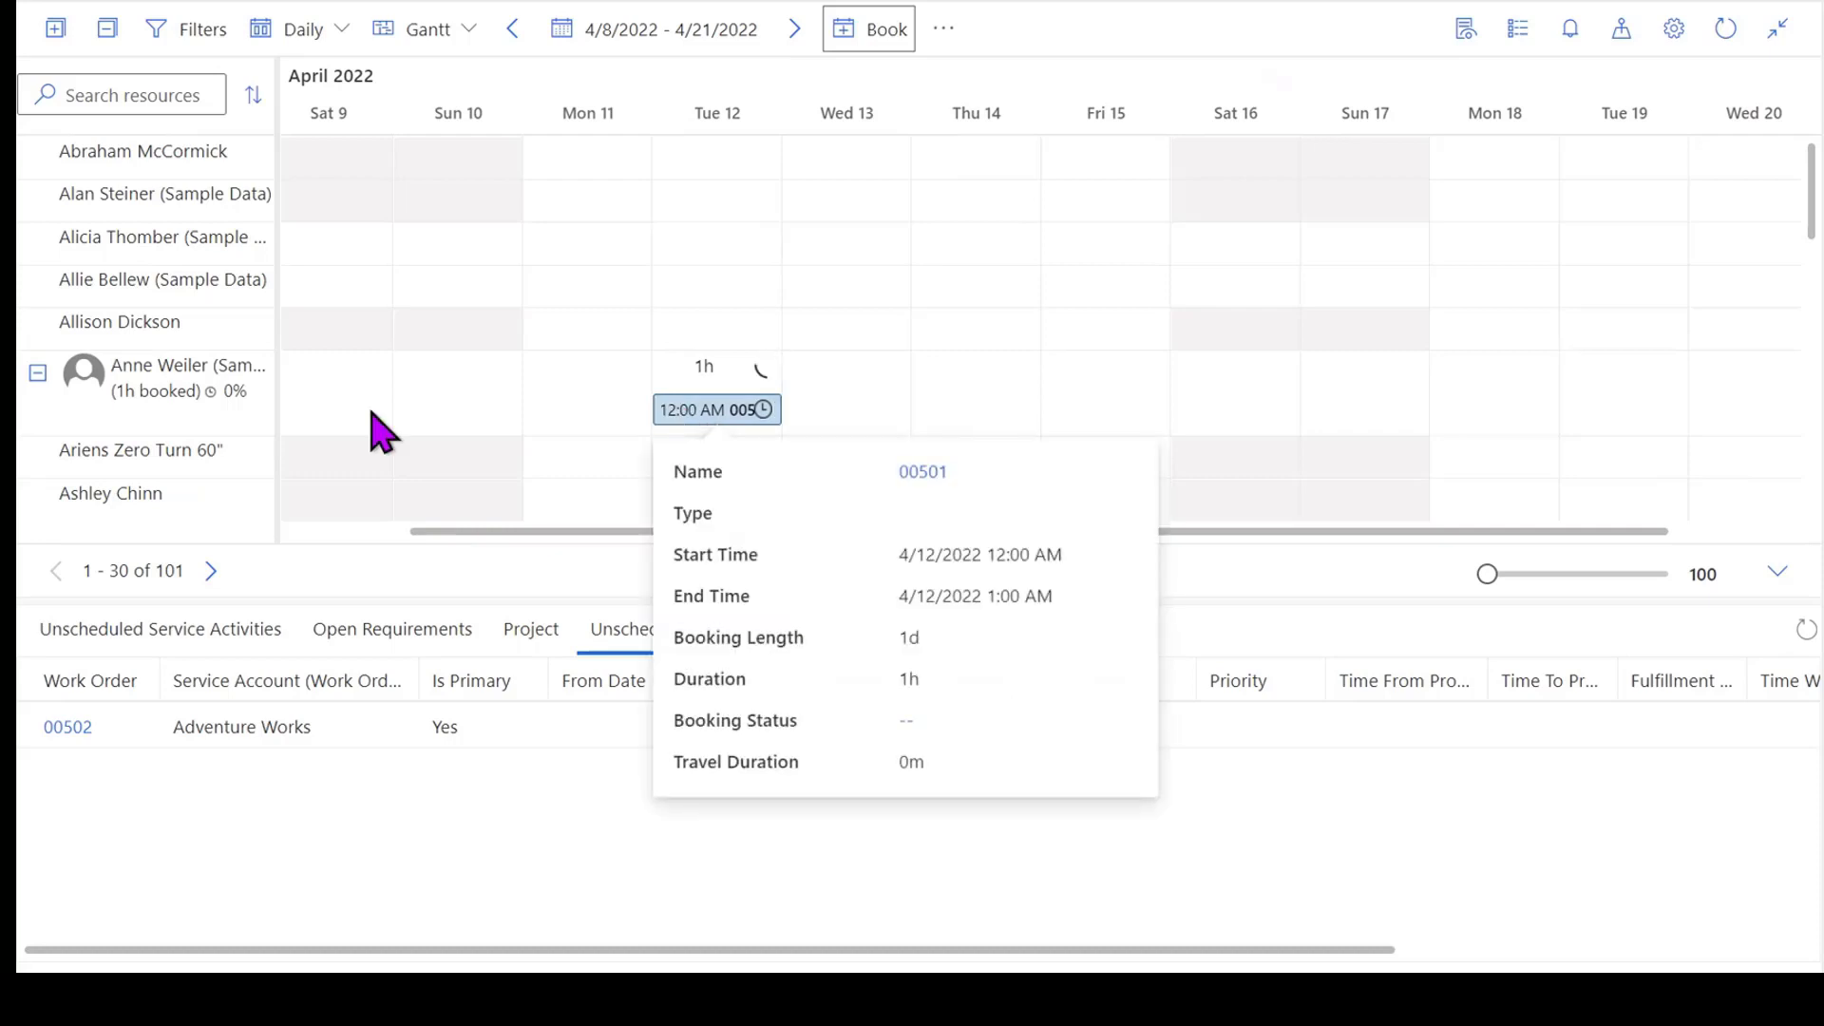
left_click(340, 30)
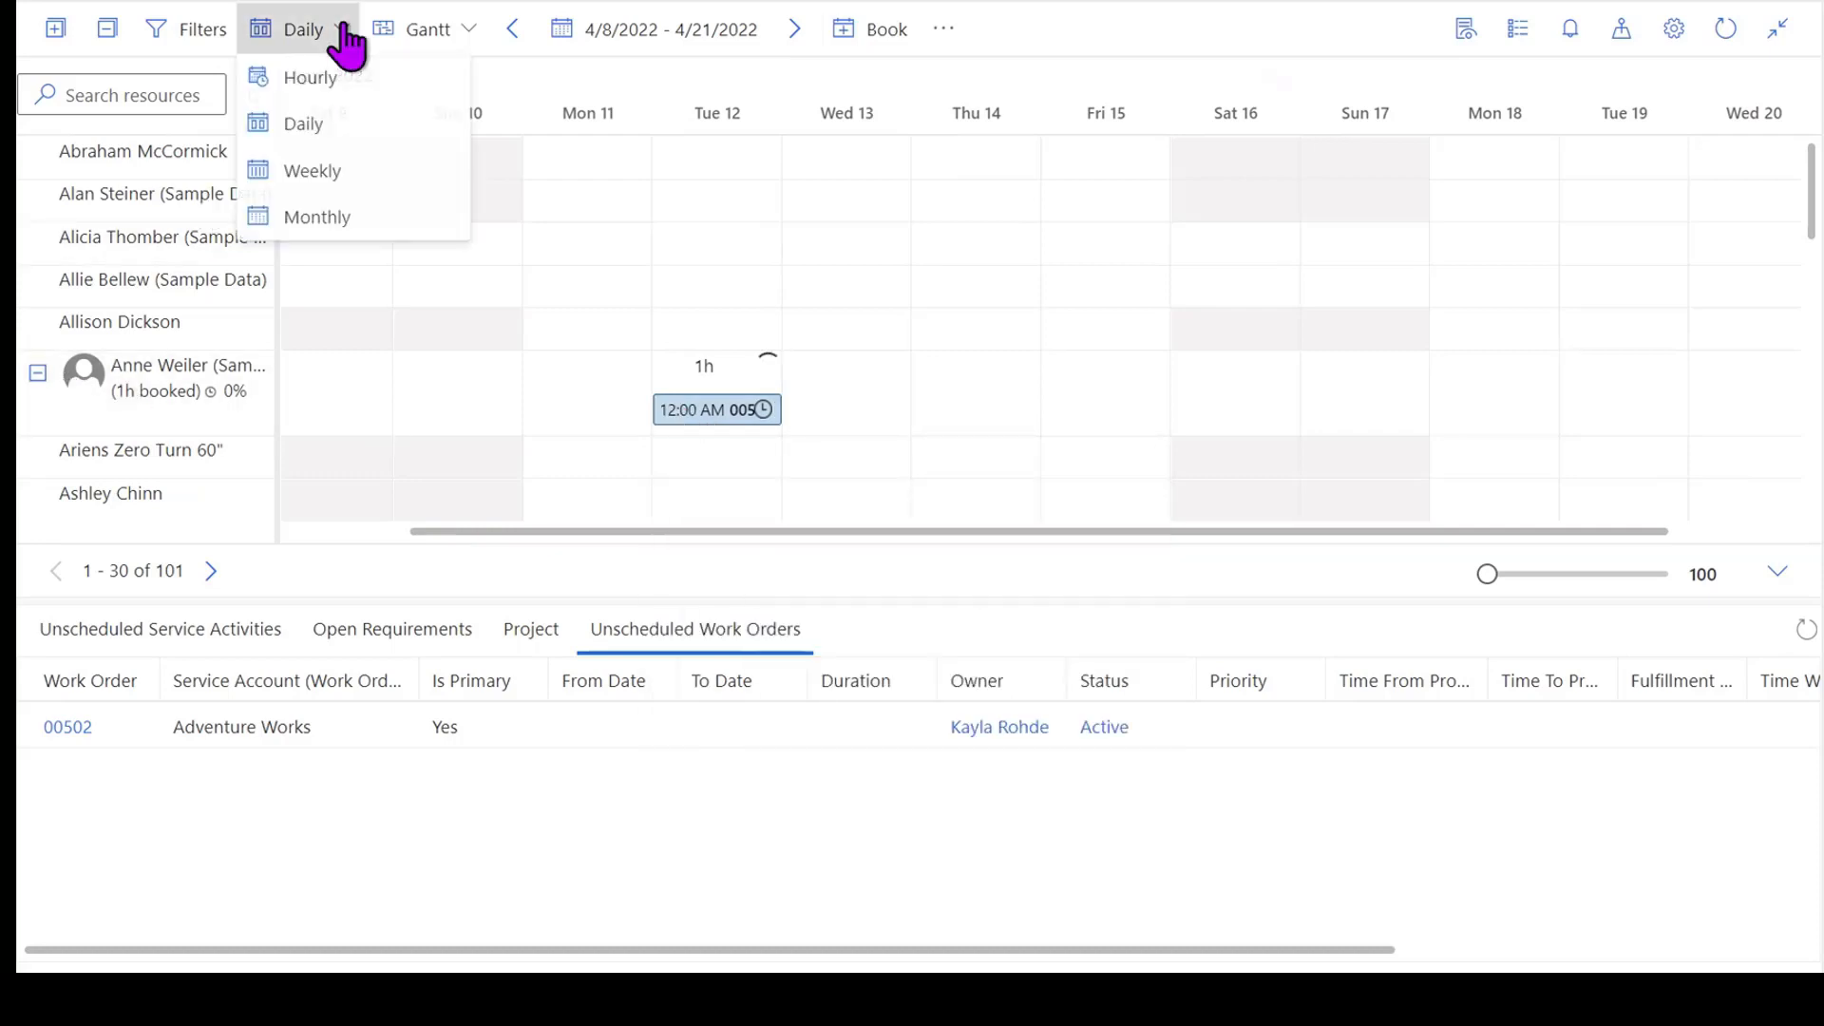
left_click(347, 117)
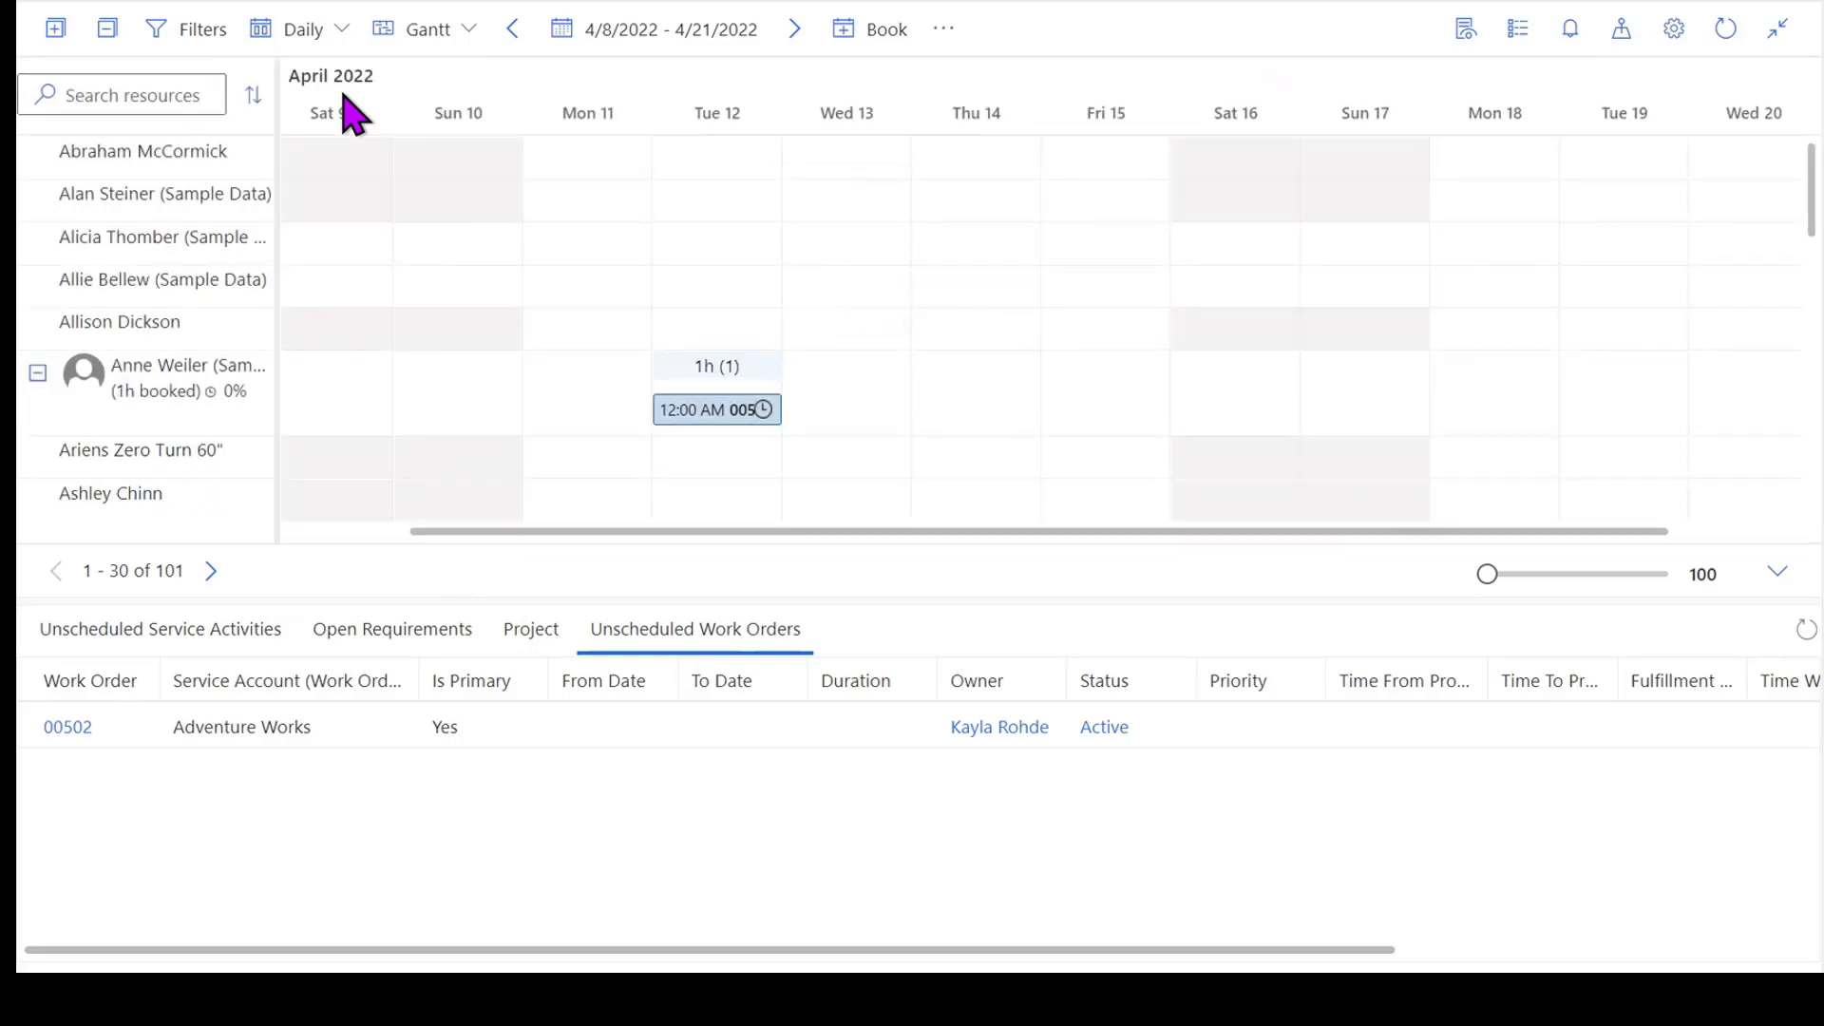
left_click(280, 31)
left_click(320, 84)
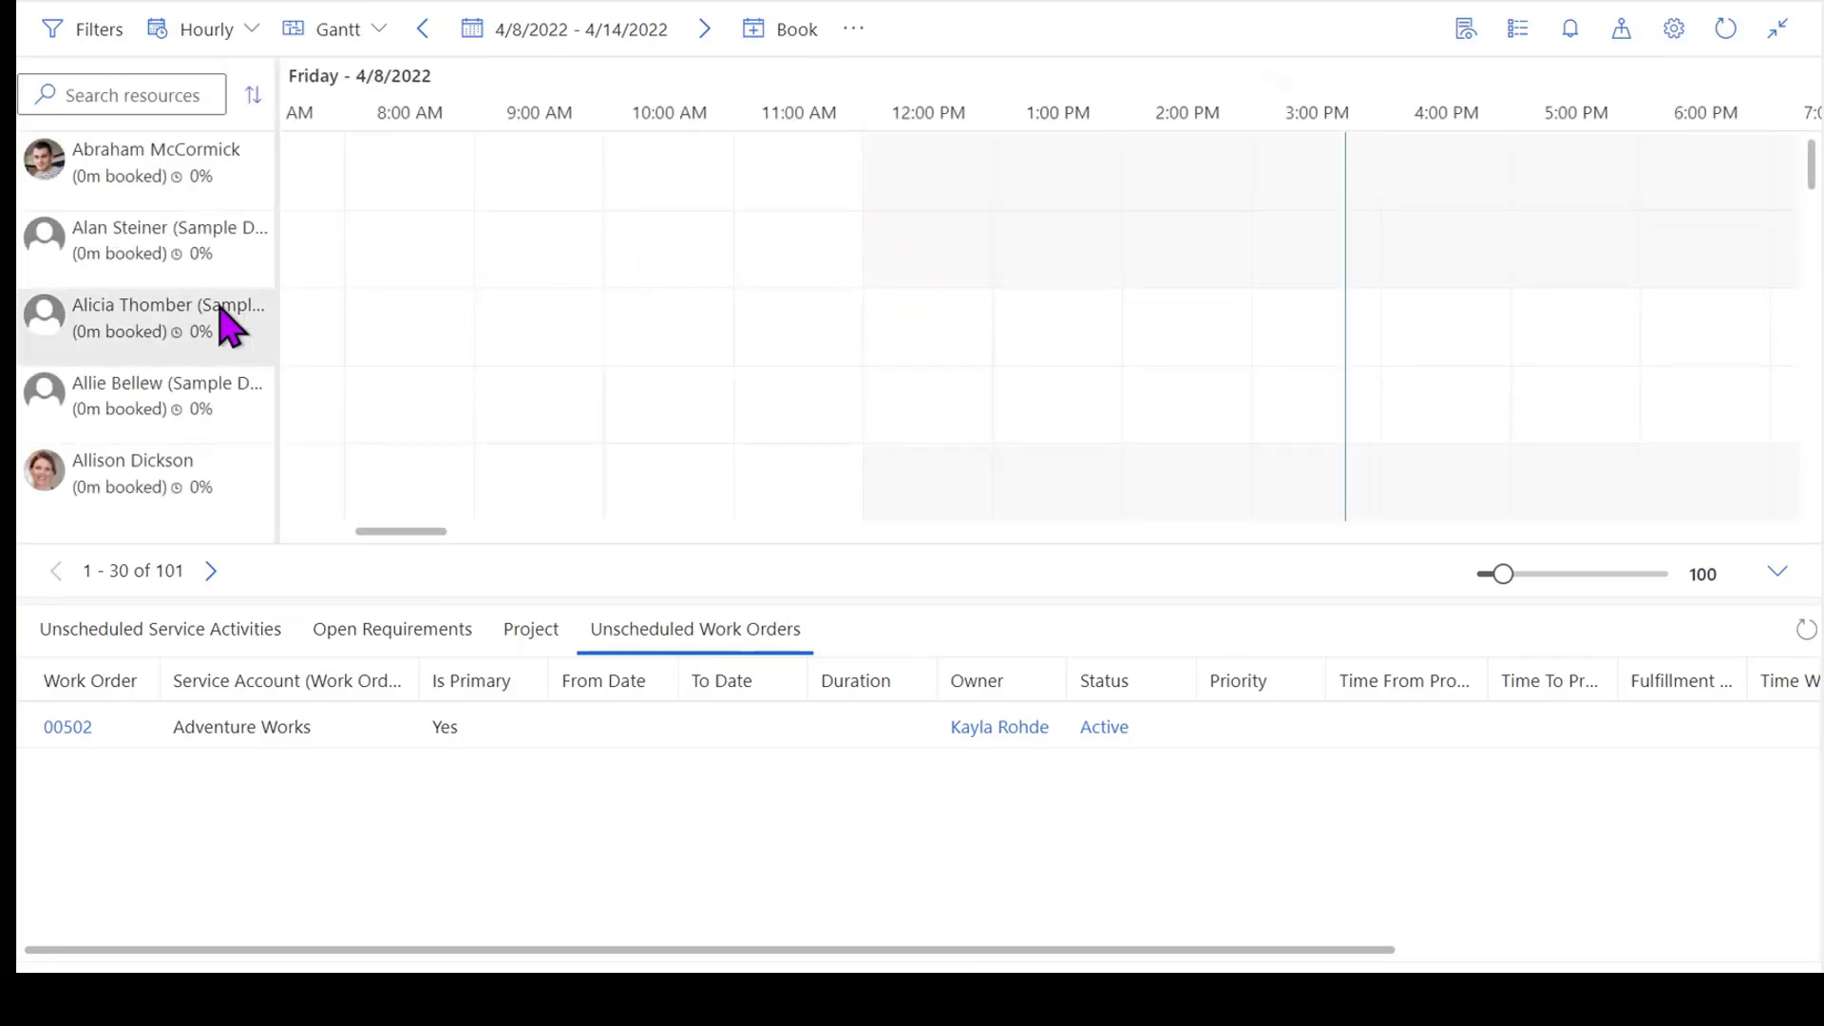
scroll(228, 323, "down", 1)
scroll(221, 305, "down", 1)
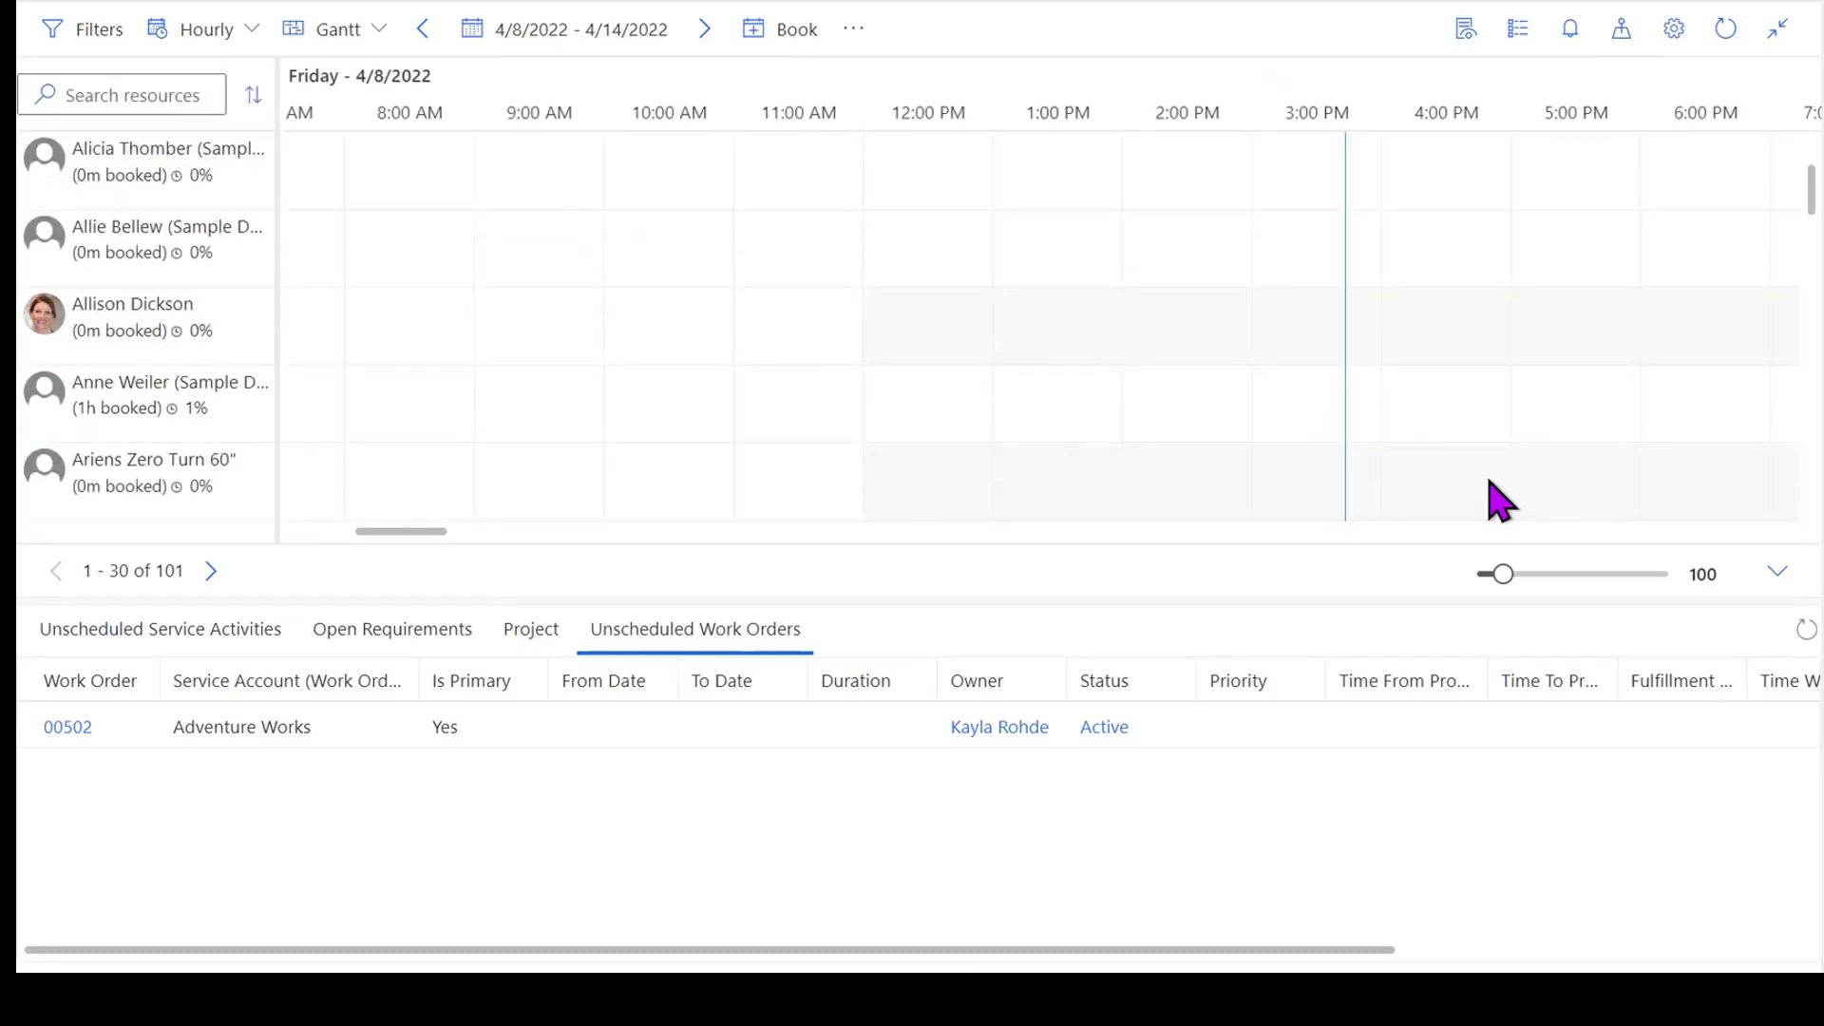
left_click_drag(439, 532, 1184, 478)
mouse_move(1131, 430)
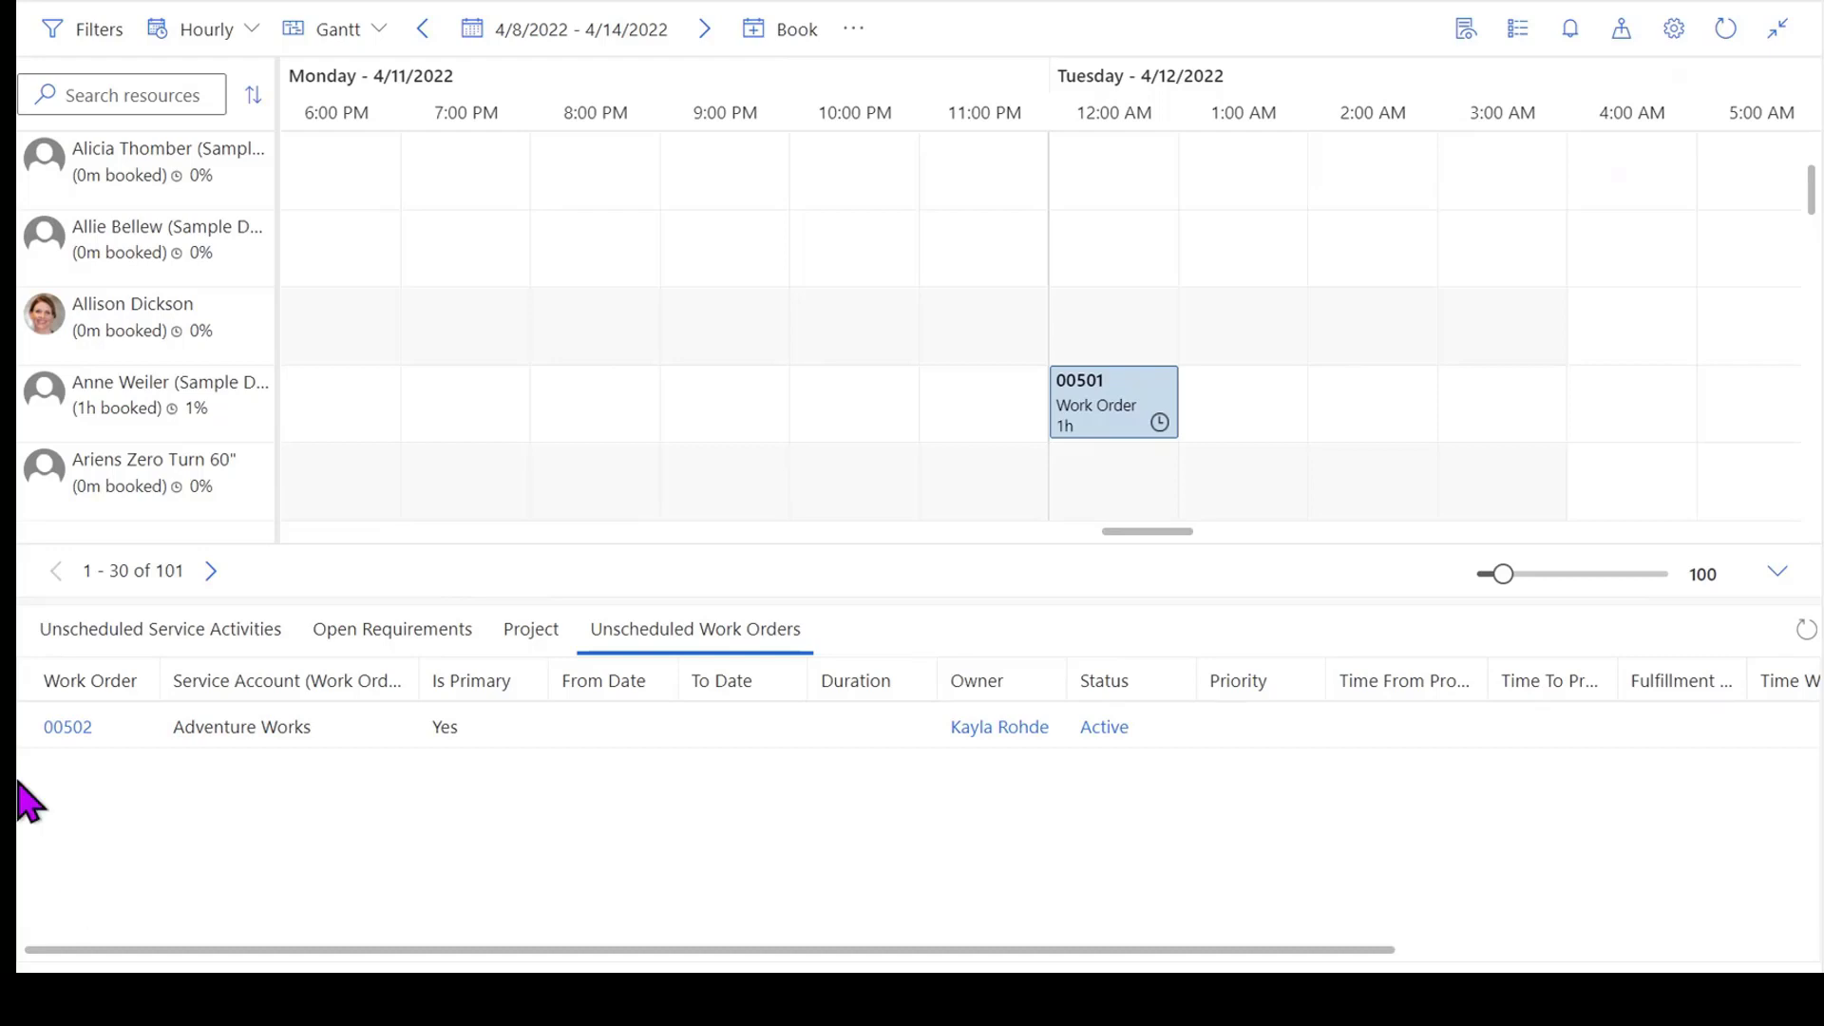
left_click(243, 38)
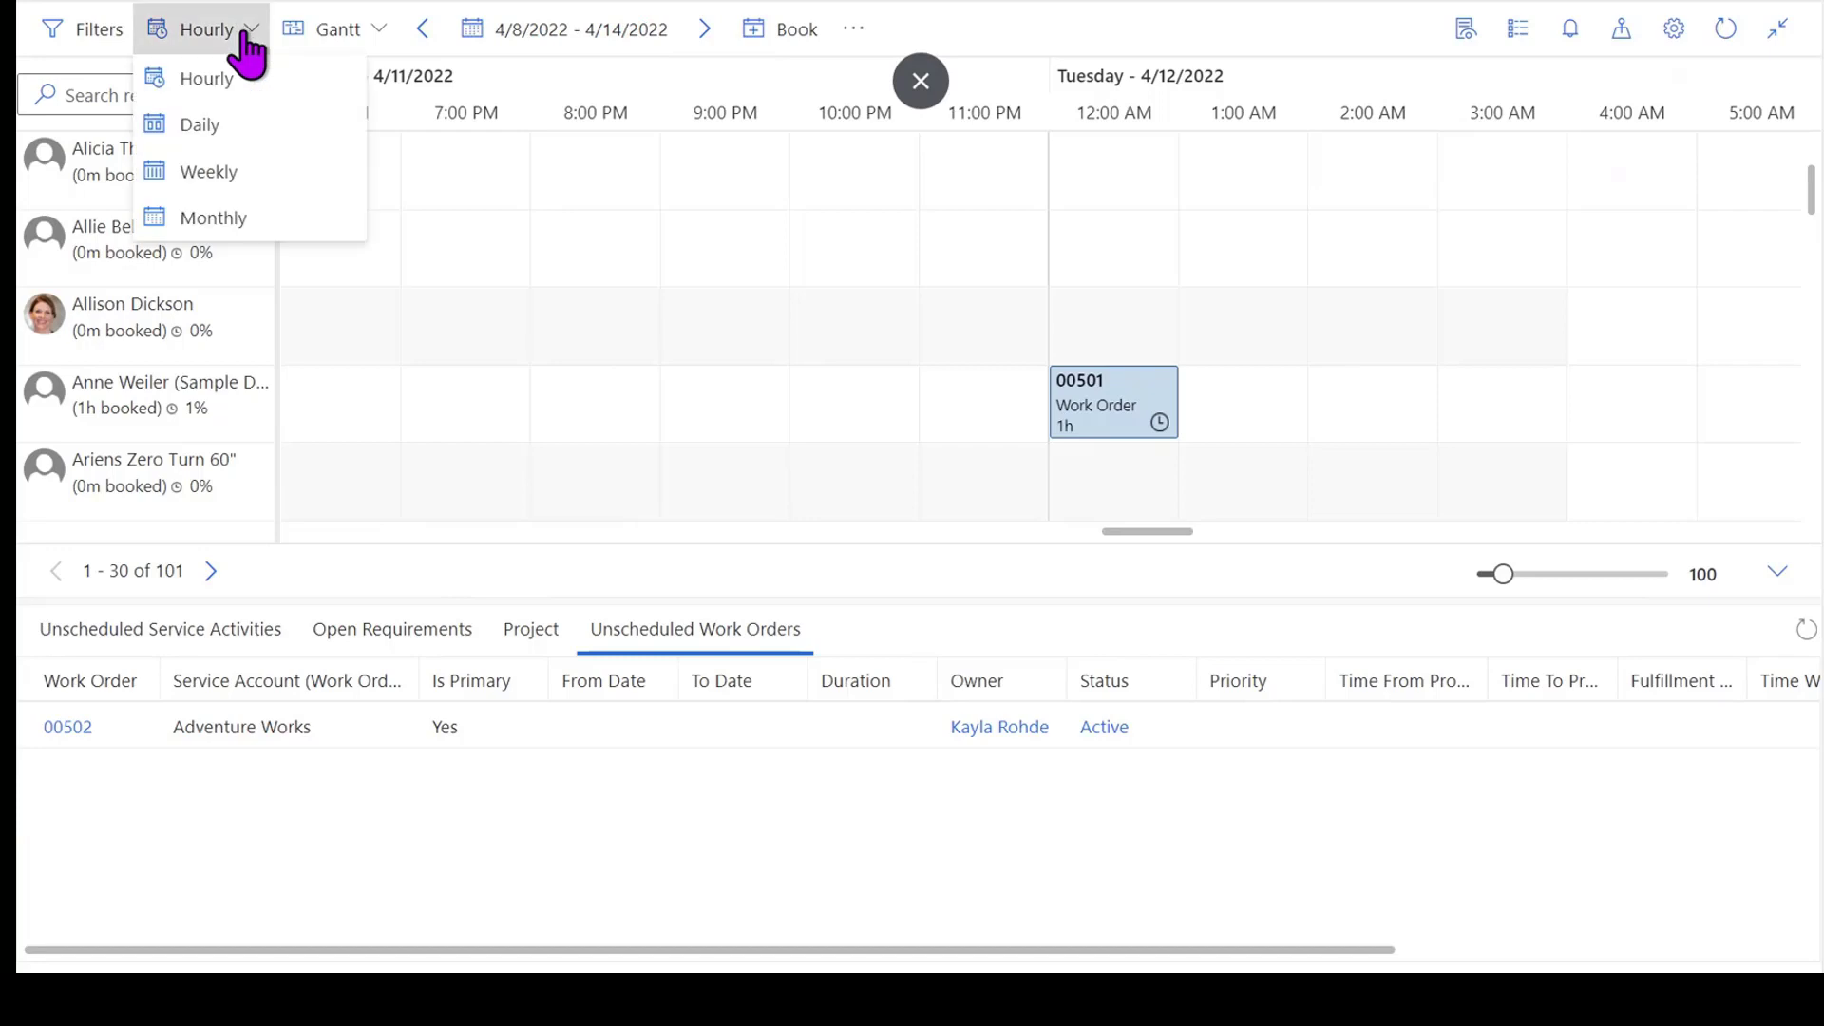
left_click(259, 133)
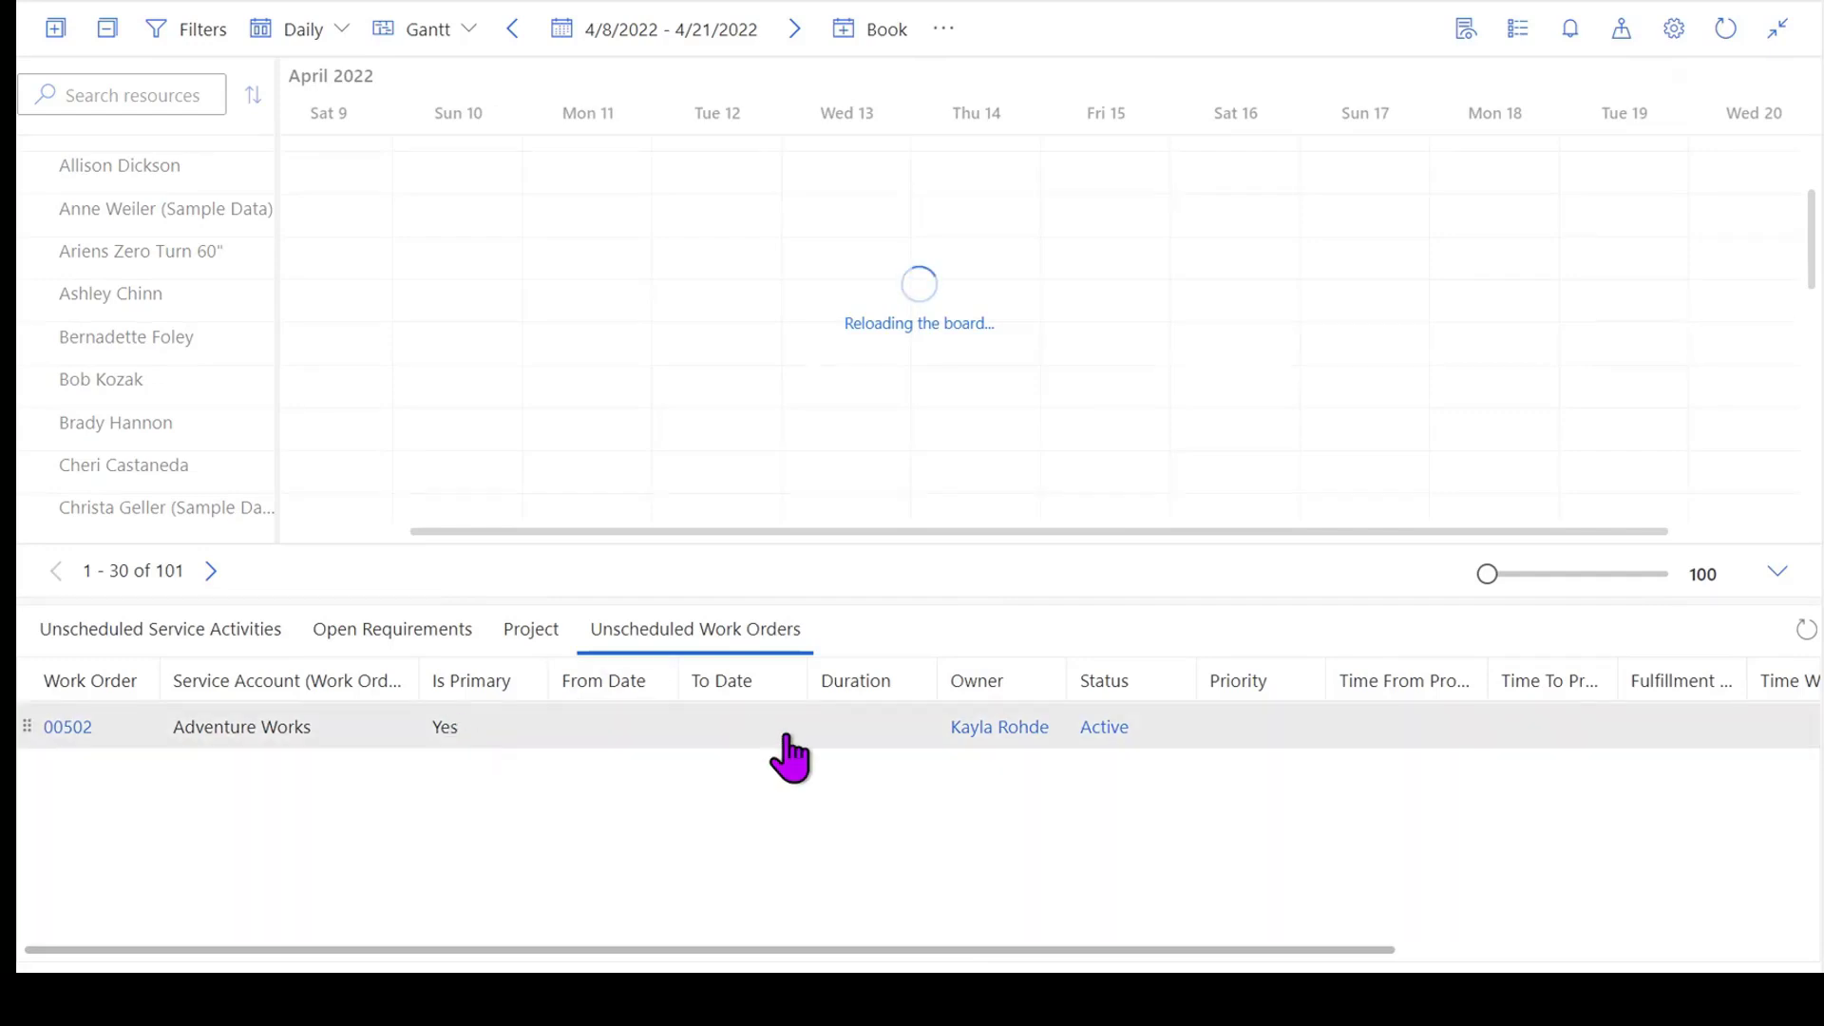
Step: Select work order 00502, run Find Availability, and keep the results in List view
left_click(827, 745)
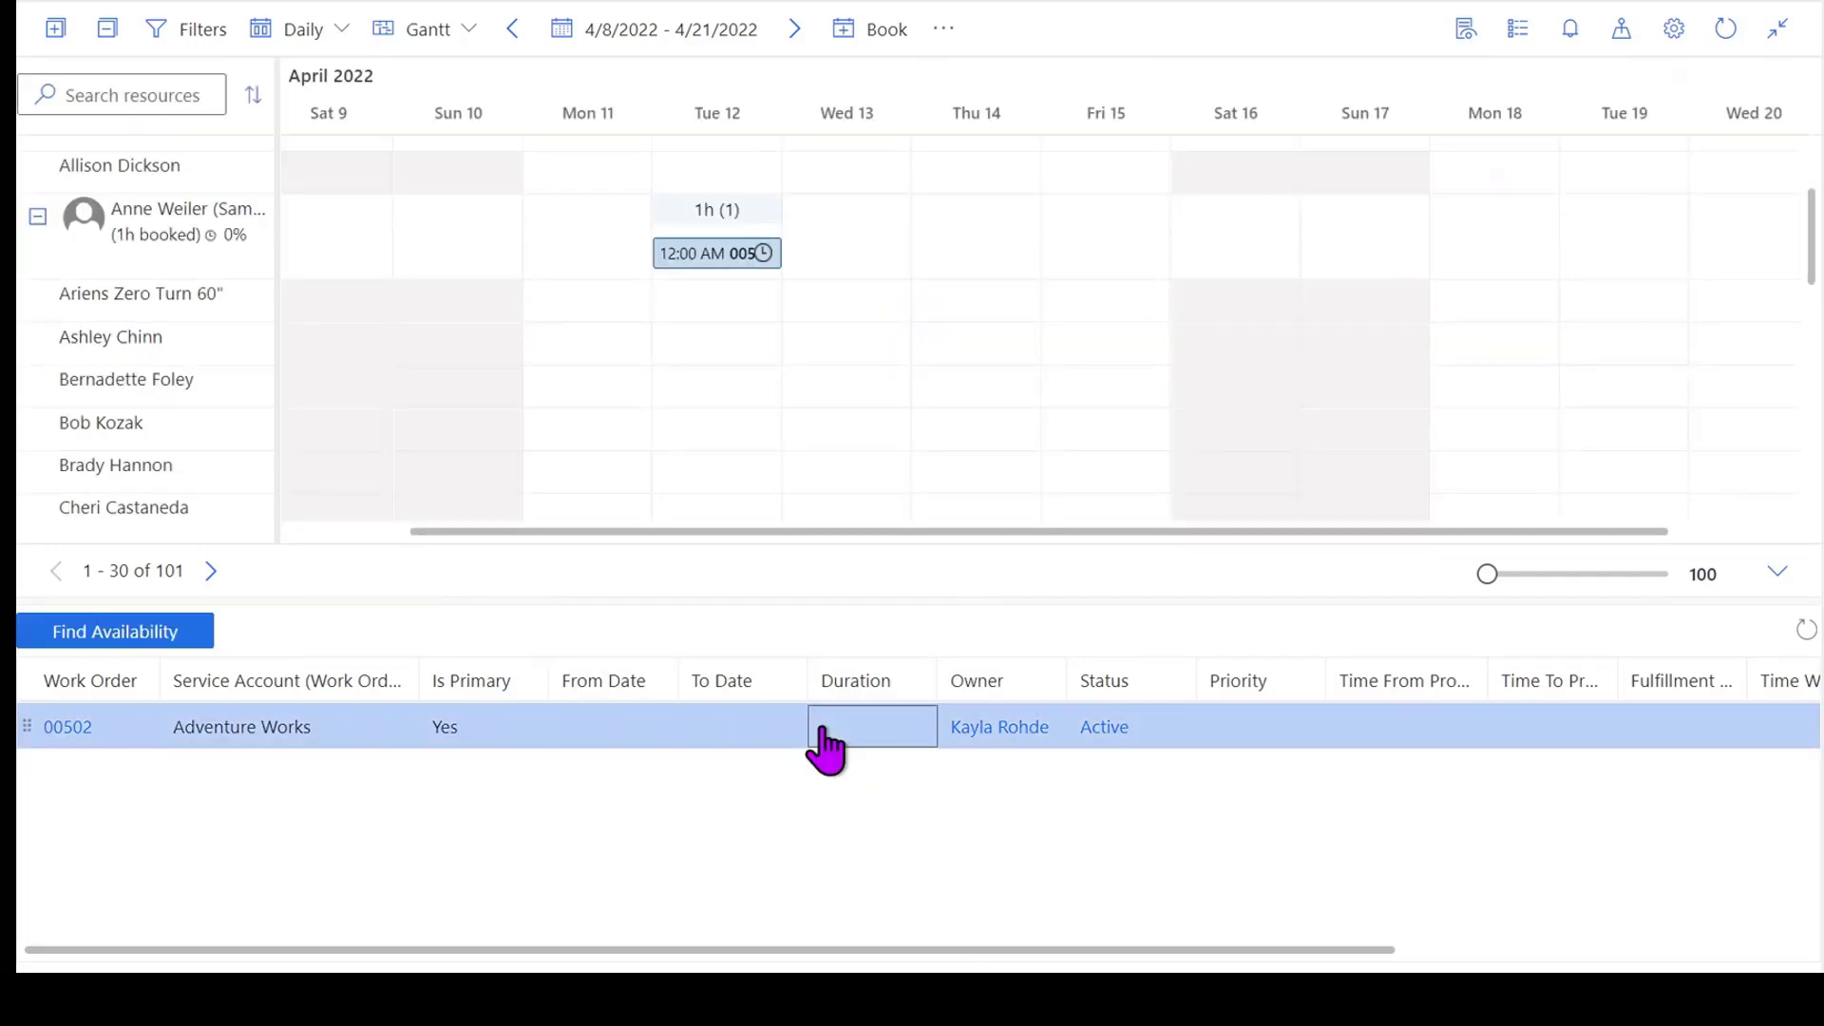
left_click(113, 655)
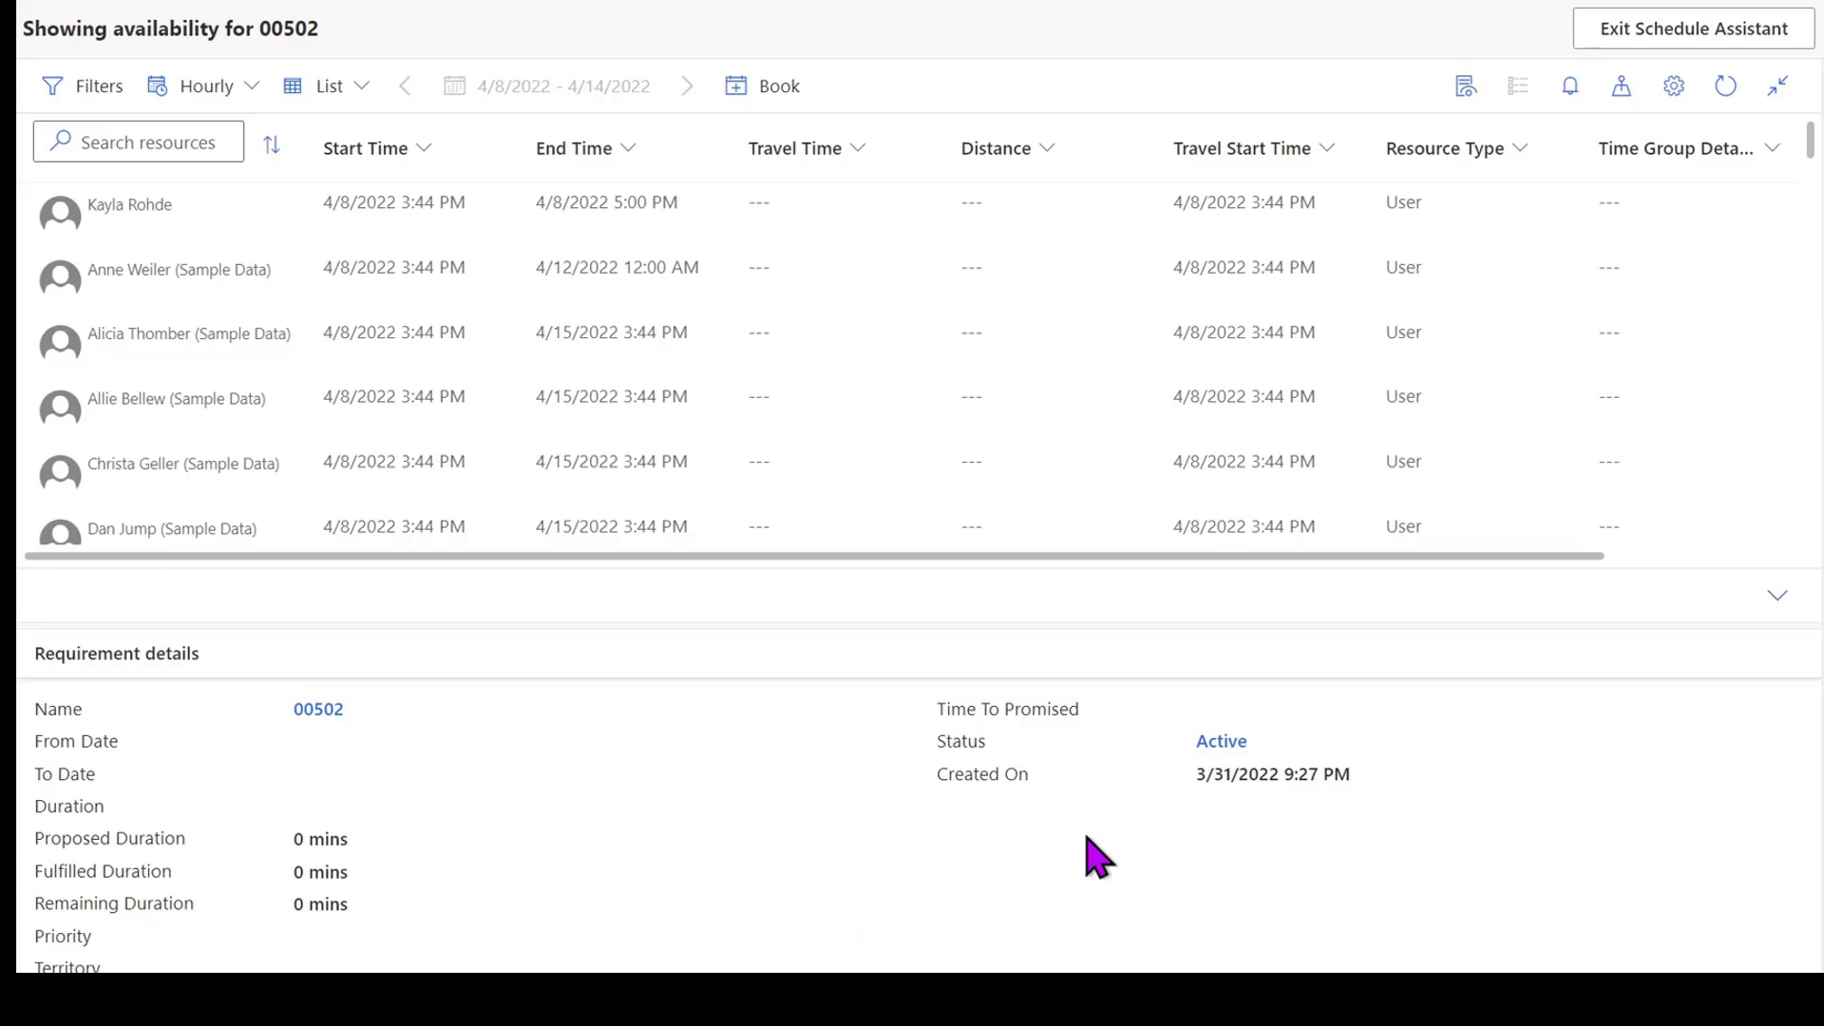
left_click(356, 100)
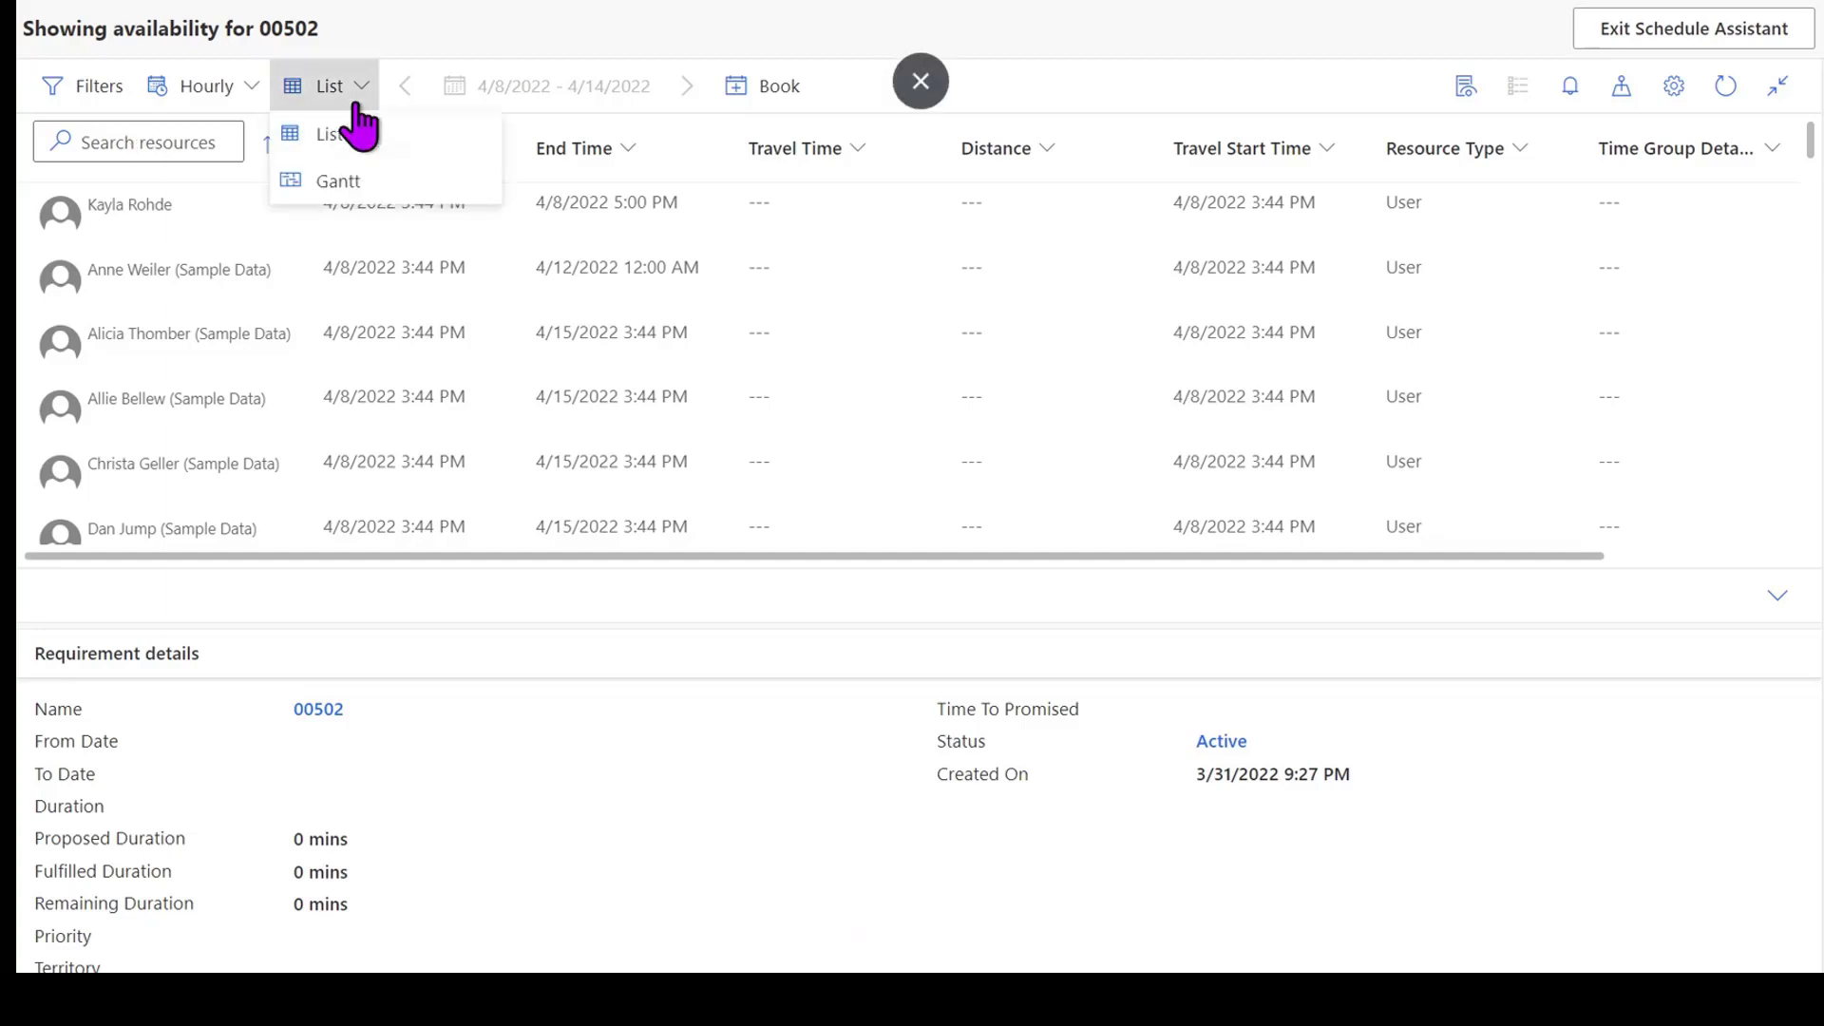
left_click(463, 76)
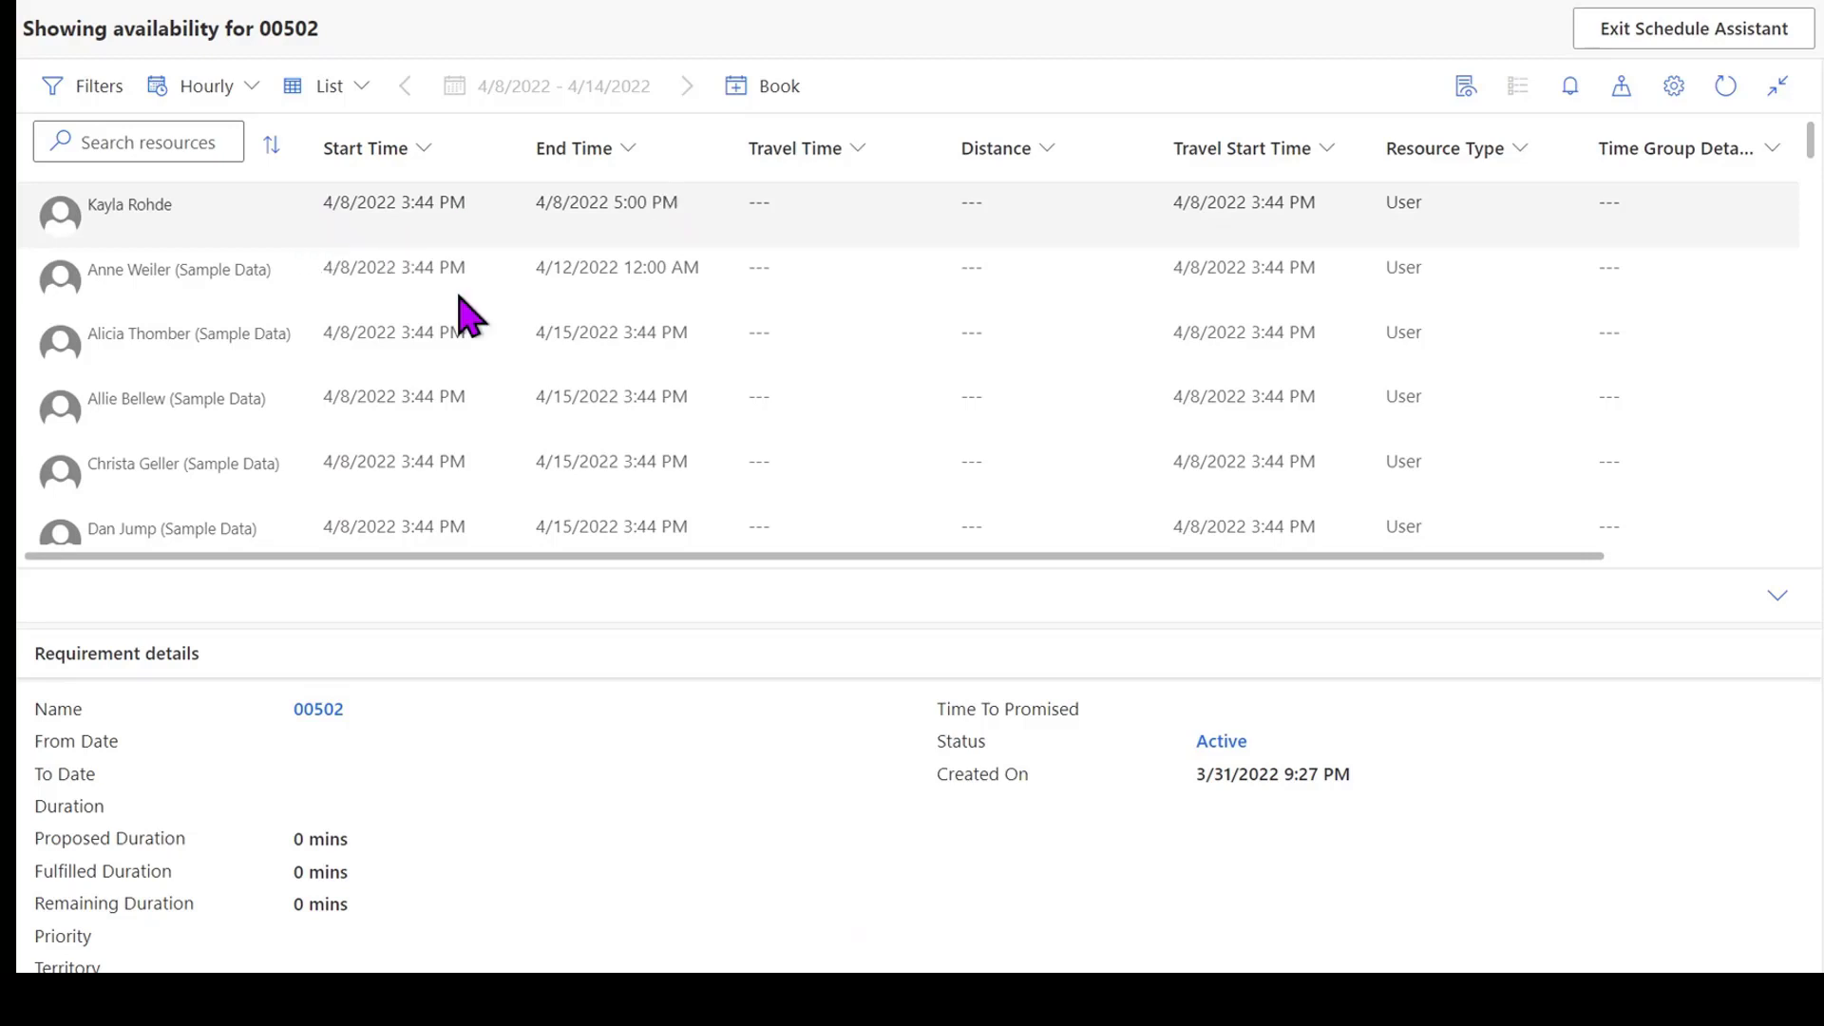
scroll(437, 518, "down", 10)
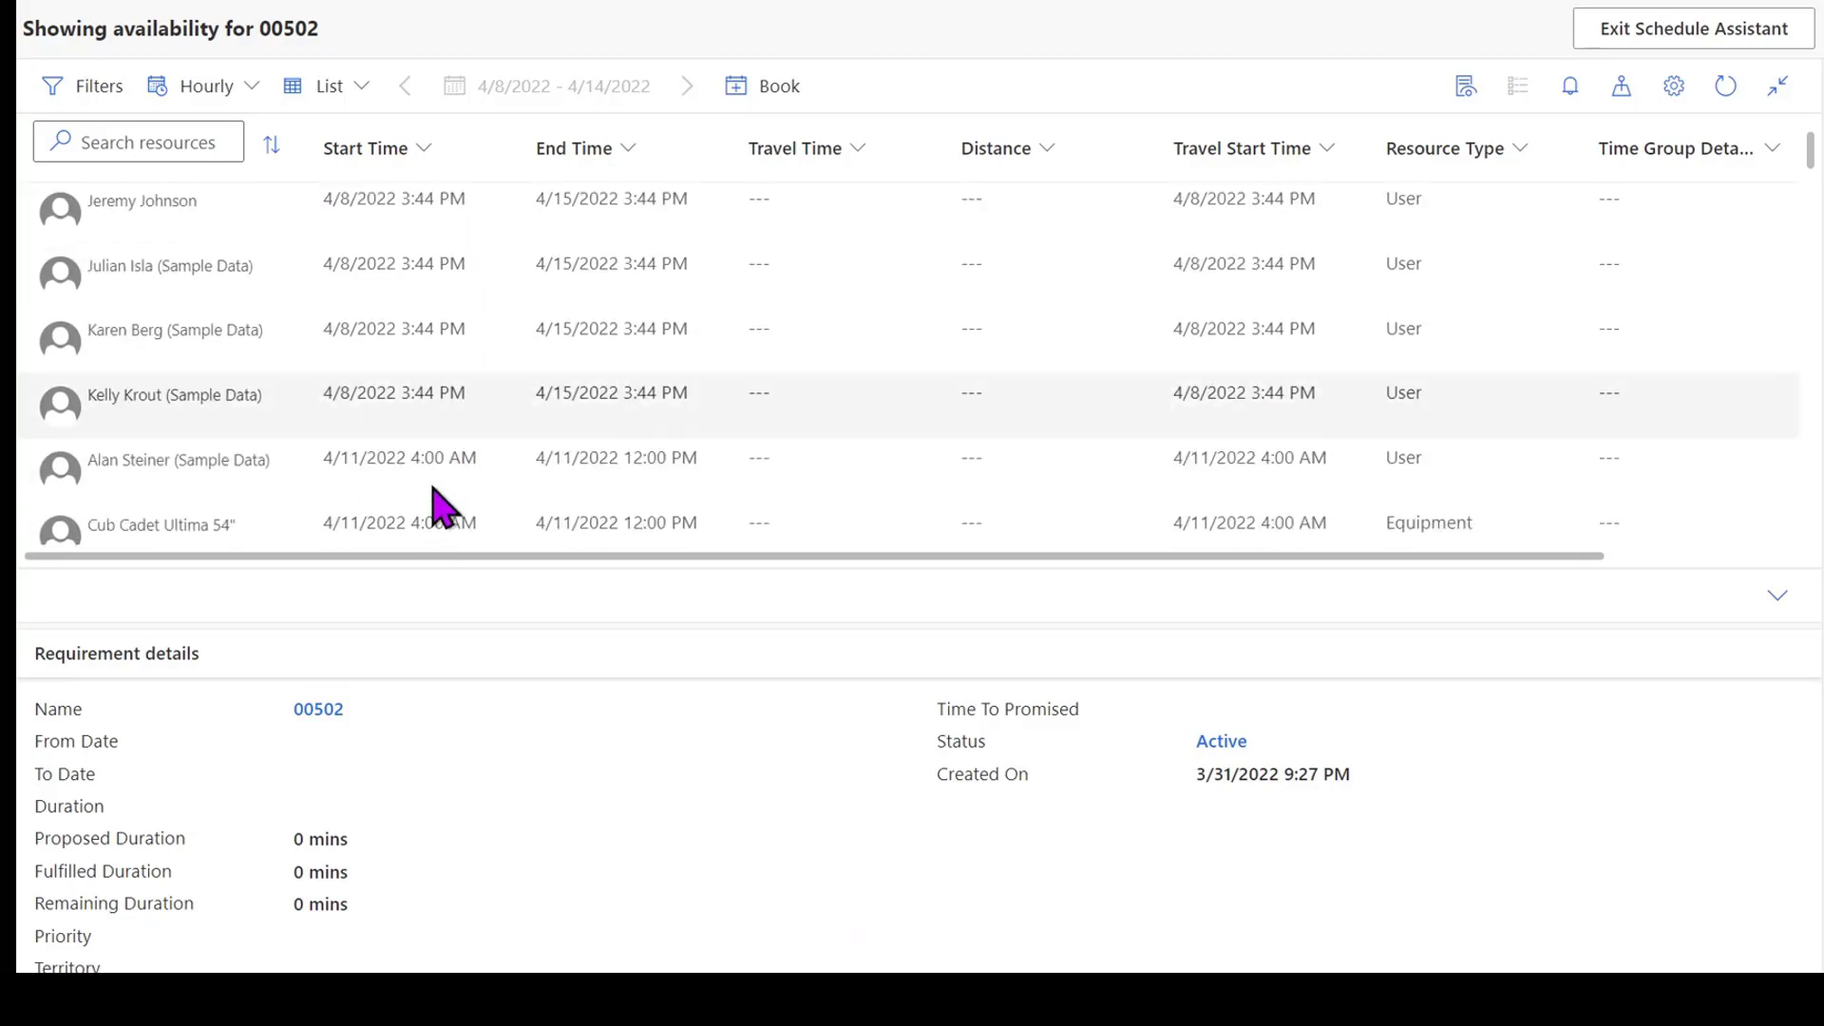
scroll(439, 502, "down", 5)
scroll(445, 500, "up", 7)
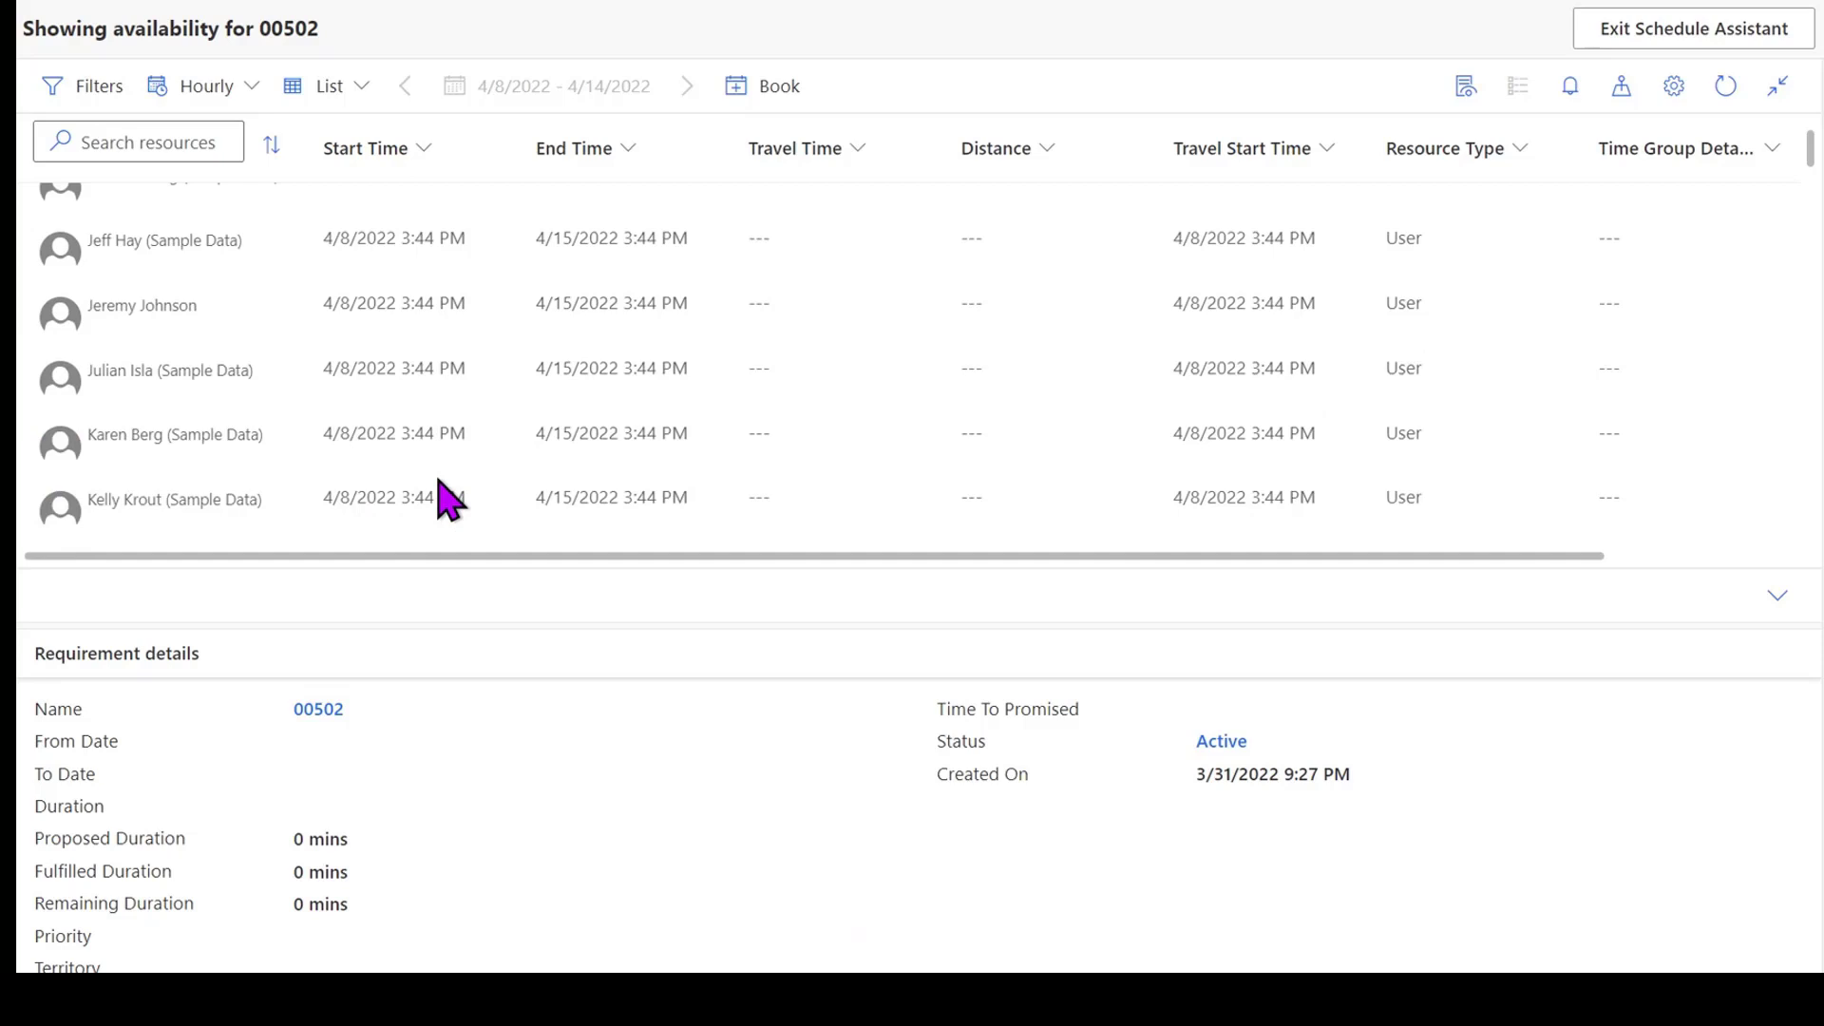
scroll(447, 499, "up", 8)
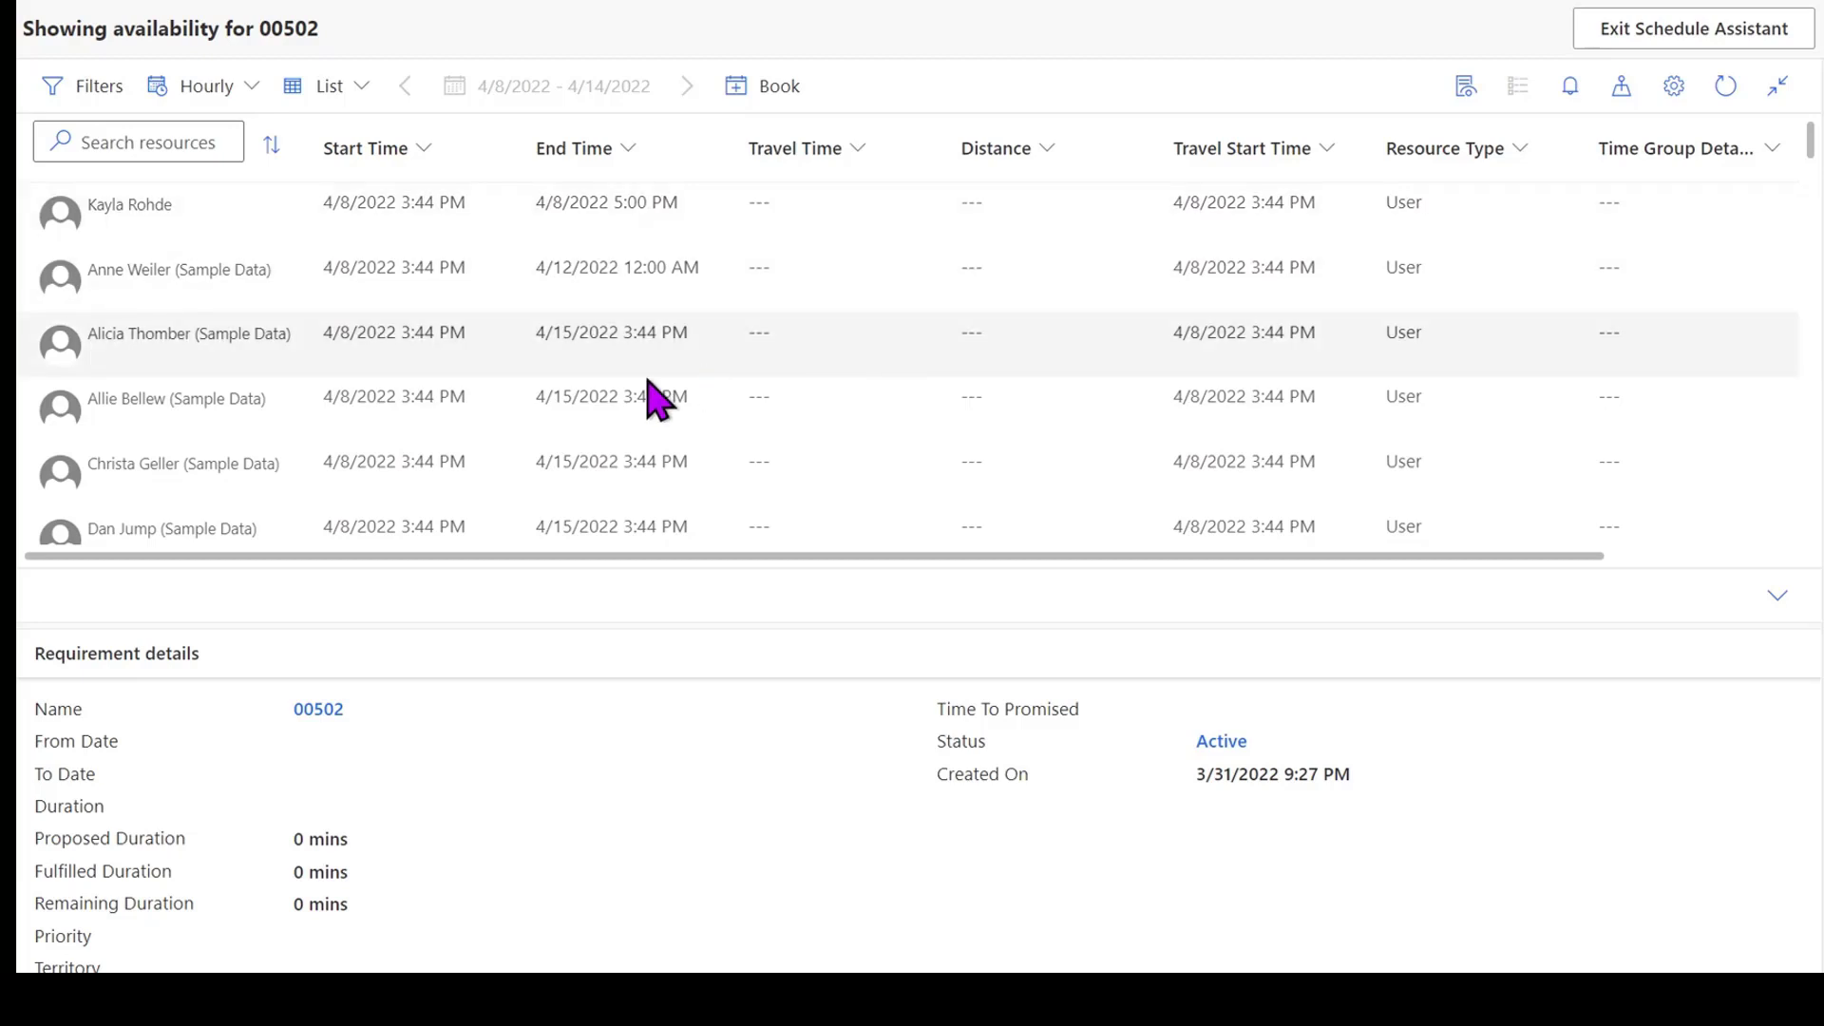
Step: Choose the third available resource, set estimated arrival to 6:30 PM, and Book & Exit
left_click(703, 359)
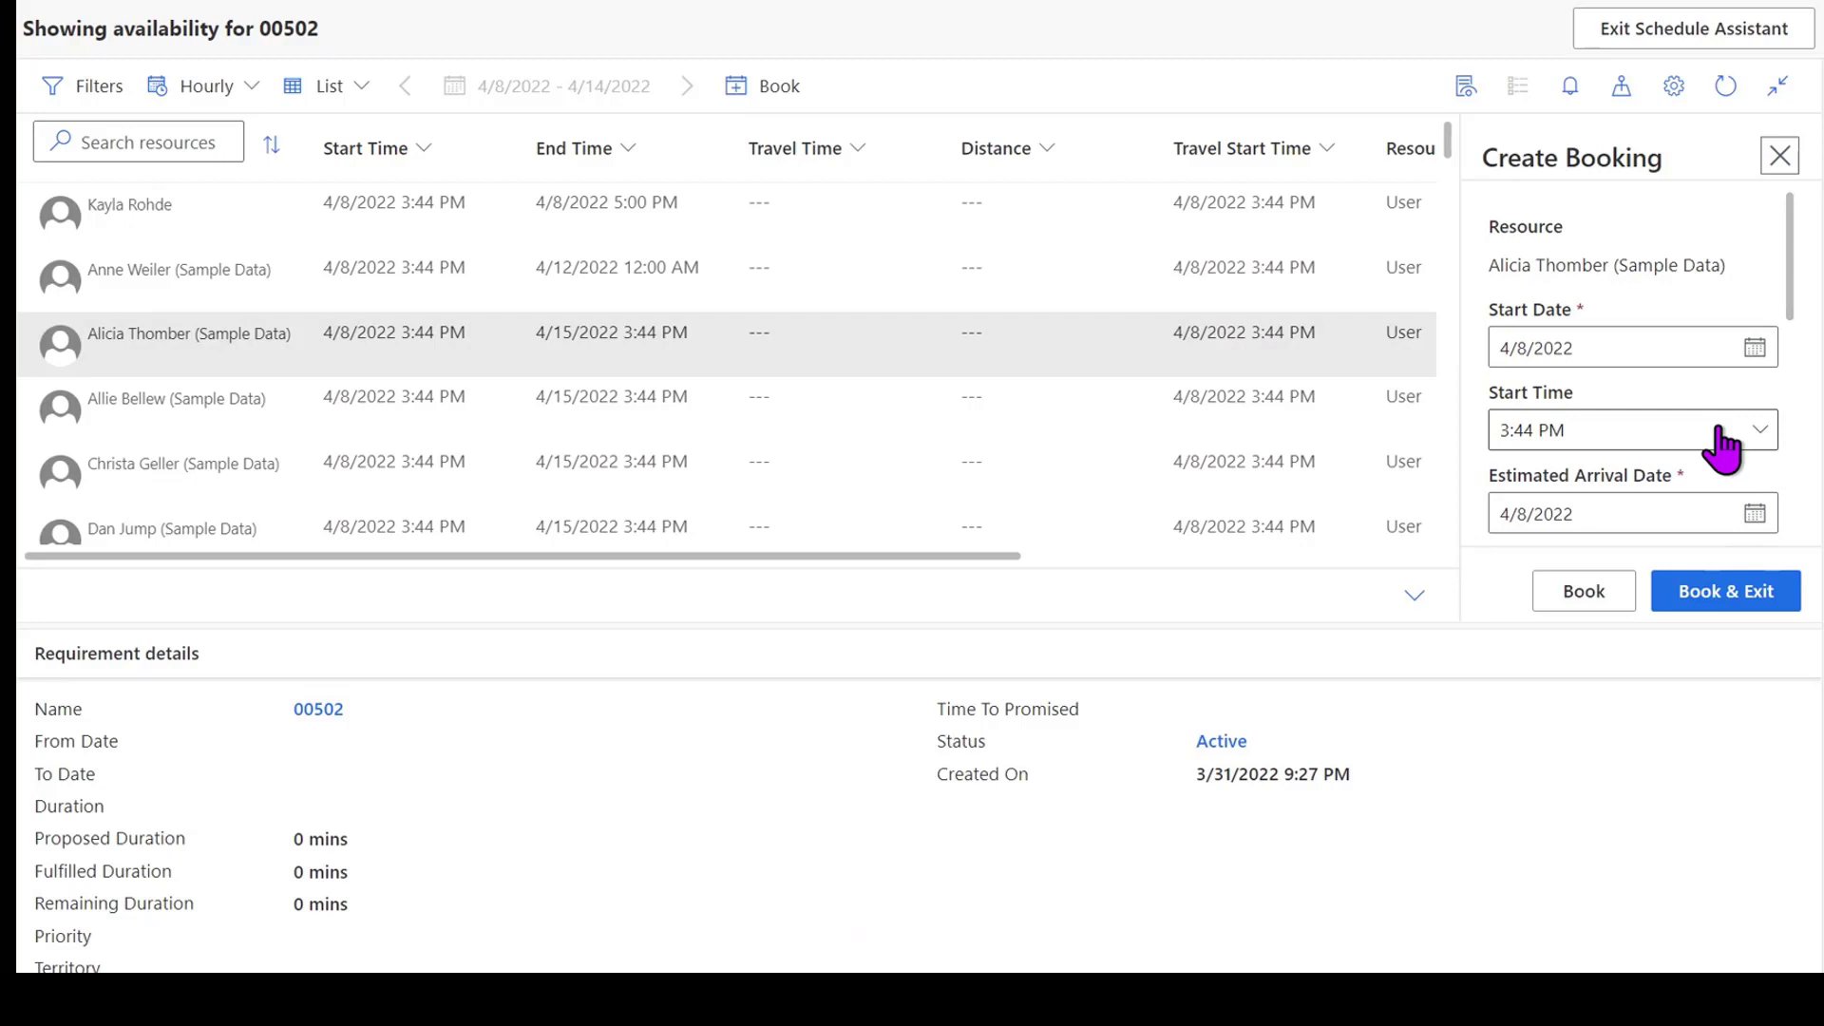
scroll(1723, 440, "down", 2)
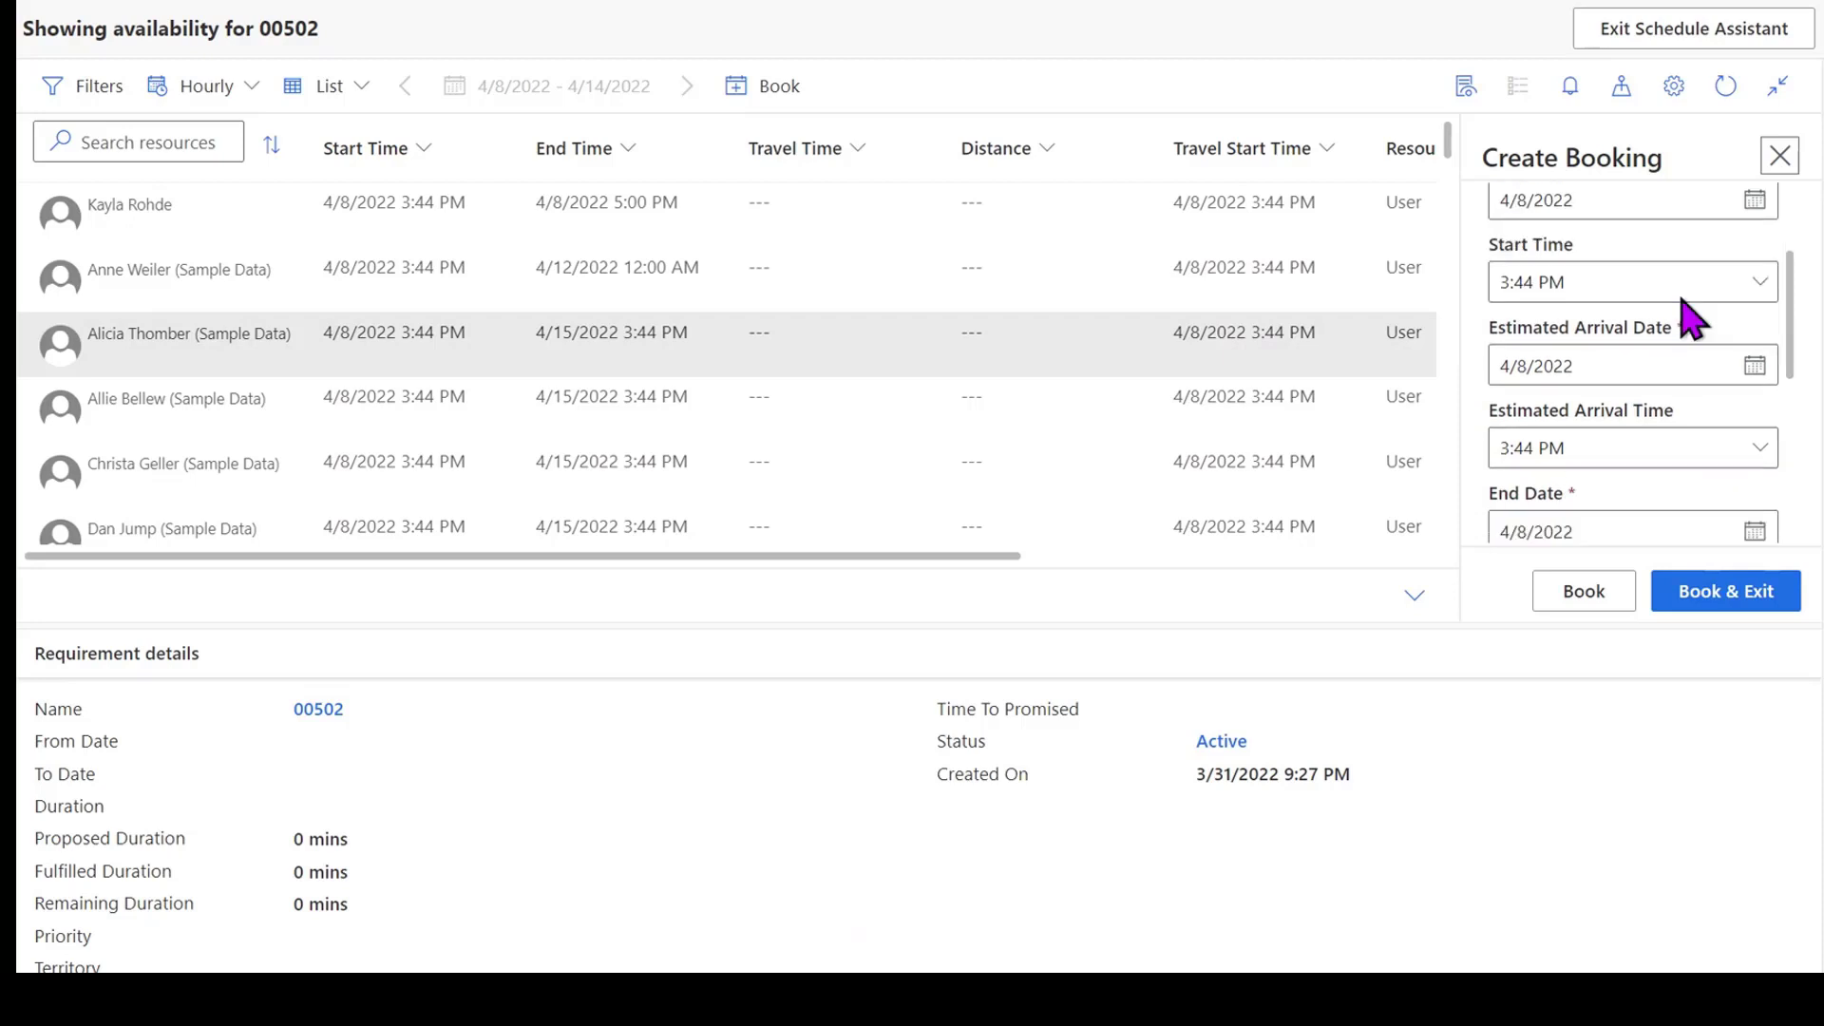
left_click(1761, 448)
scroll(1435, 580, "down", 3)
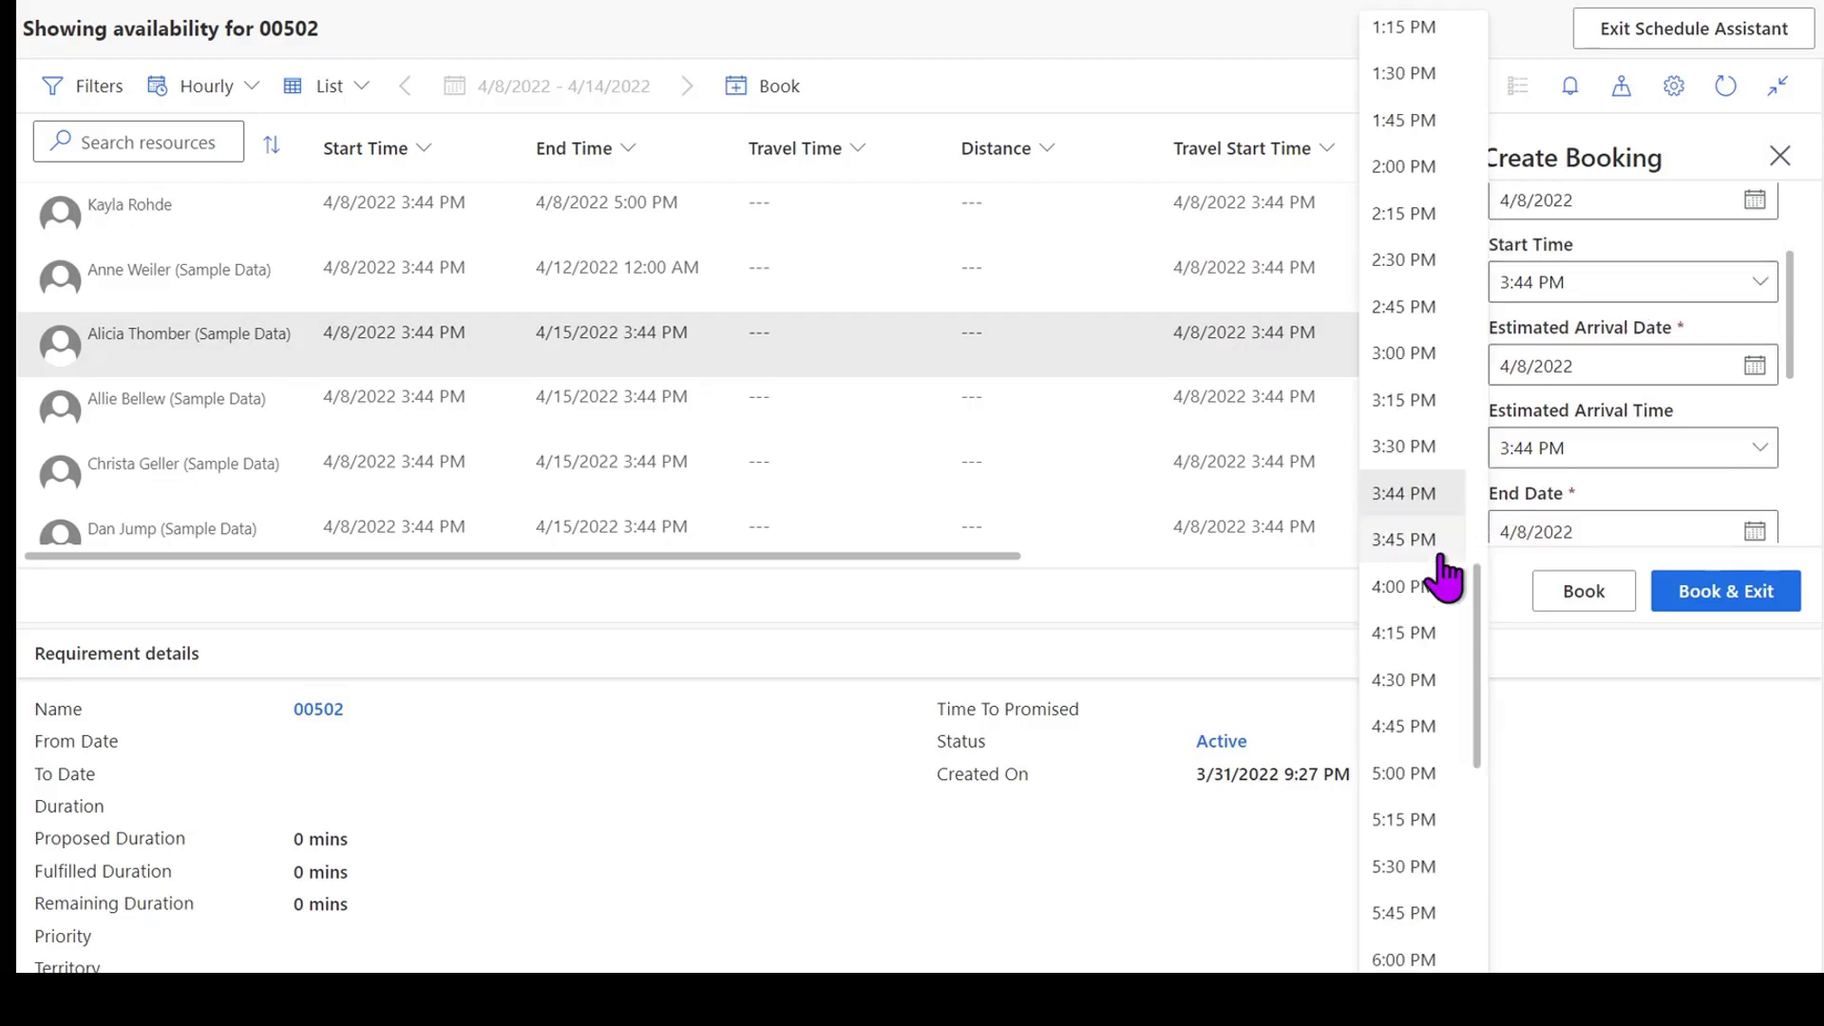
scroll(1434, 619, "down", 1)
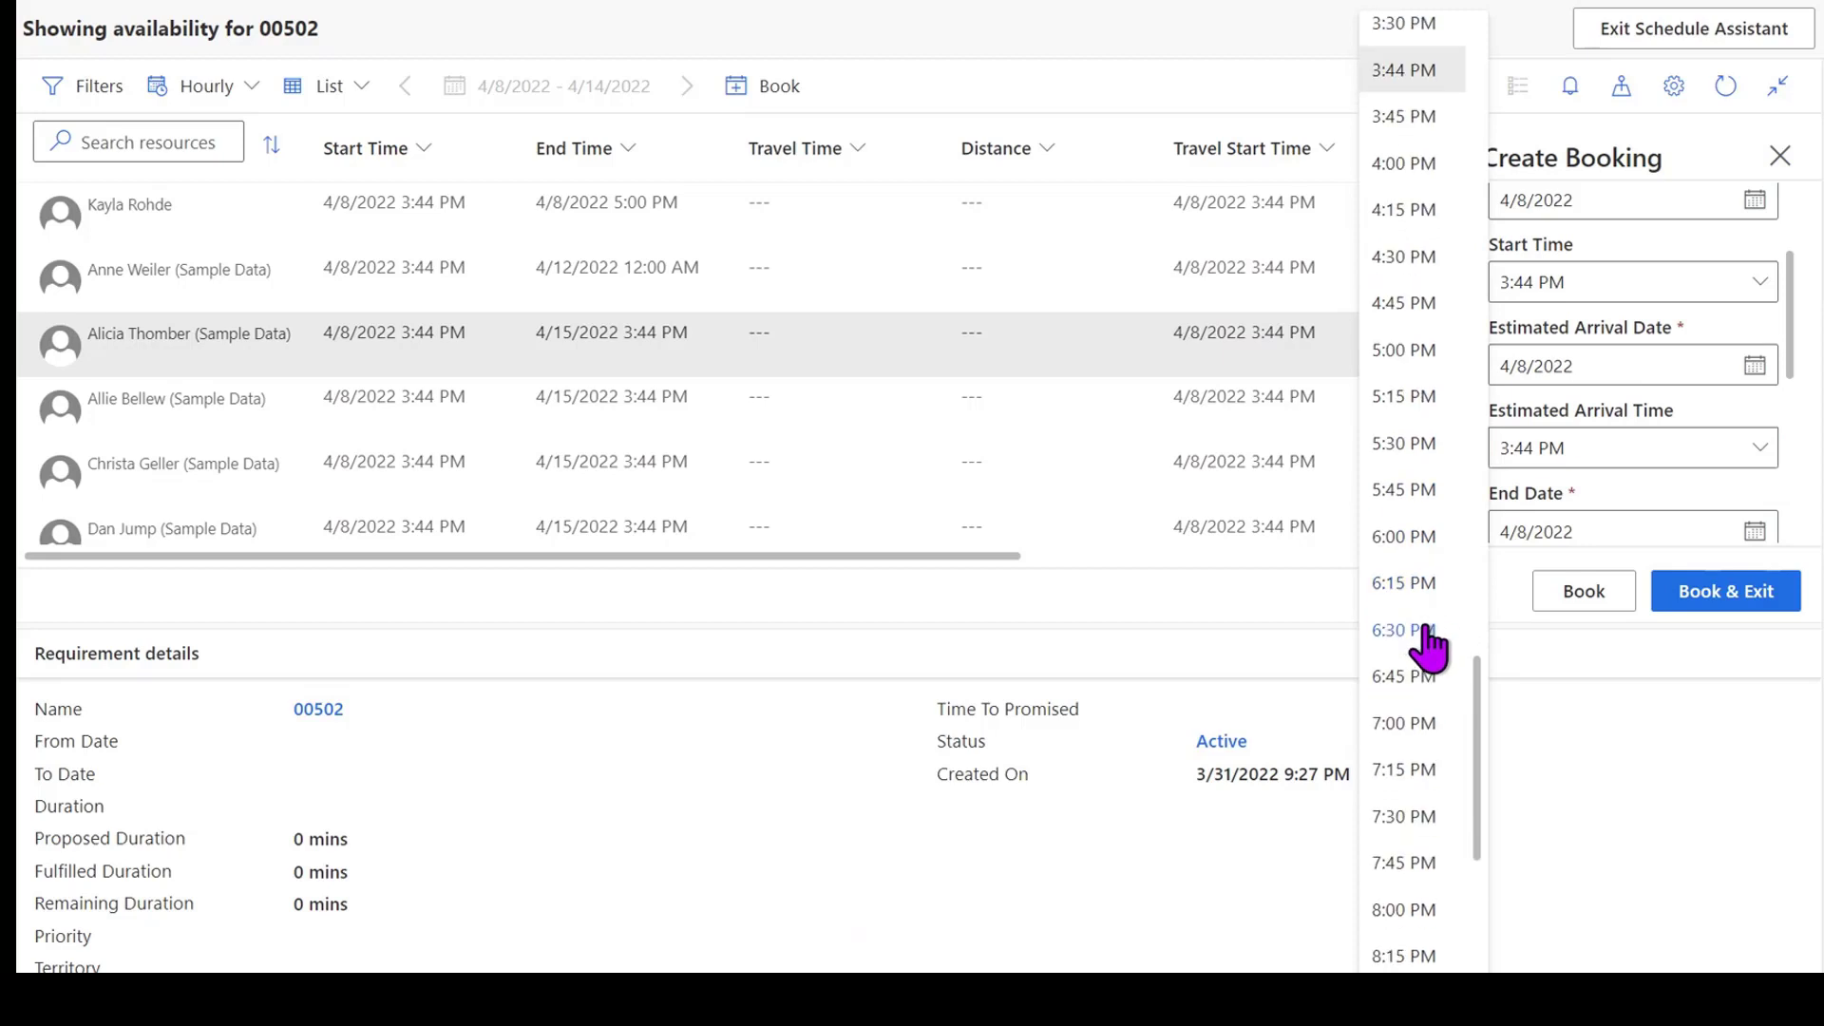
left_click(1423, 623)
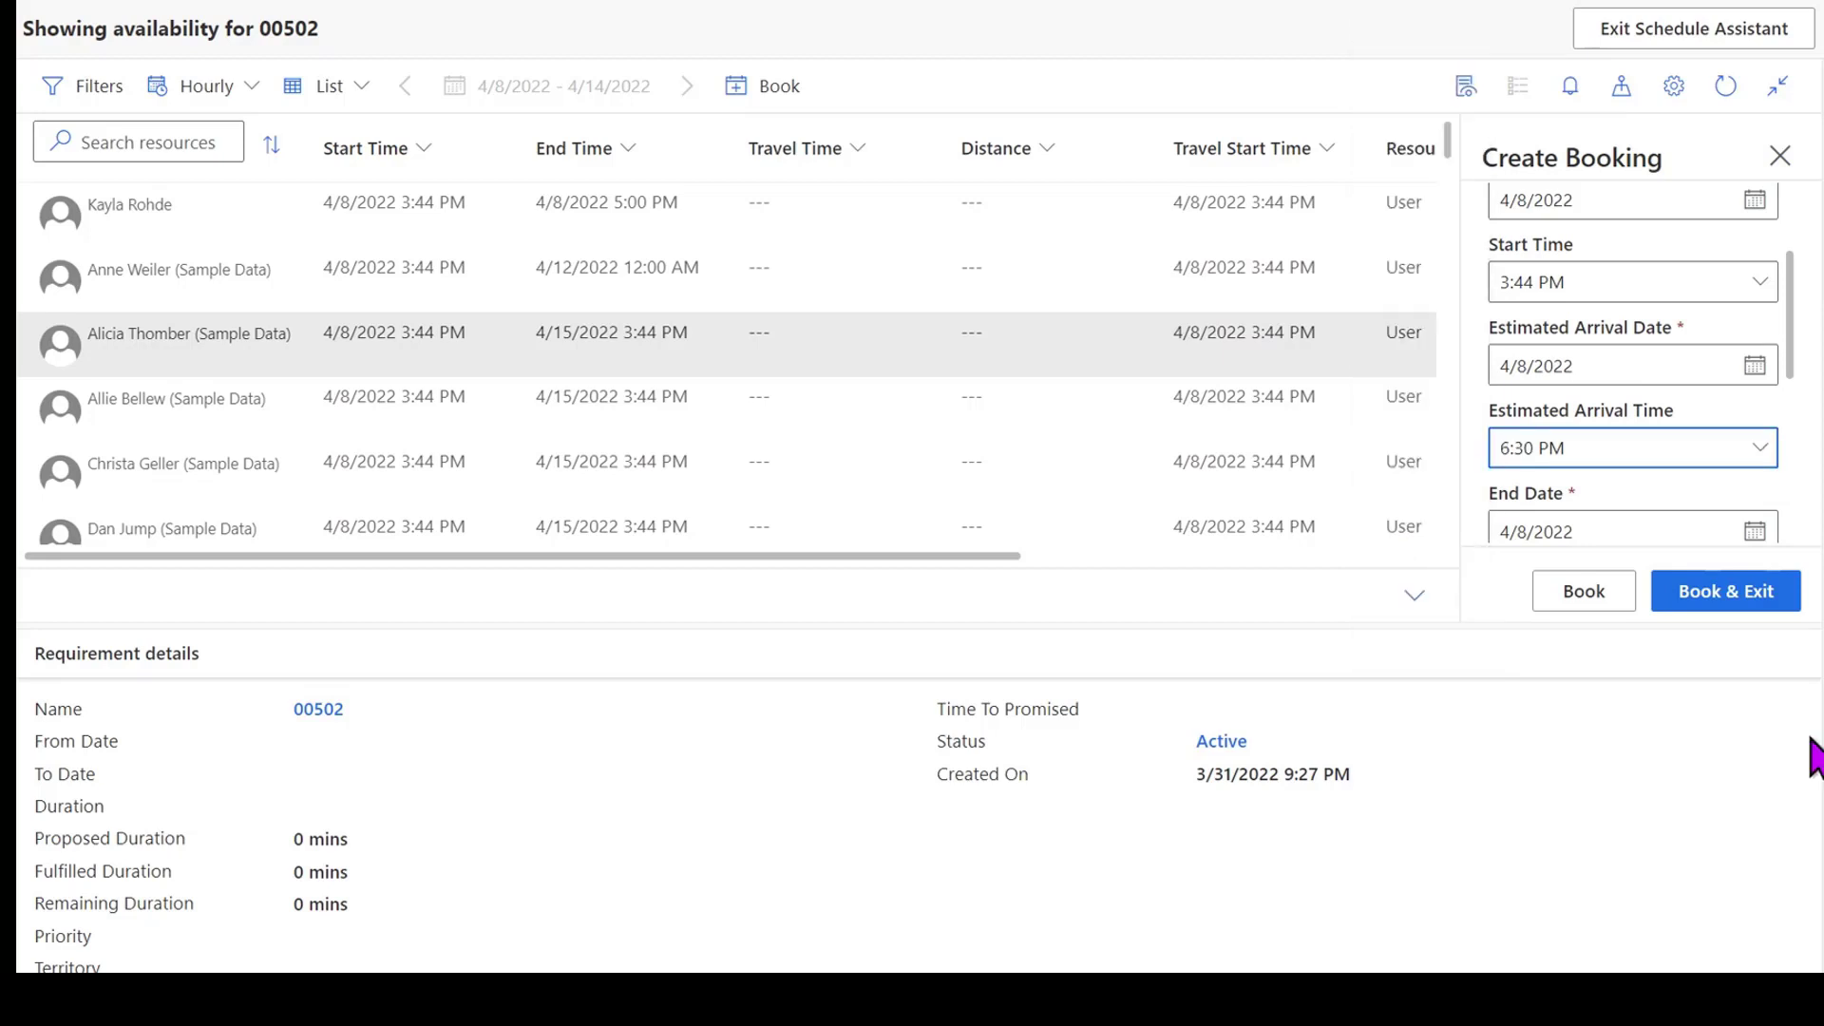
left_click(1725, 598)
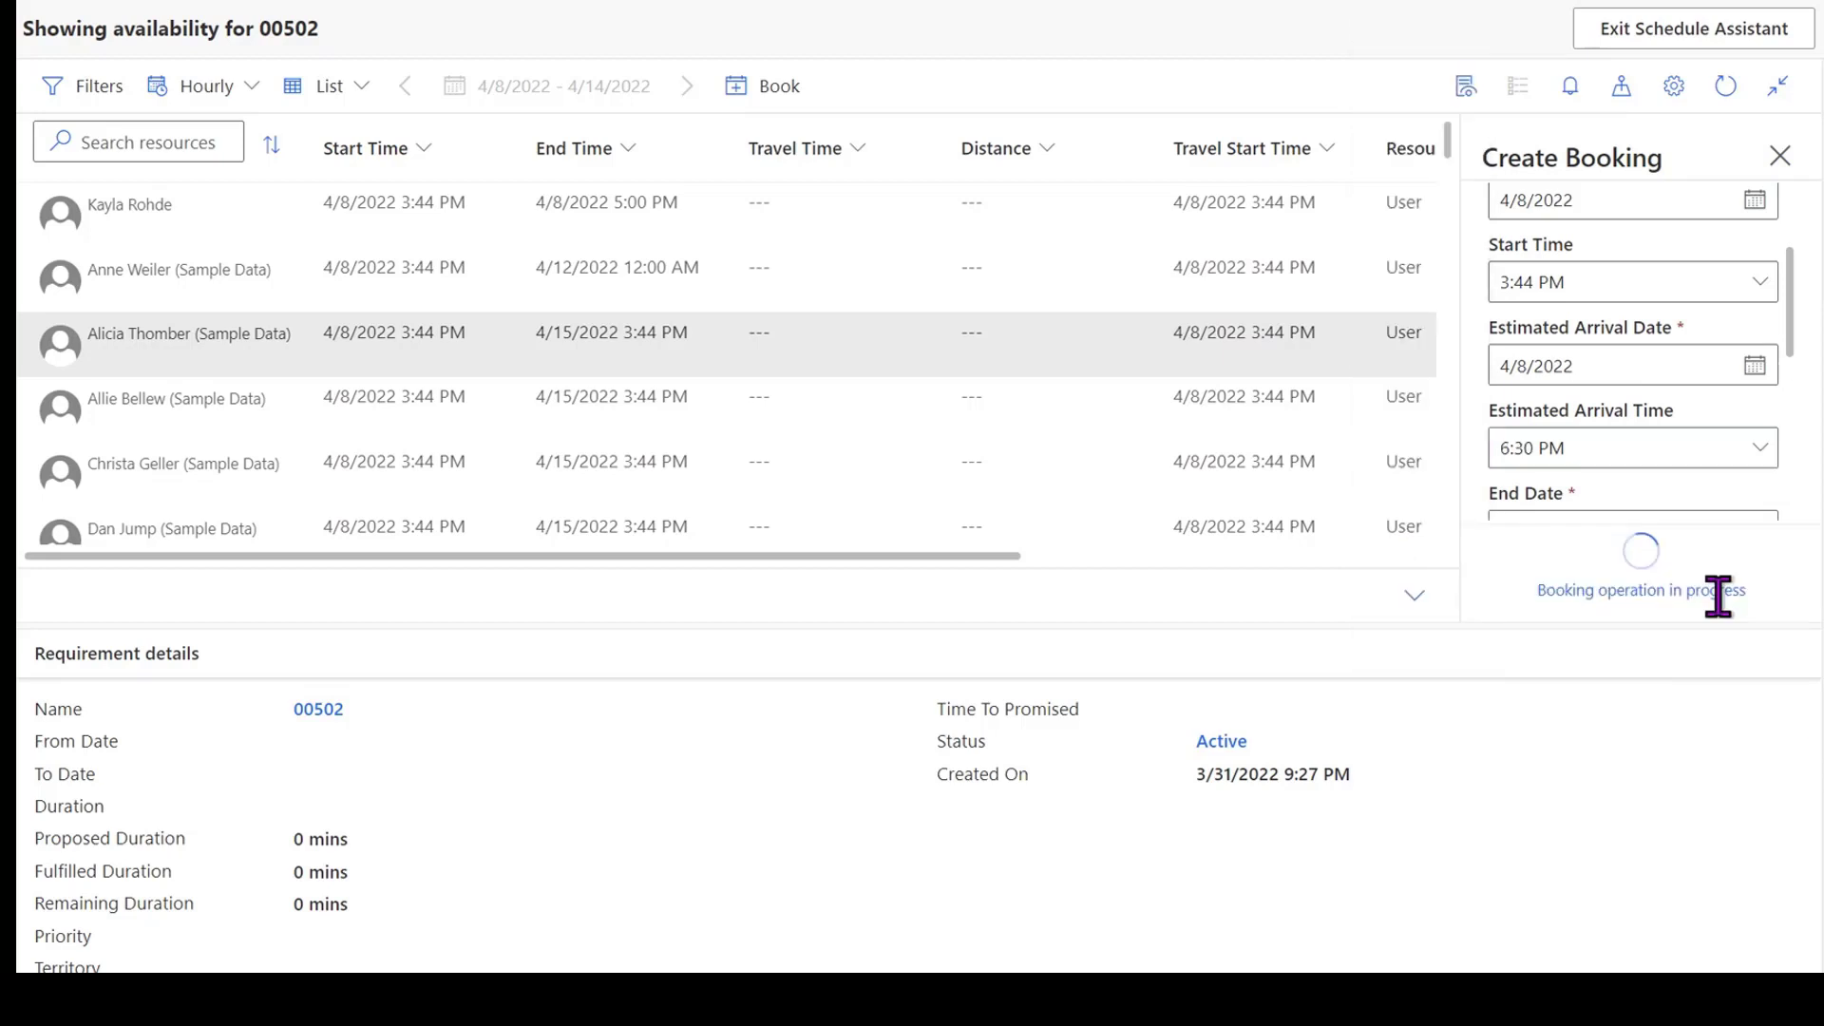